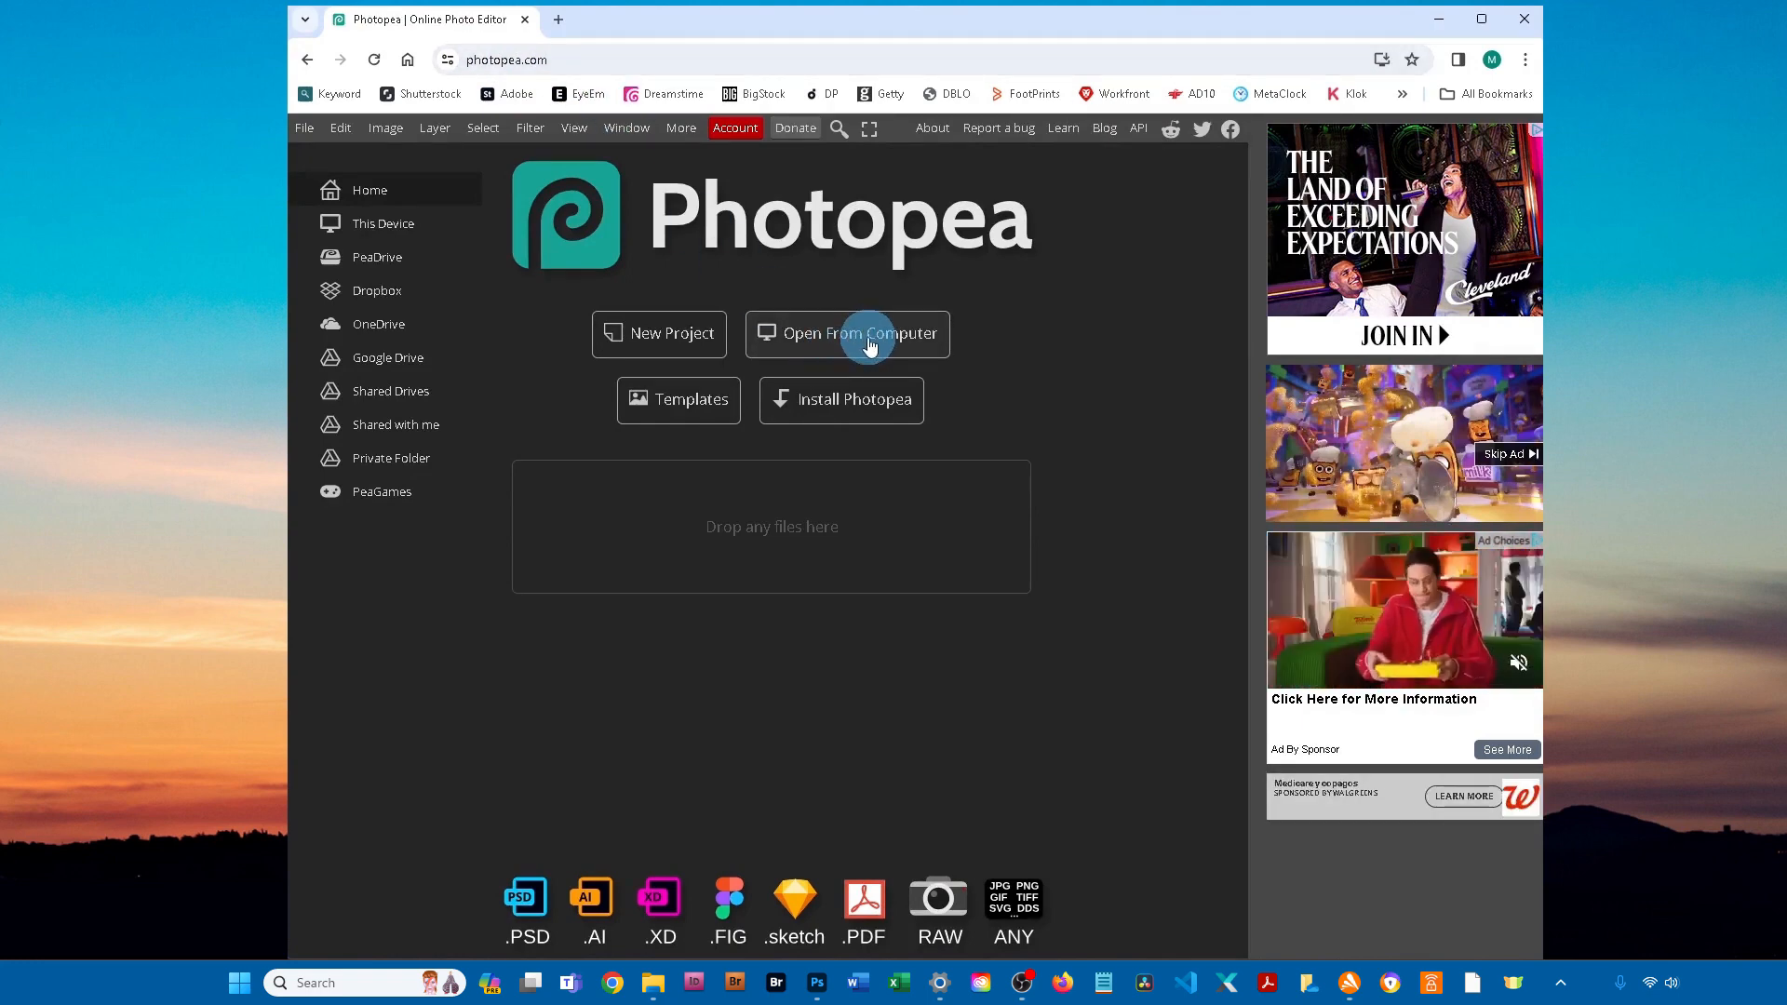
- Open the GoldCupcake mockup from the computer and open the Design - Topper smart object in the Topper group for editing
left_click(870, 344)
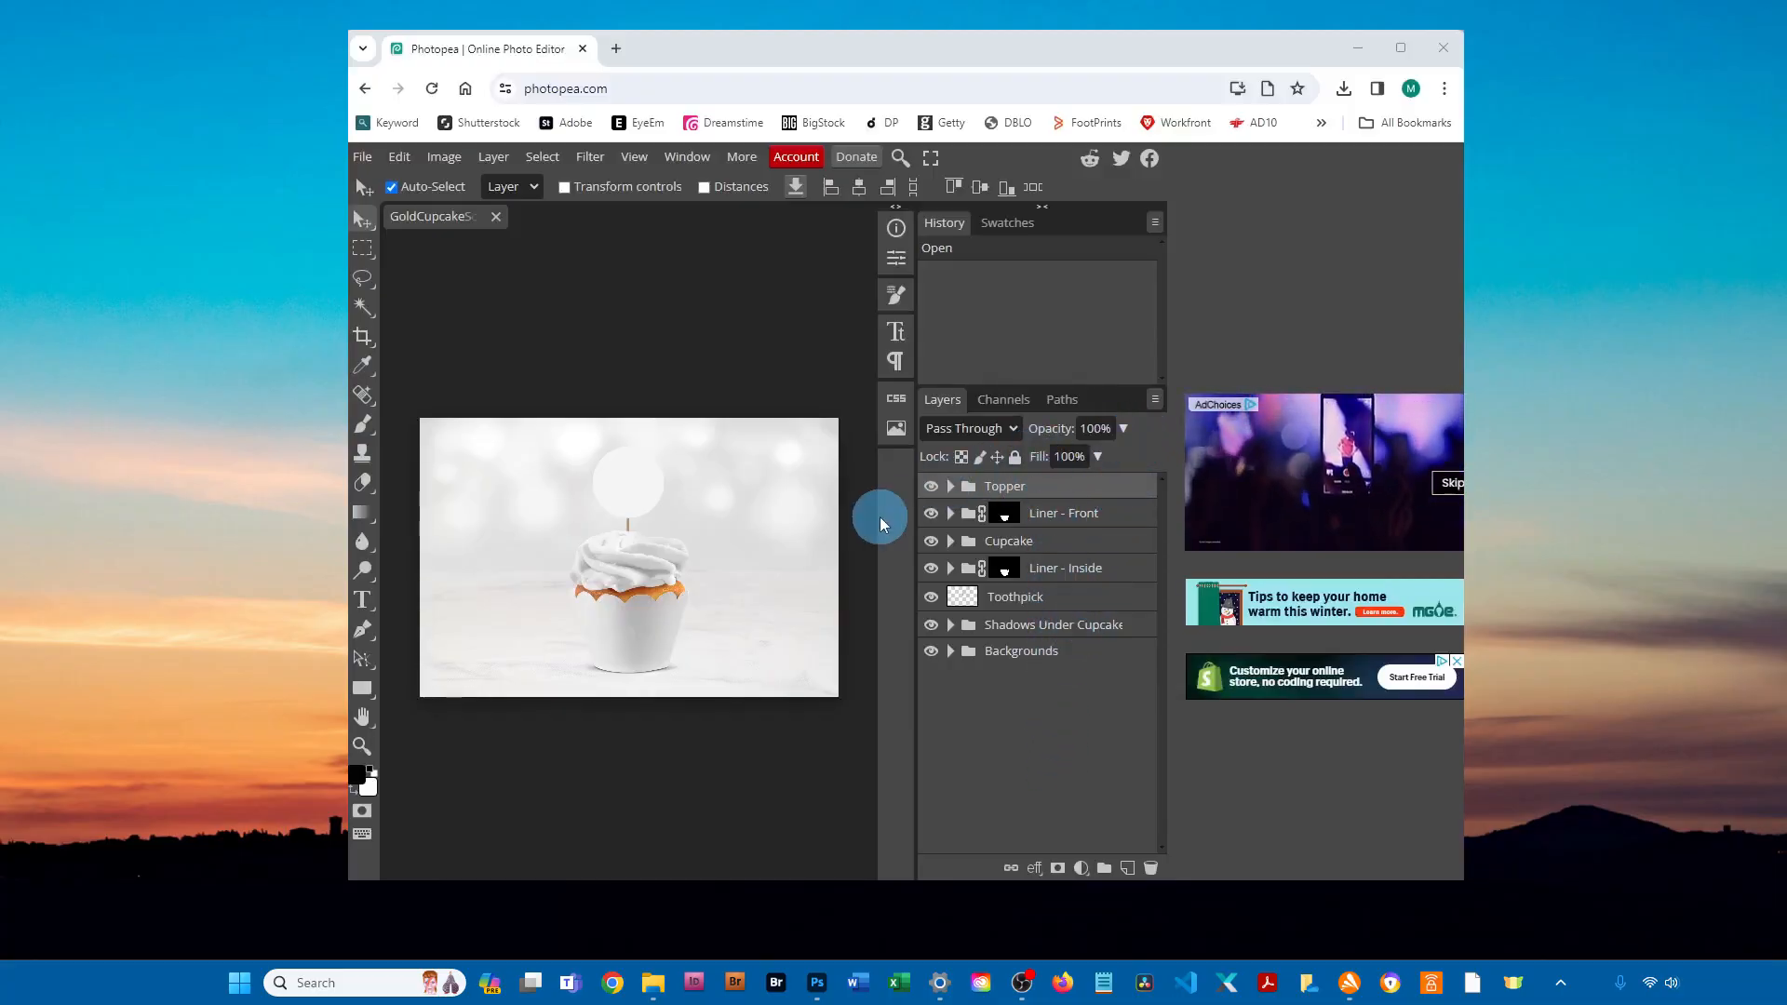
left_click(697, 160)
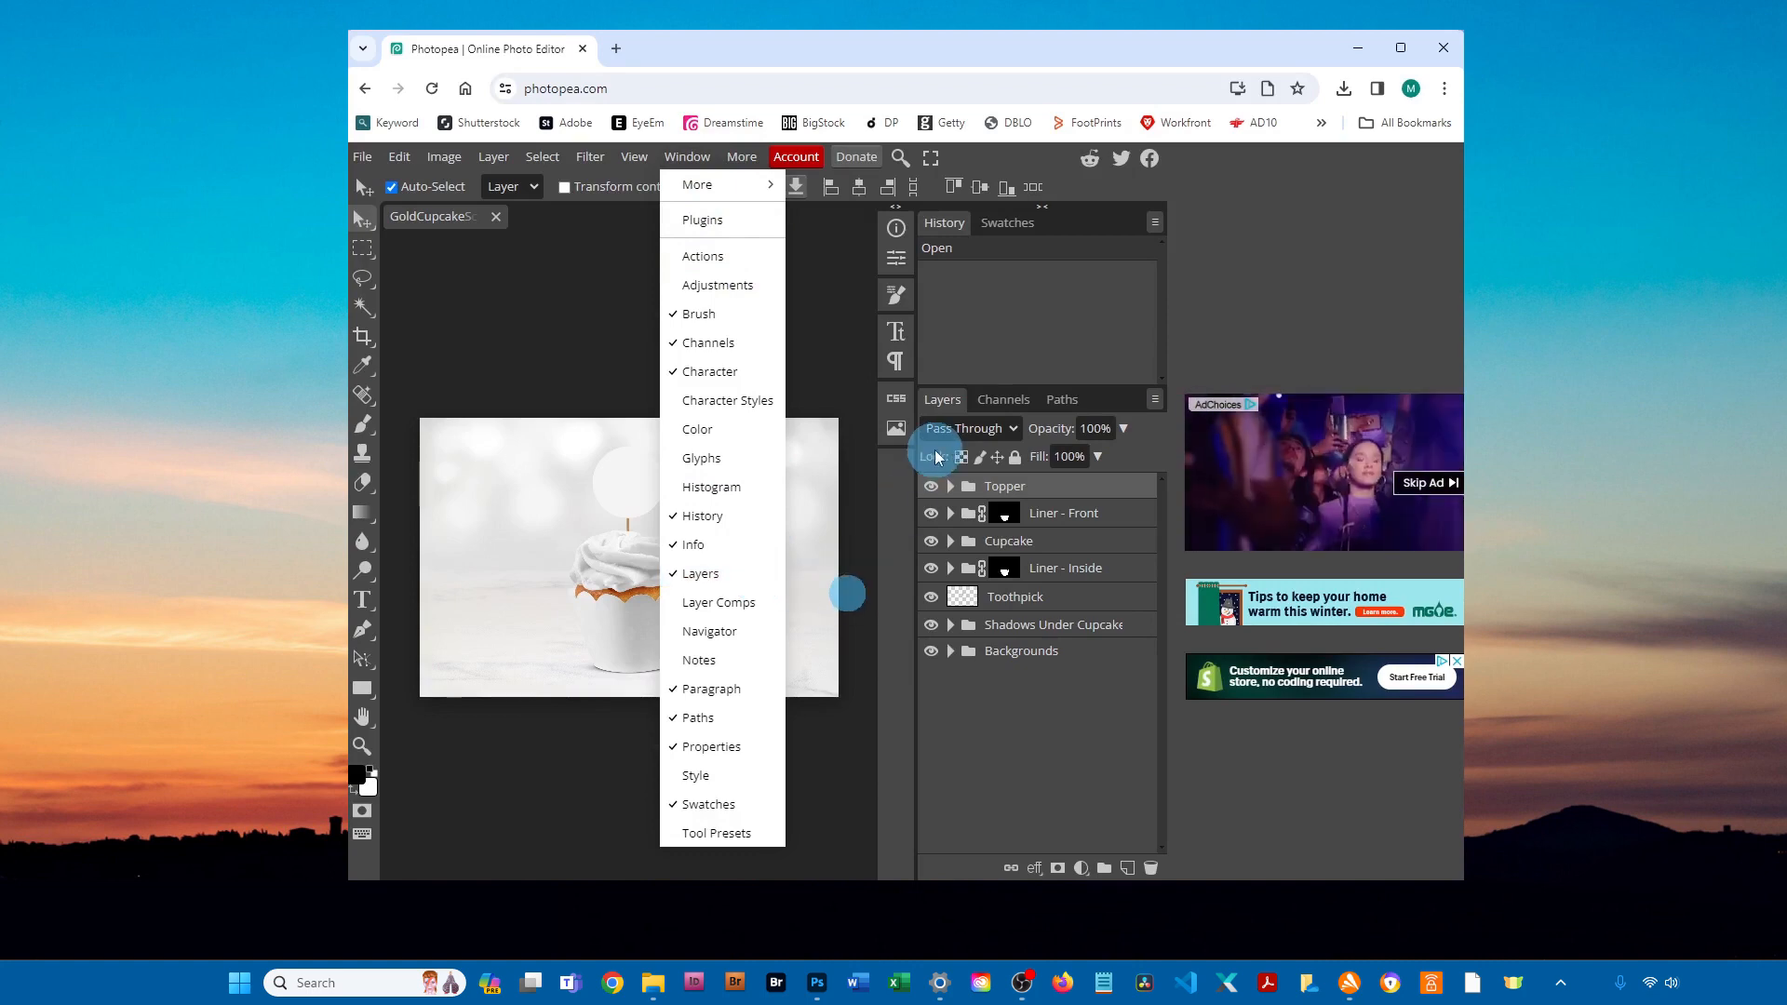
left_click(951, 491)
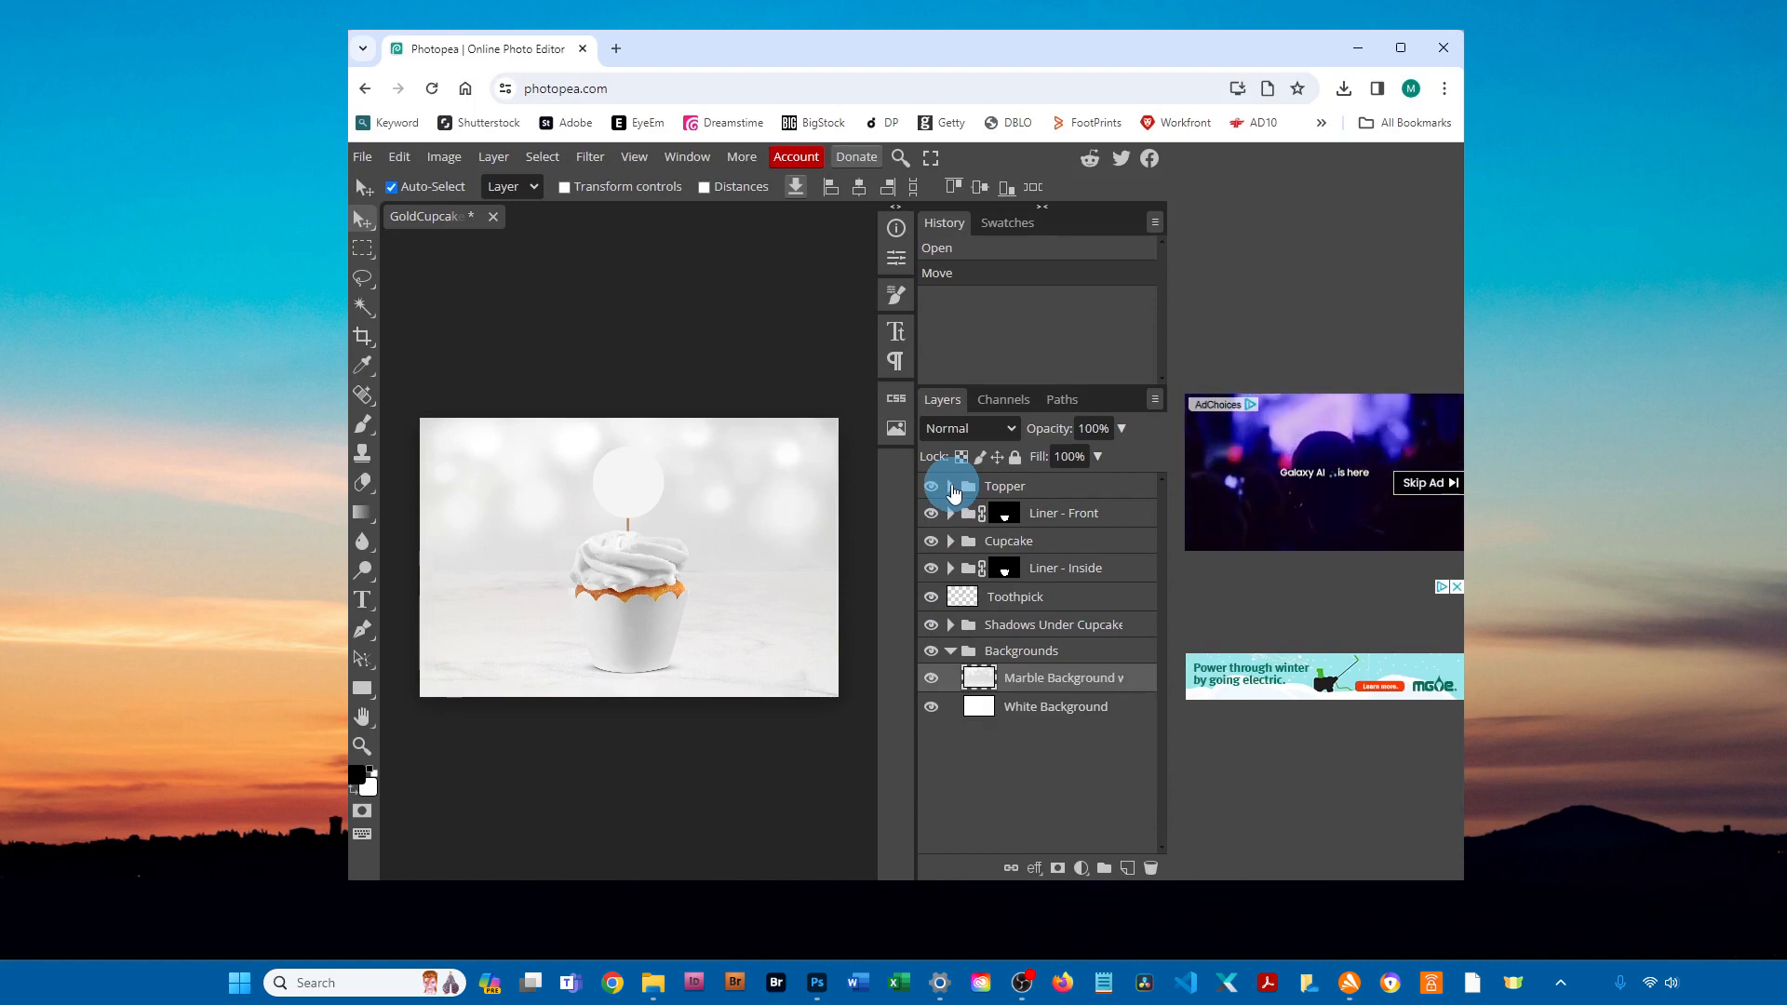
left_click(952, 490)
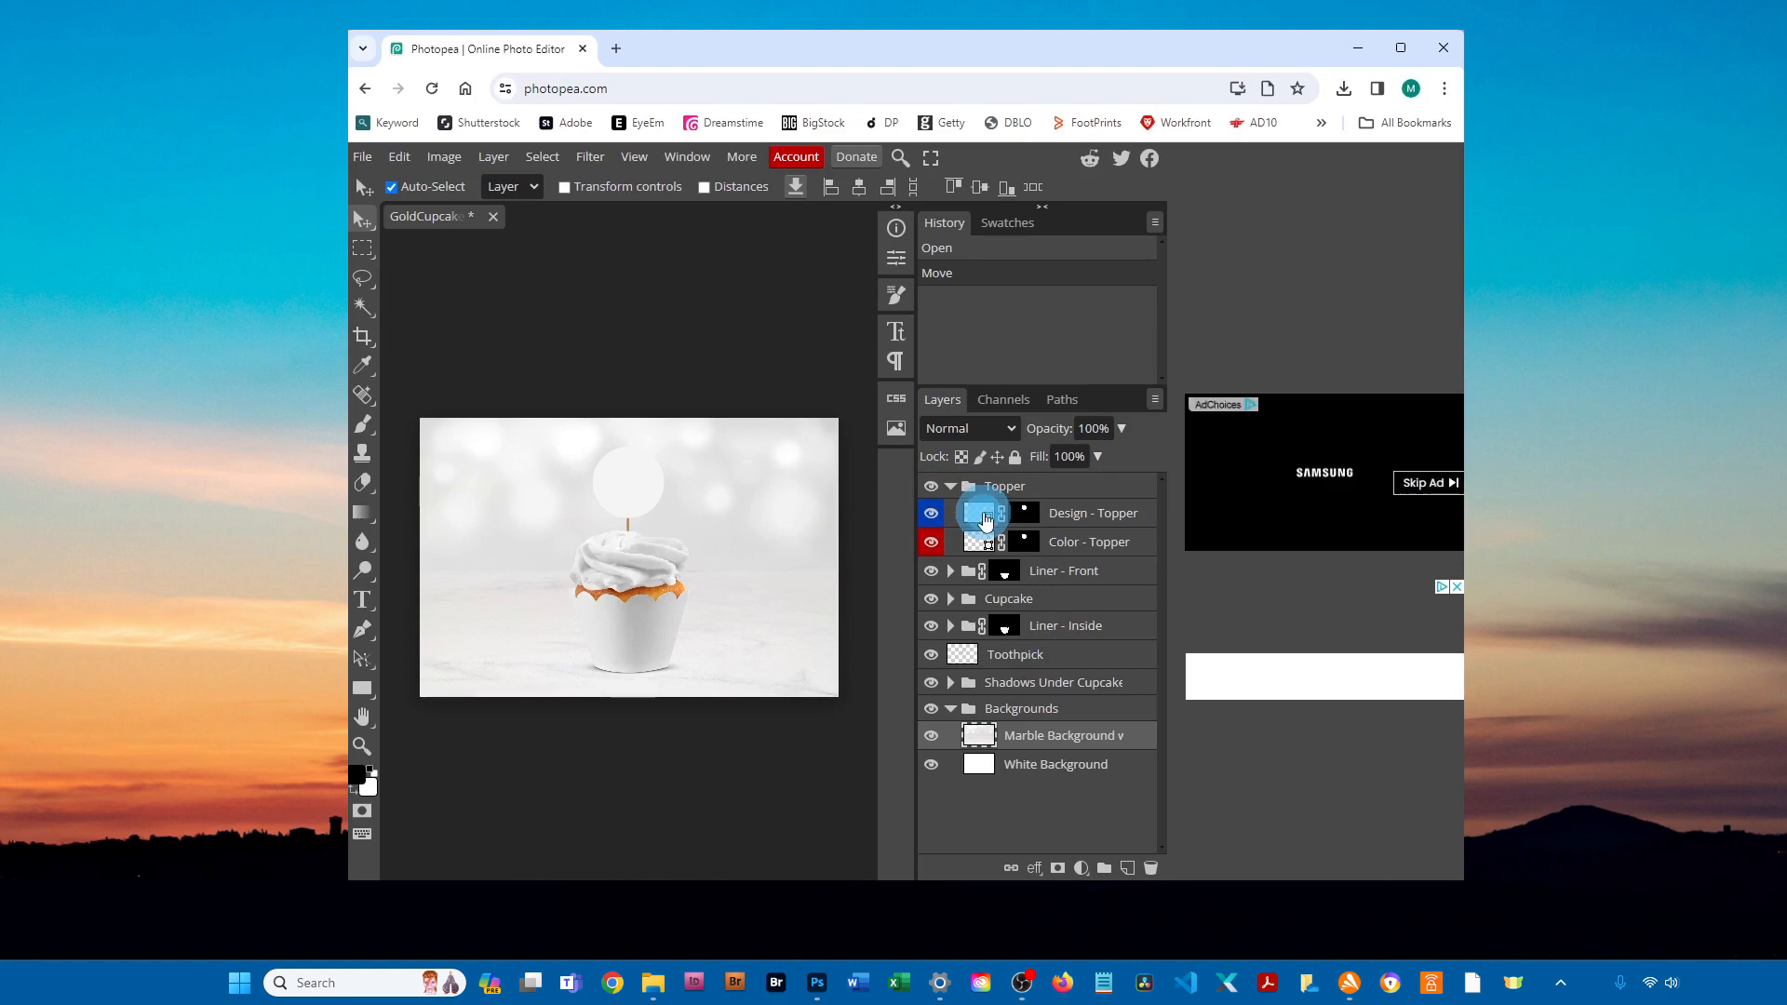
double_click(985, 515)
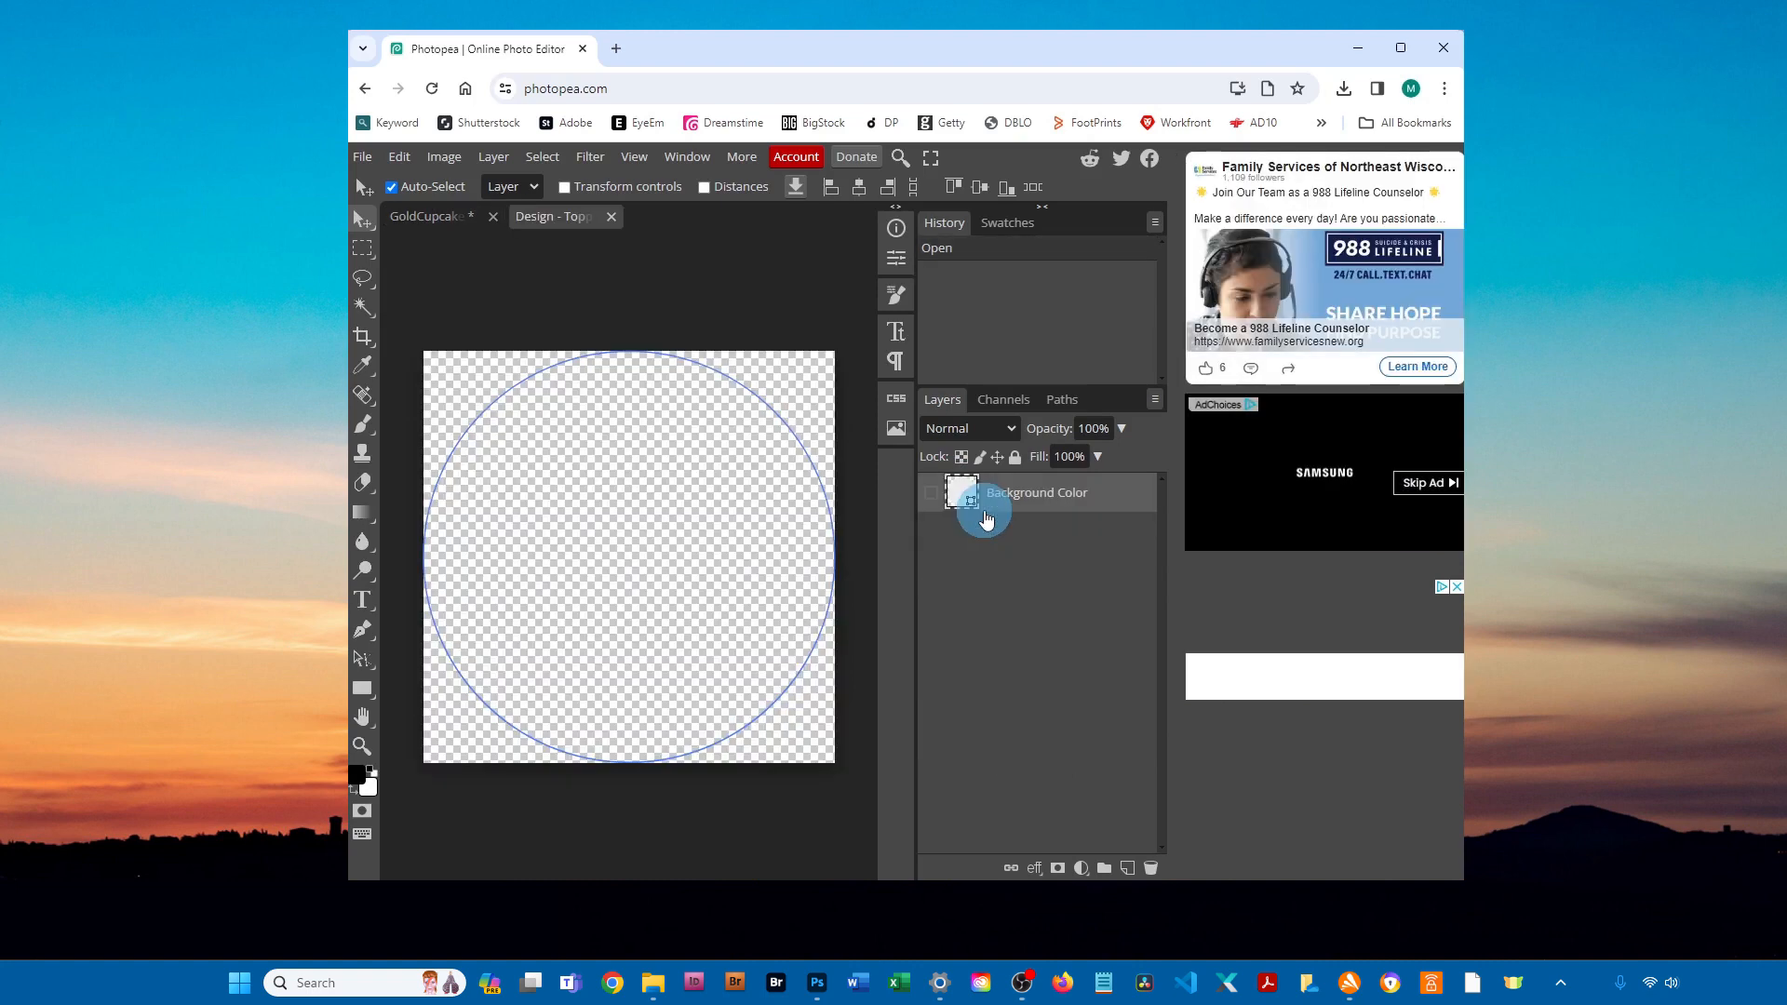
- Open the WeddingTopper2 artwork from the 1_Art folder
left_click(366, 160)
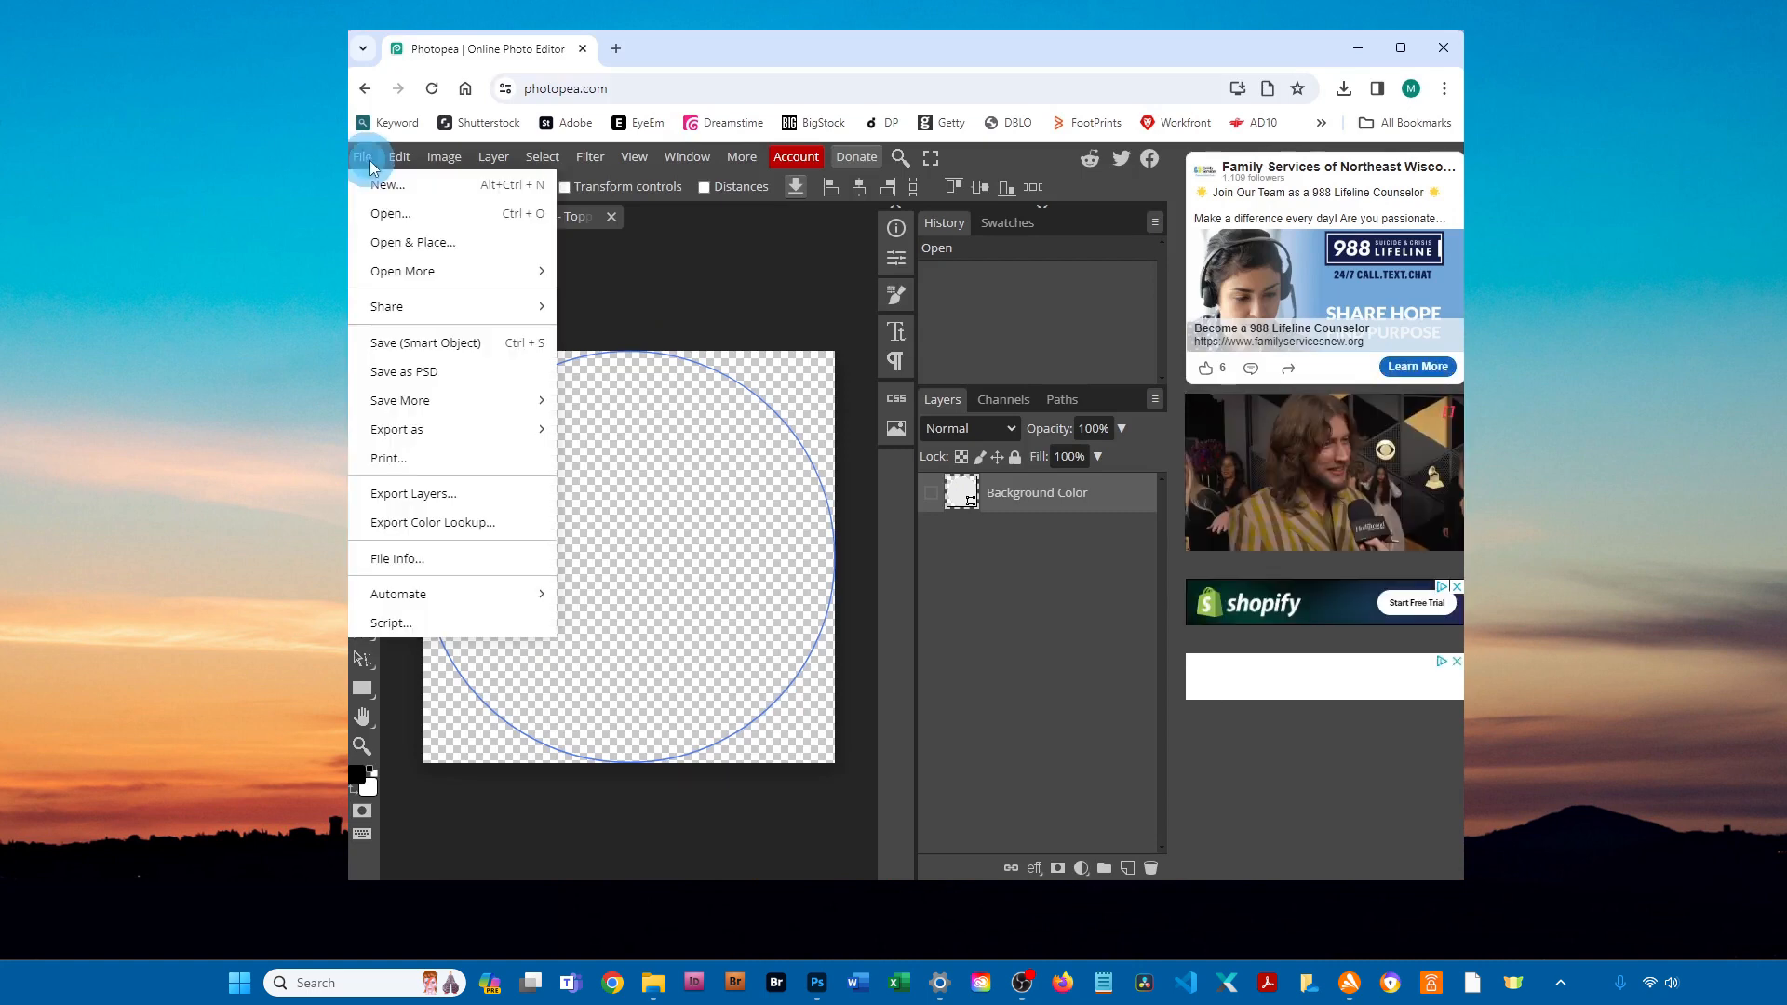
left_click(455, 218)
left_click(833, 579)
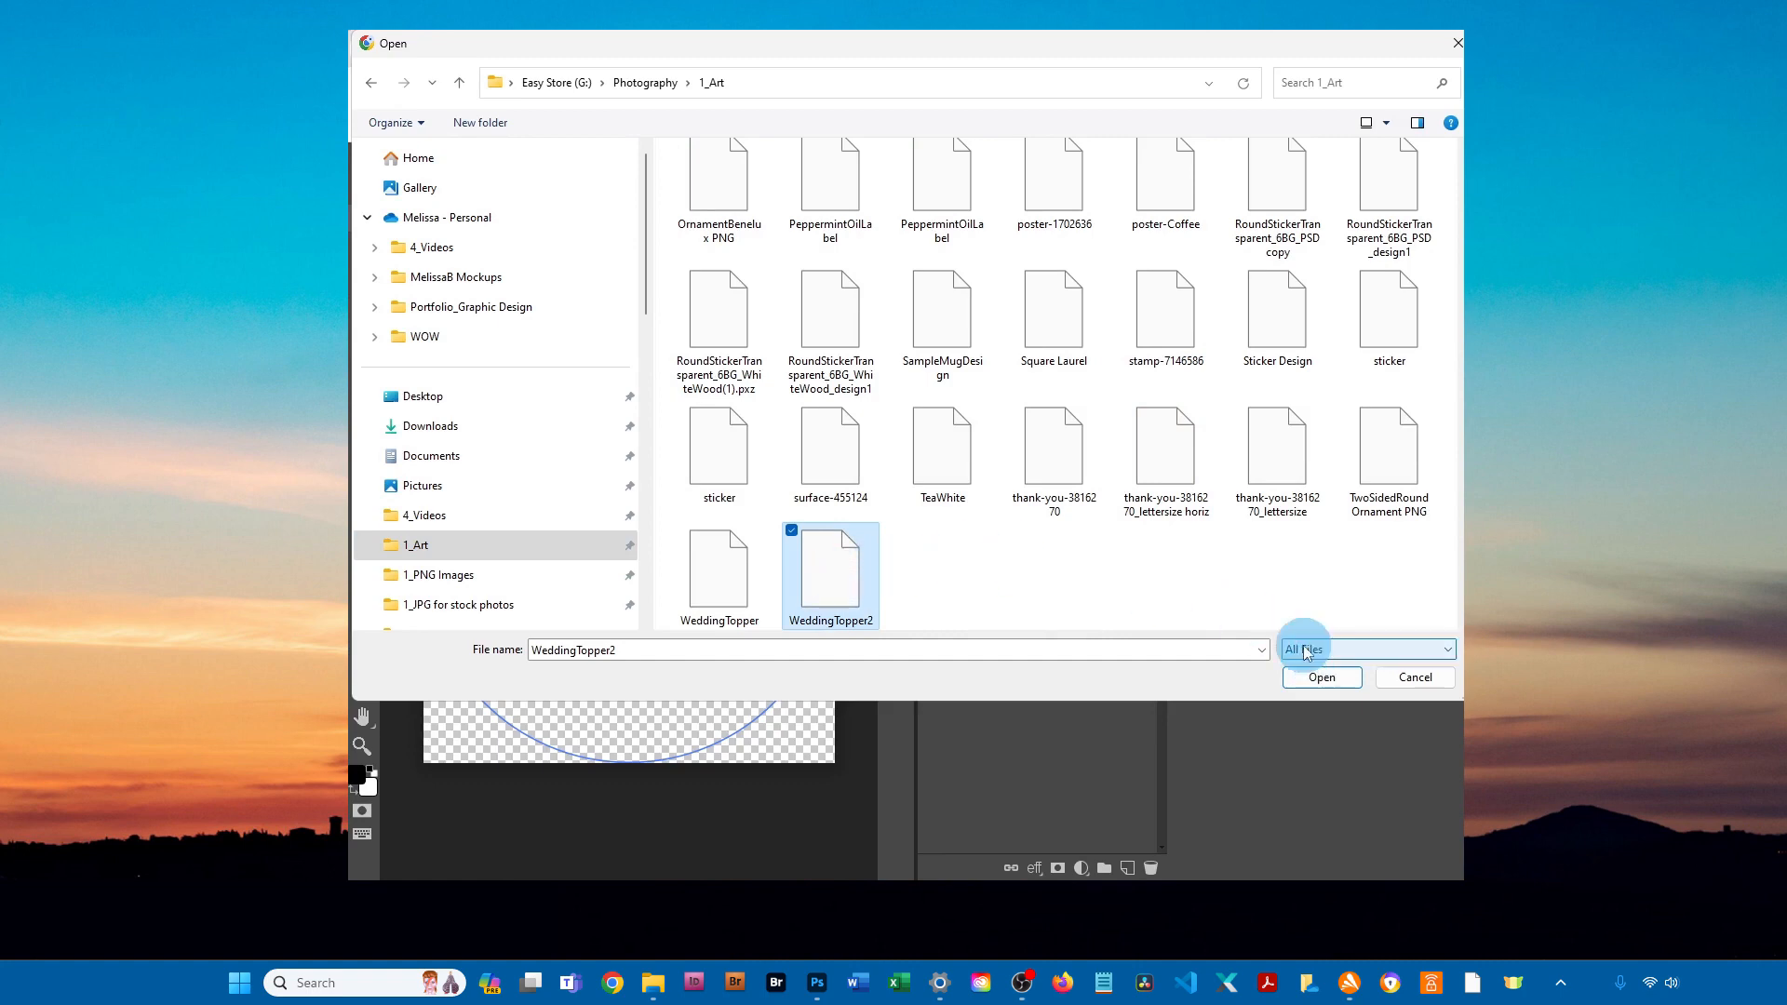
left_click(1321, 678)
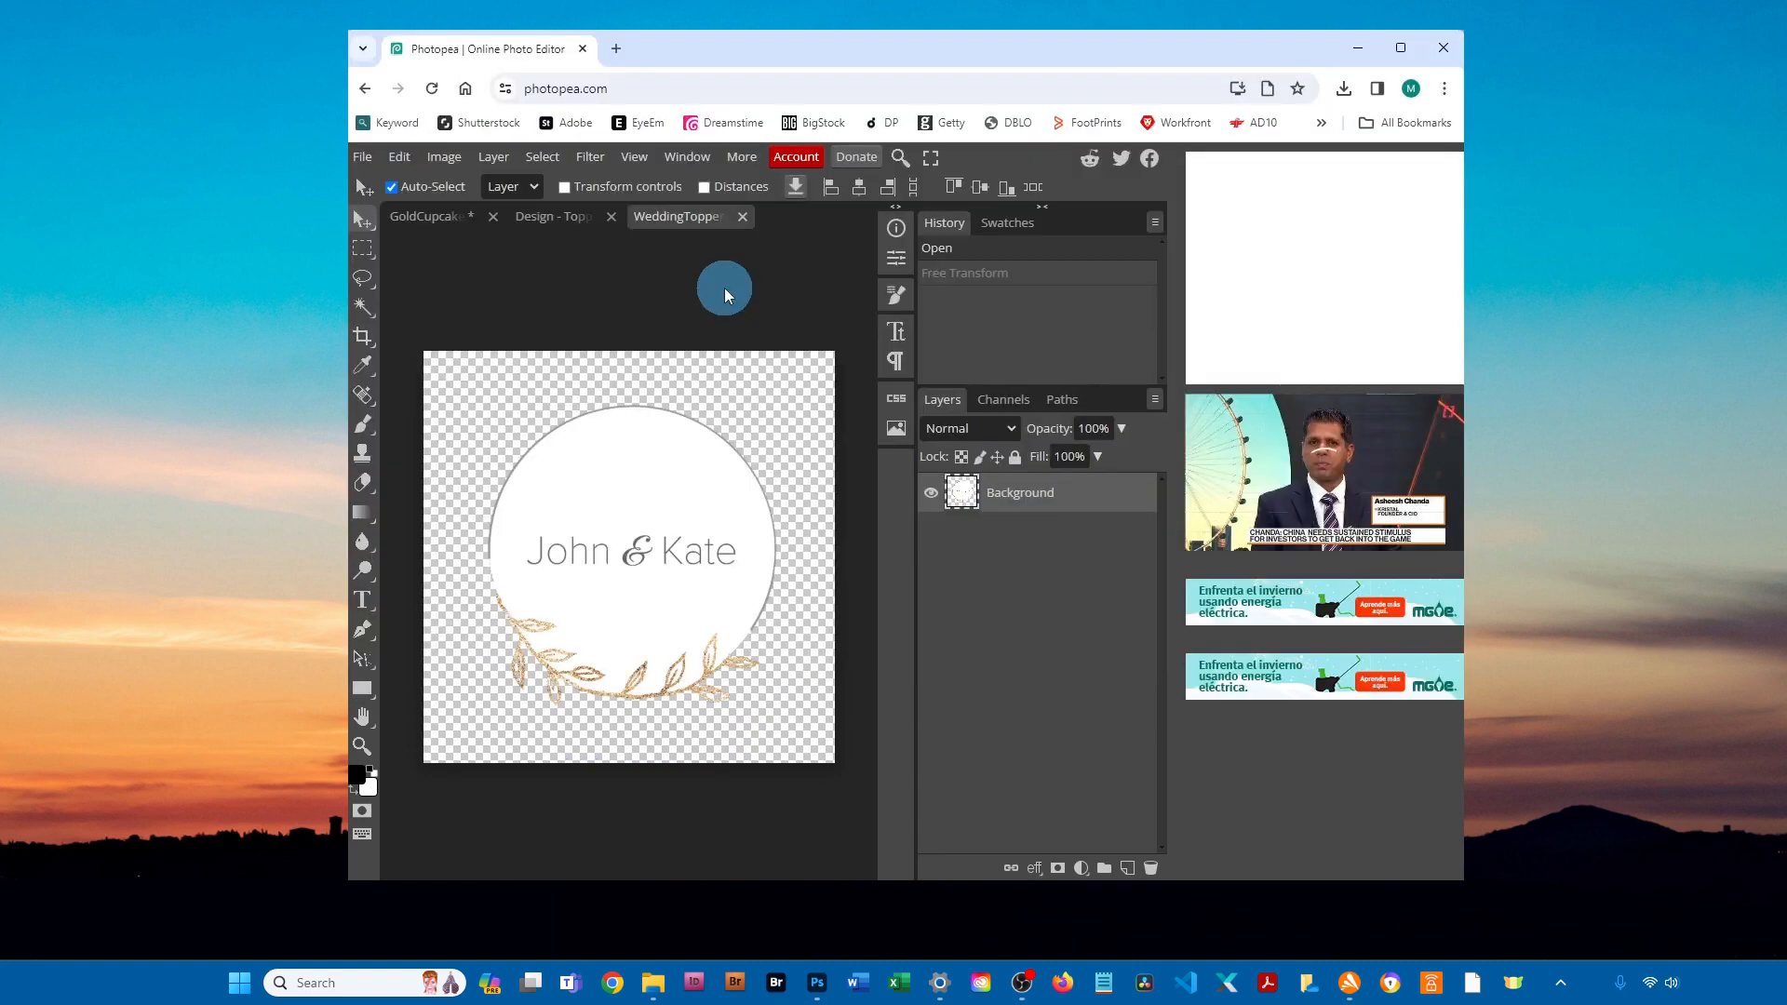
- Copy the entire WeddingTopper2 artwork and paste it into the Design - Topper document
left_click(543, 160)
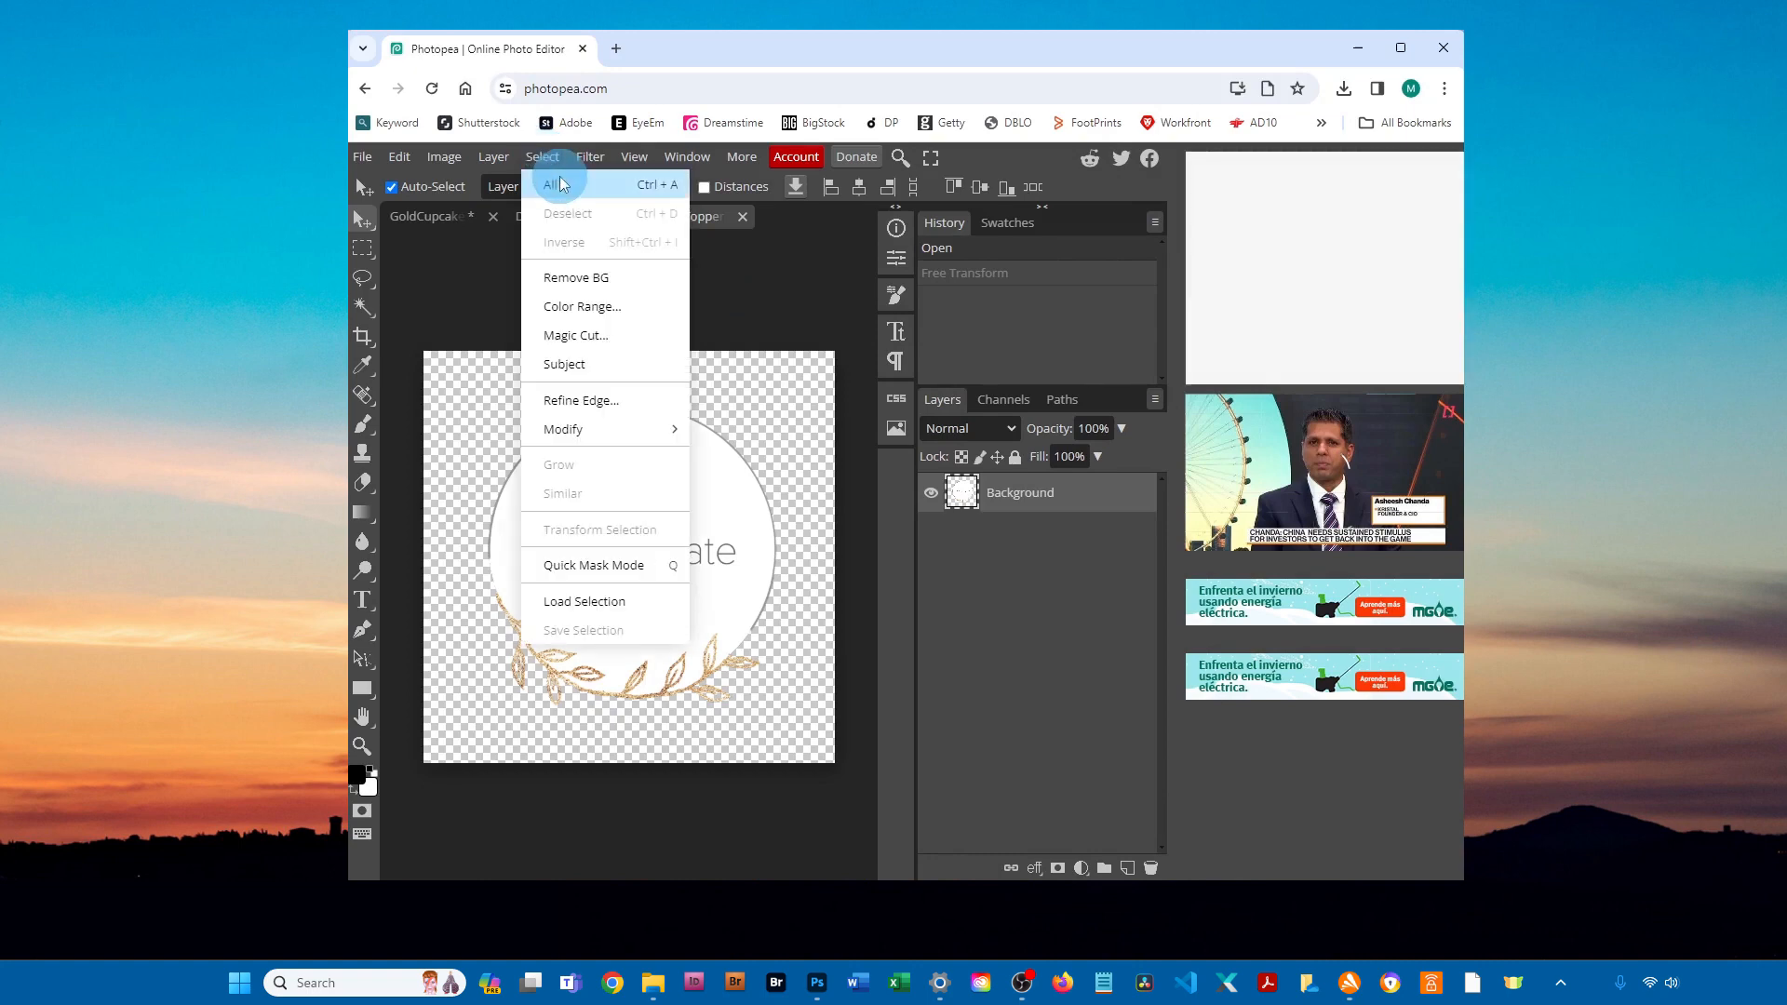
left_click(563, 185)
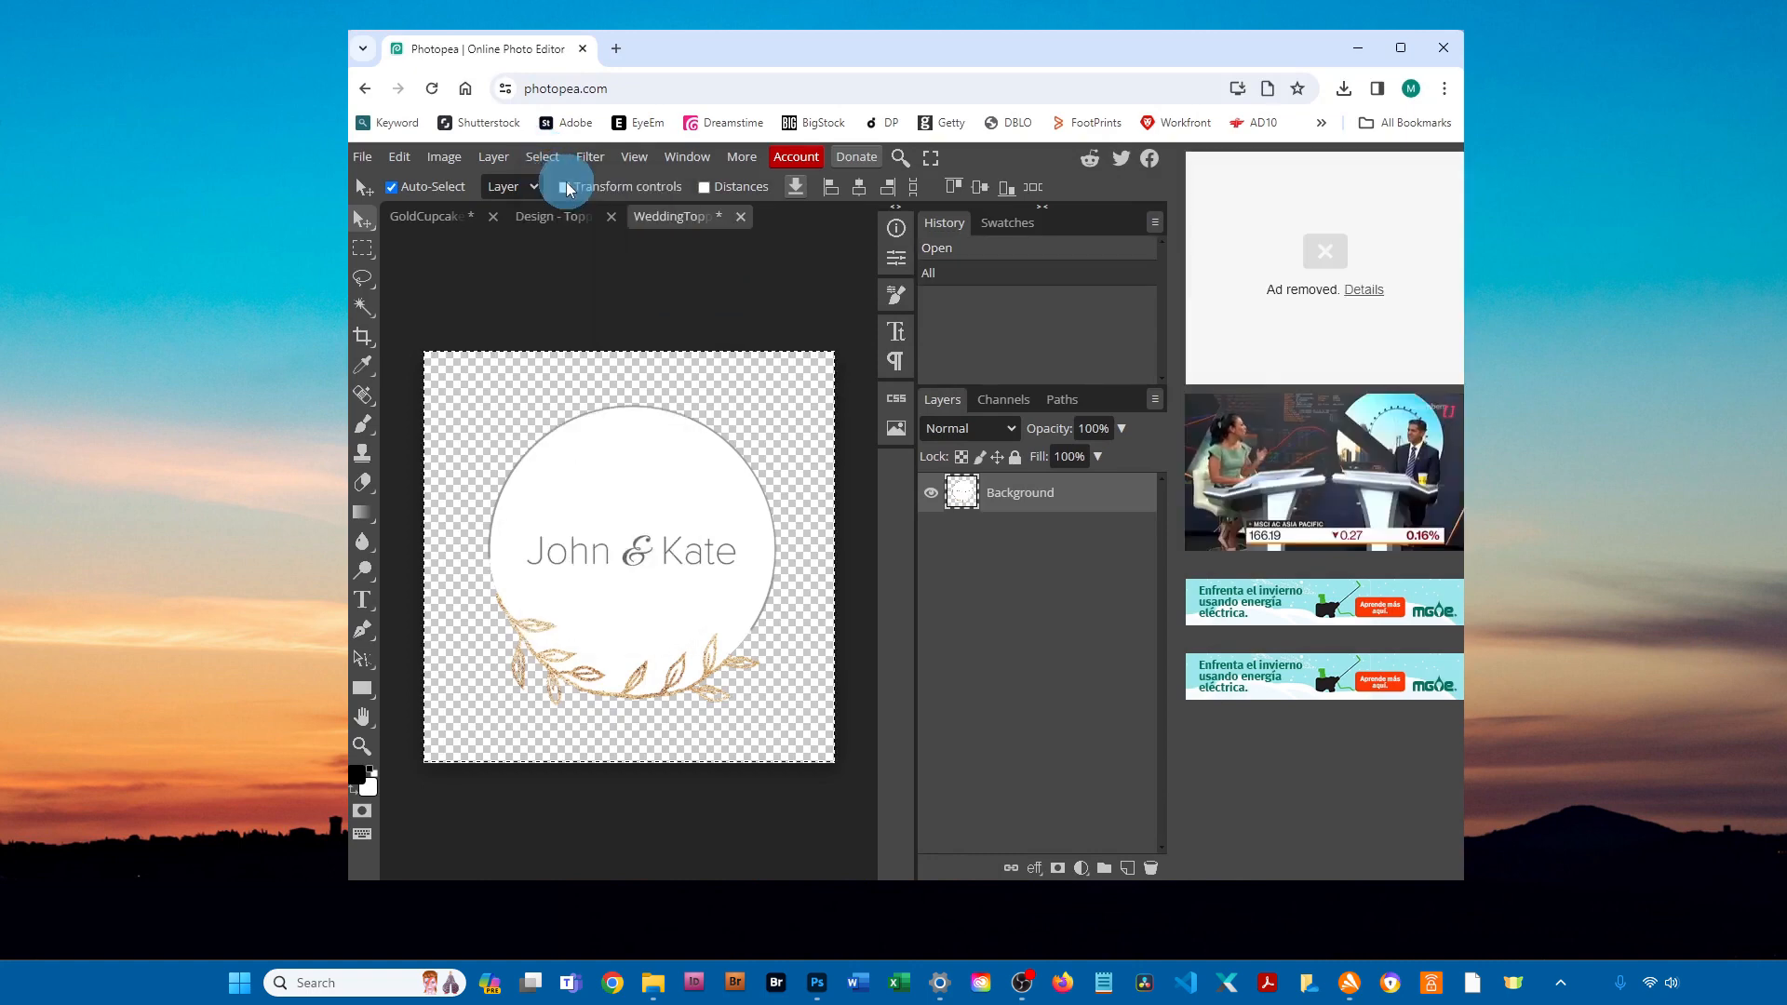
left_click(416, 159)
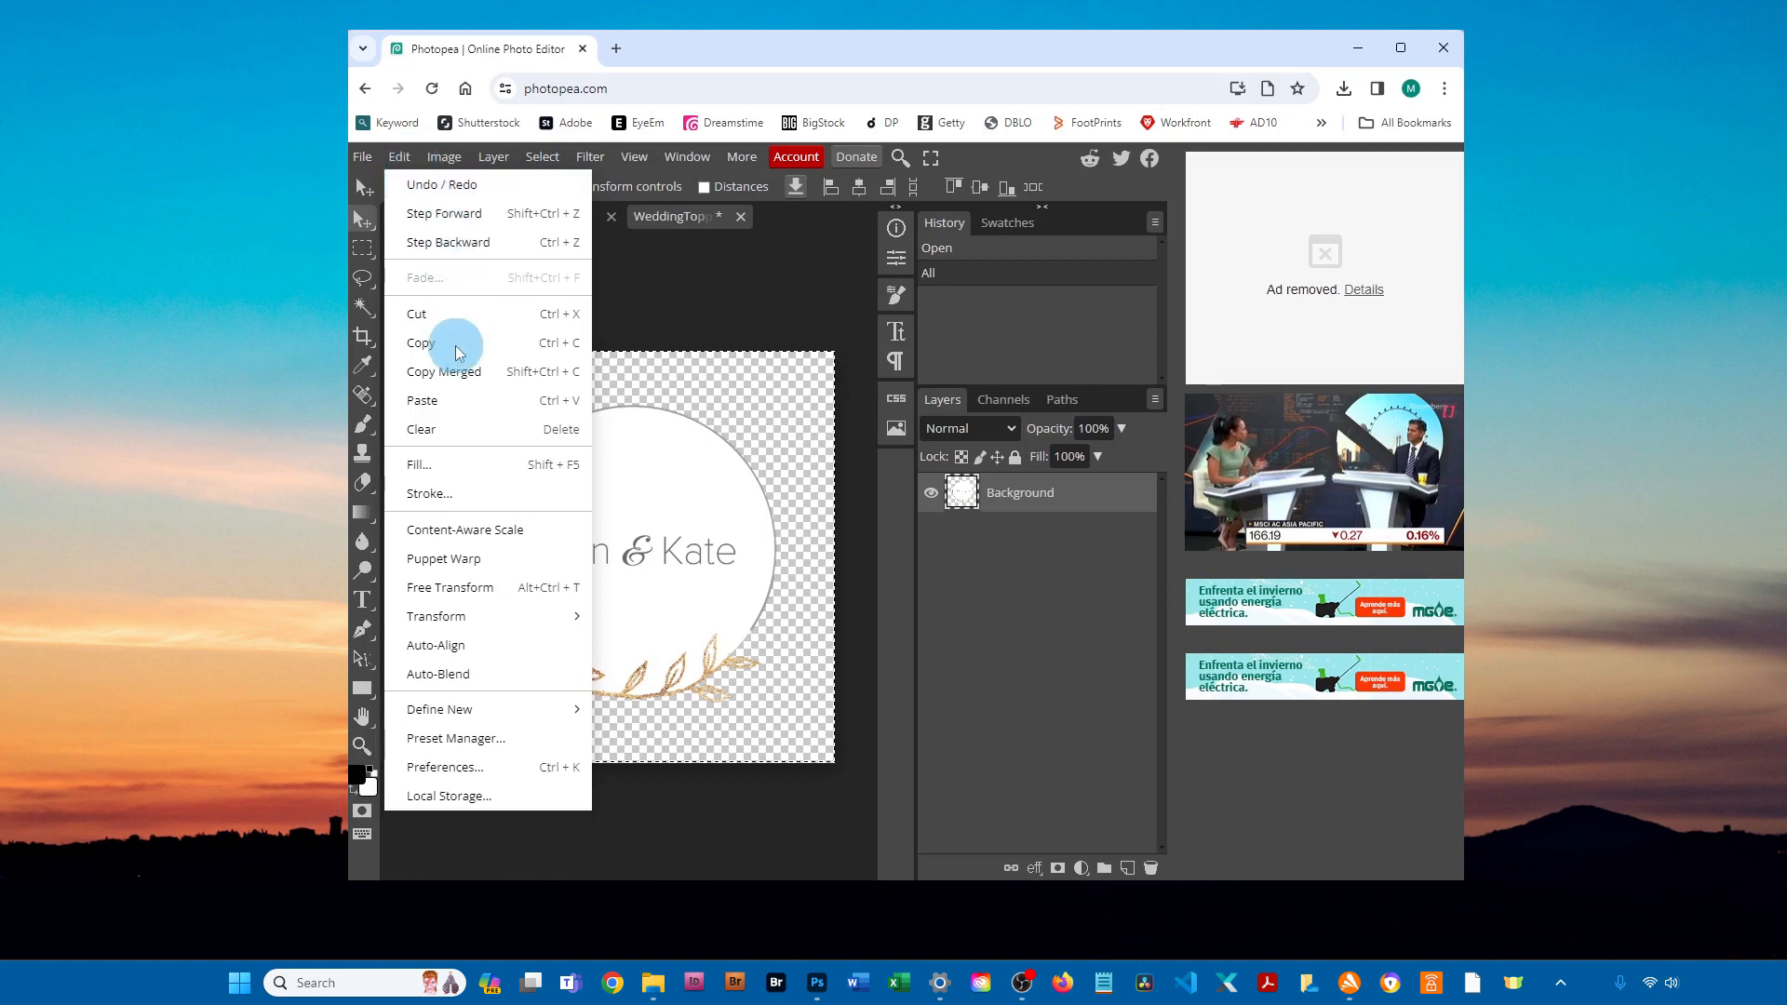
left_click(504, 352)
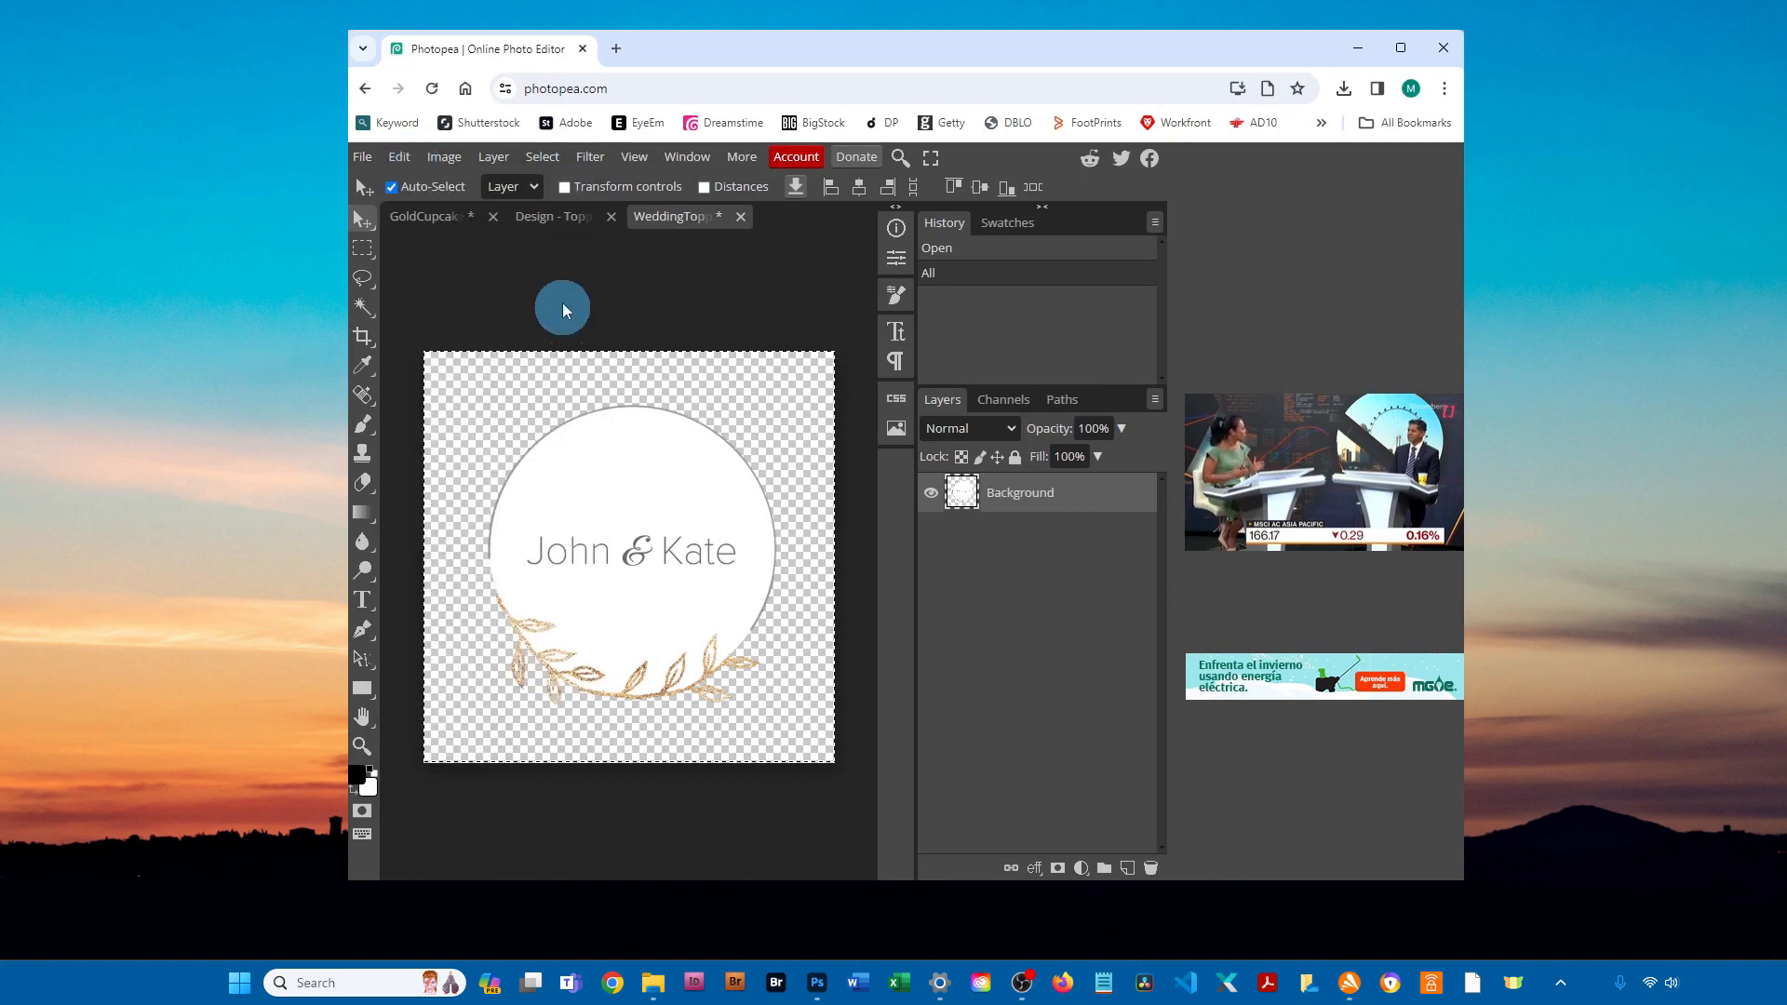
left_click(570, 222)
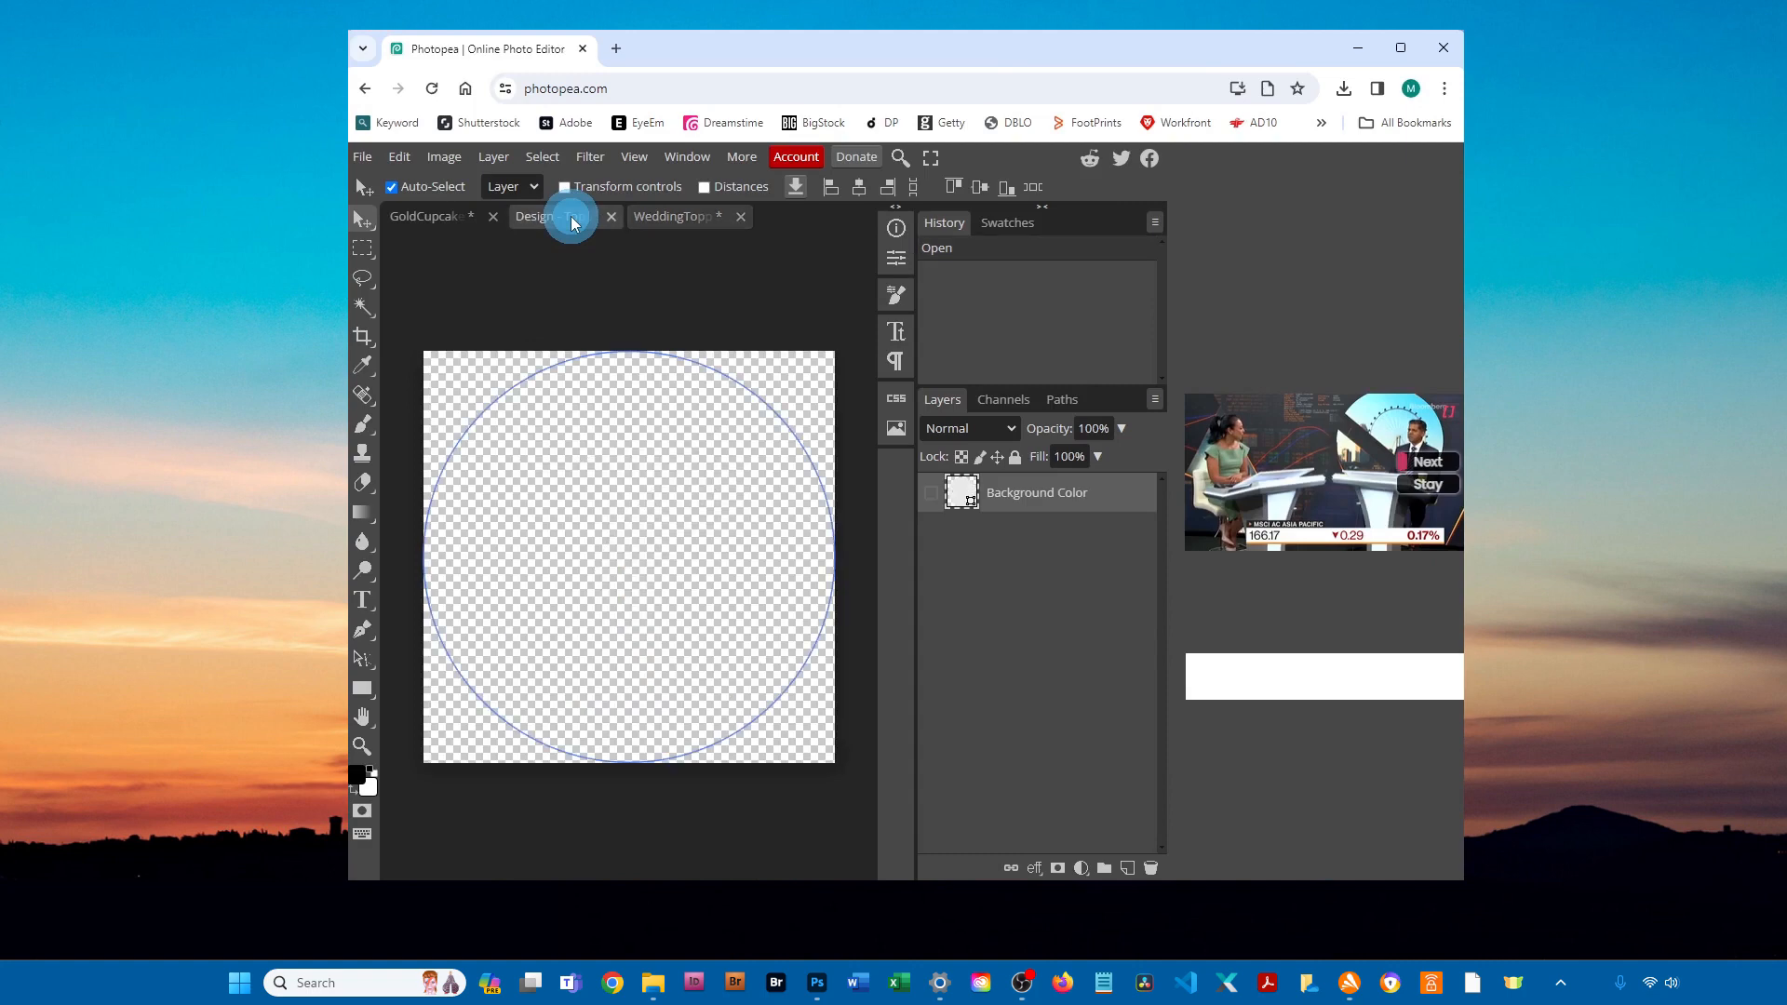
left_click(414, 175)
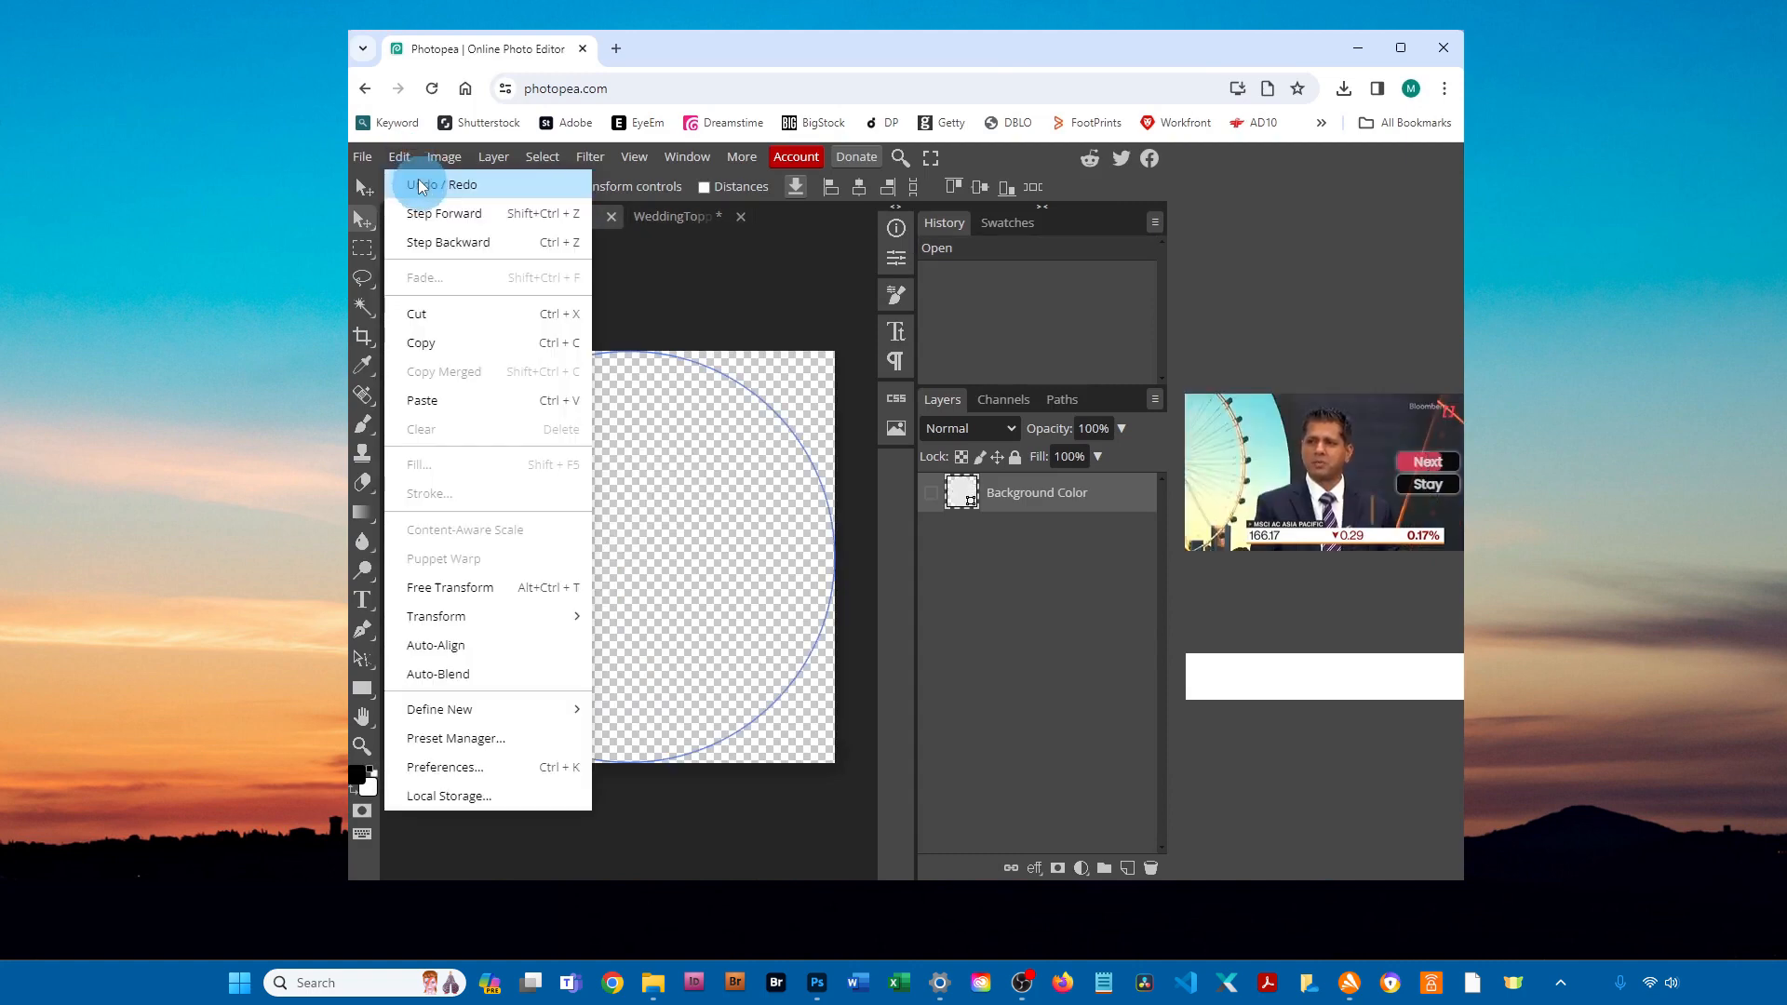
left_click(434, 402)
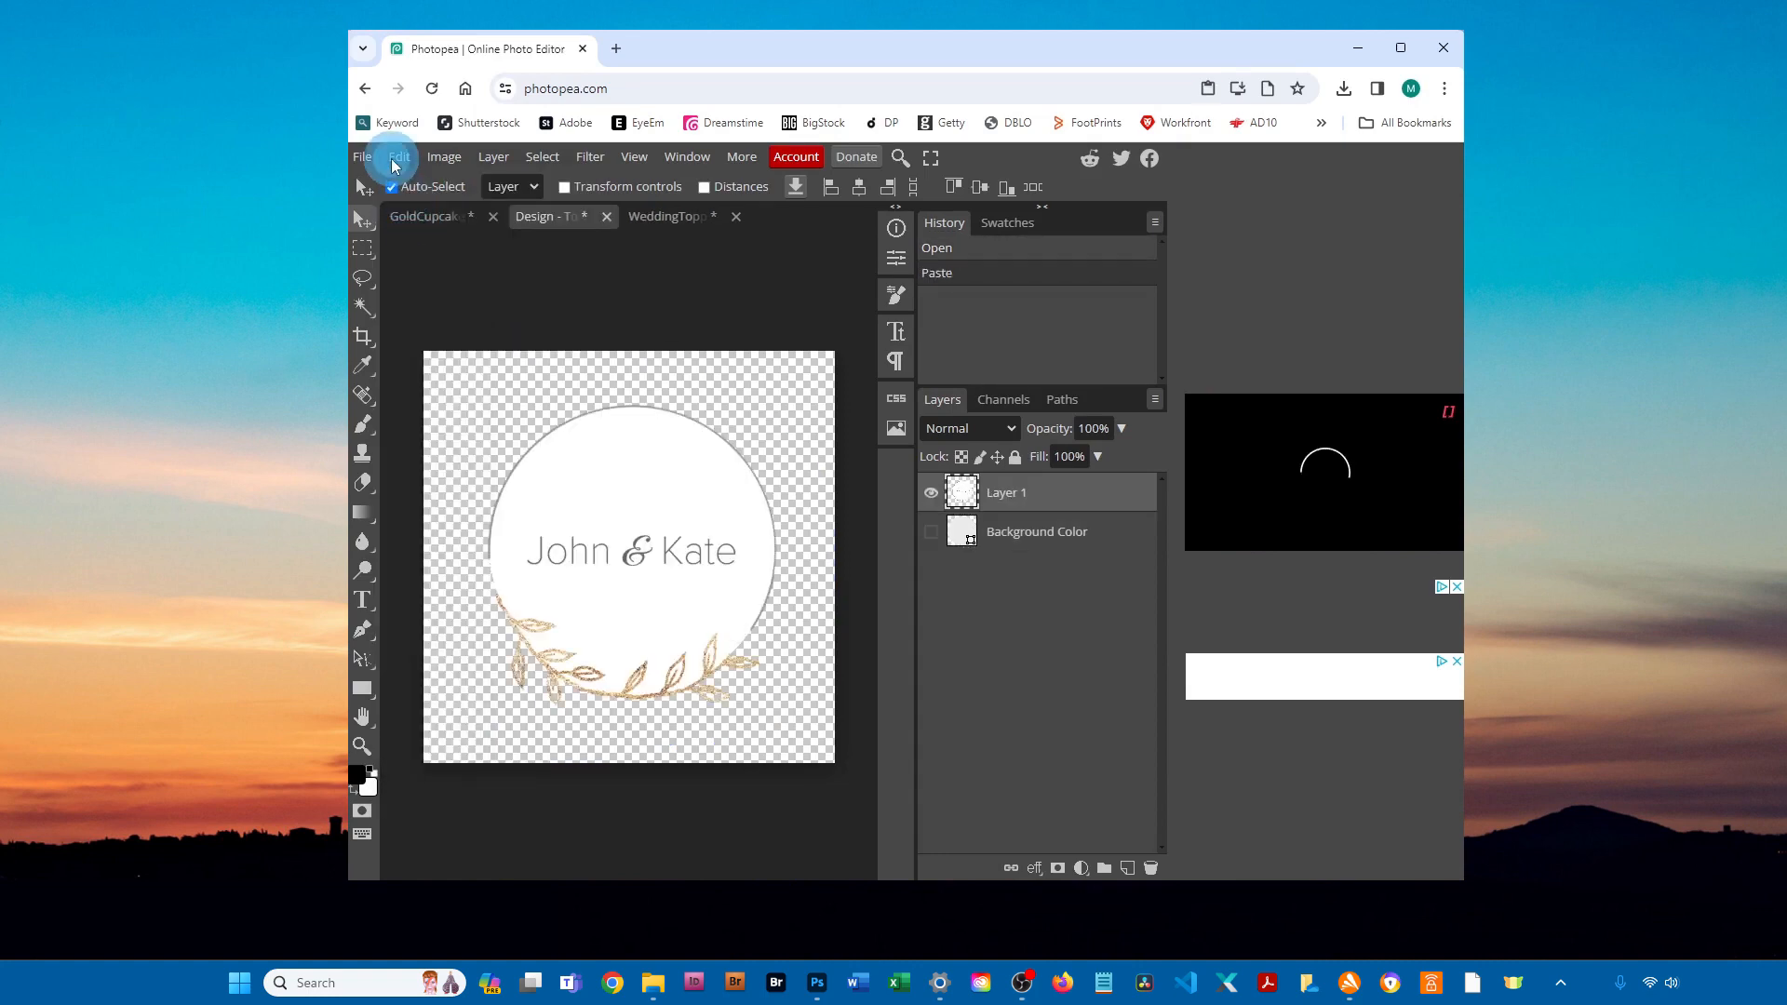
- Free-transform the pasted topper artwork to about 97% of its size and nudge it 1 px to the right
left_click(395, 159)
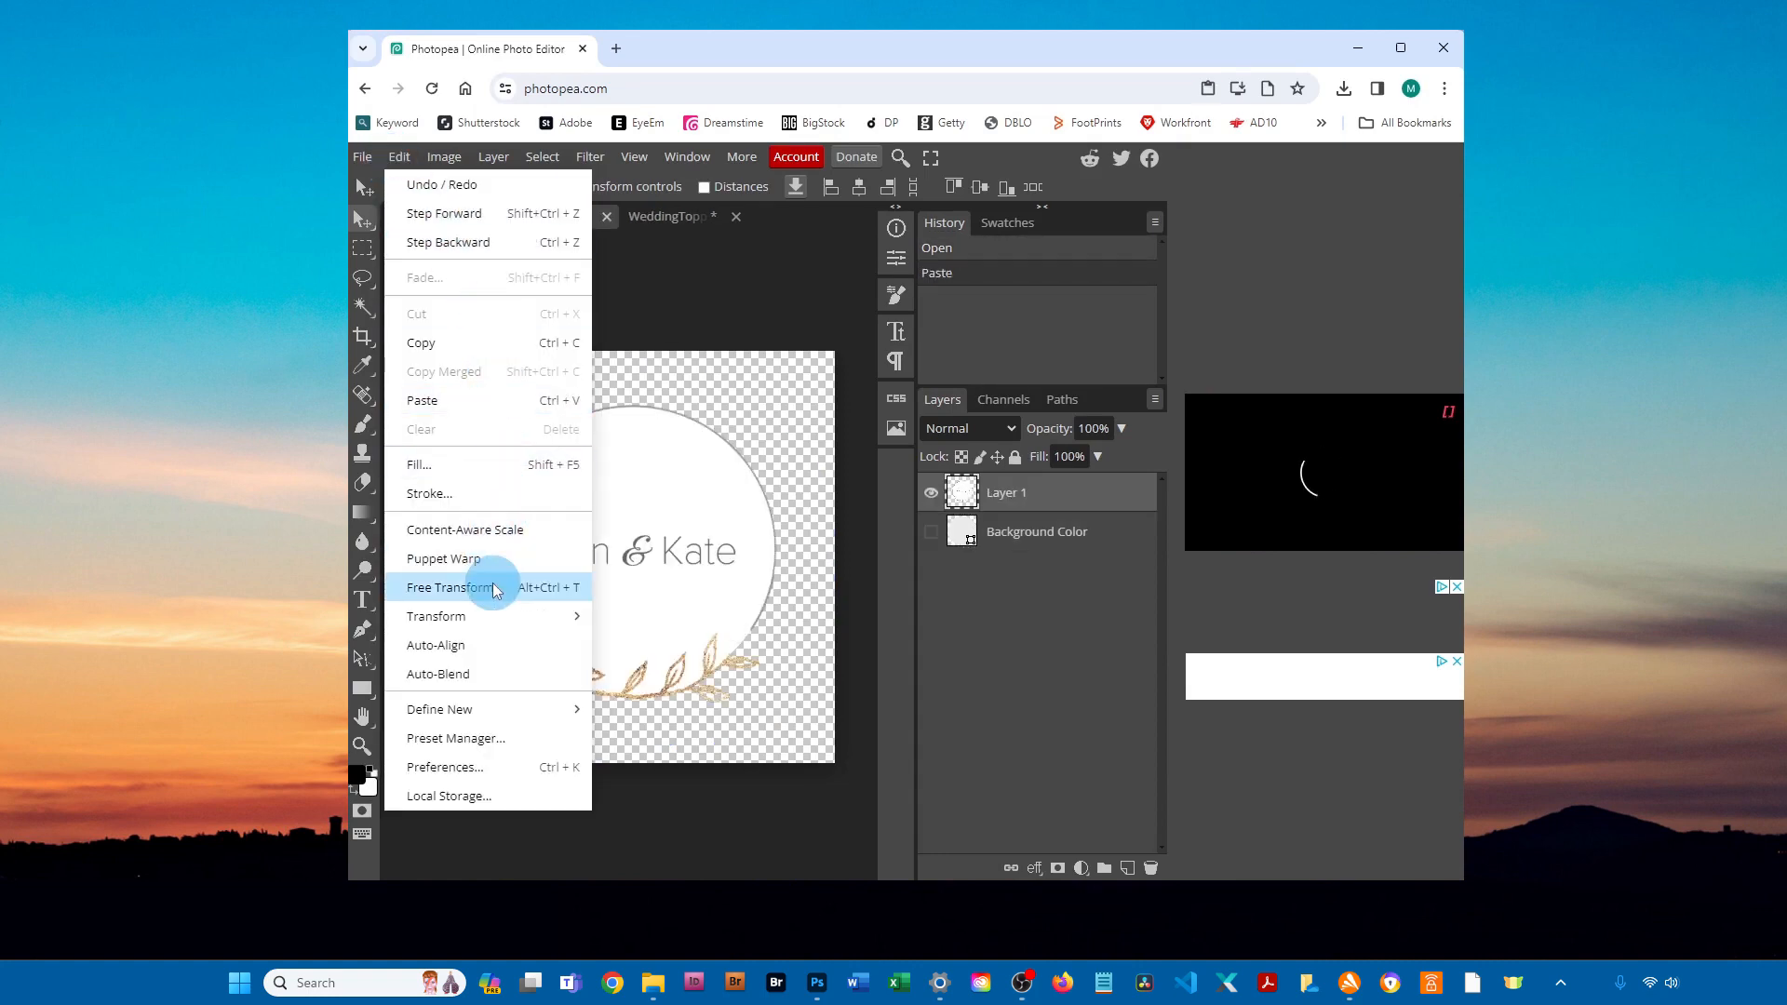
left_click(523, 589)
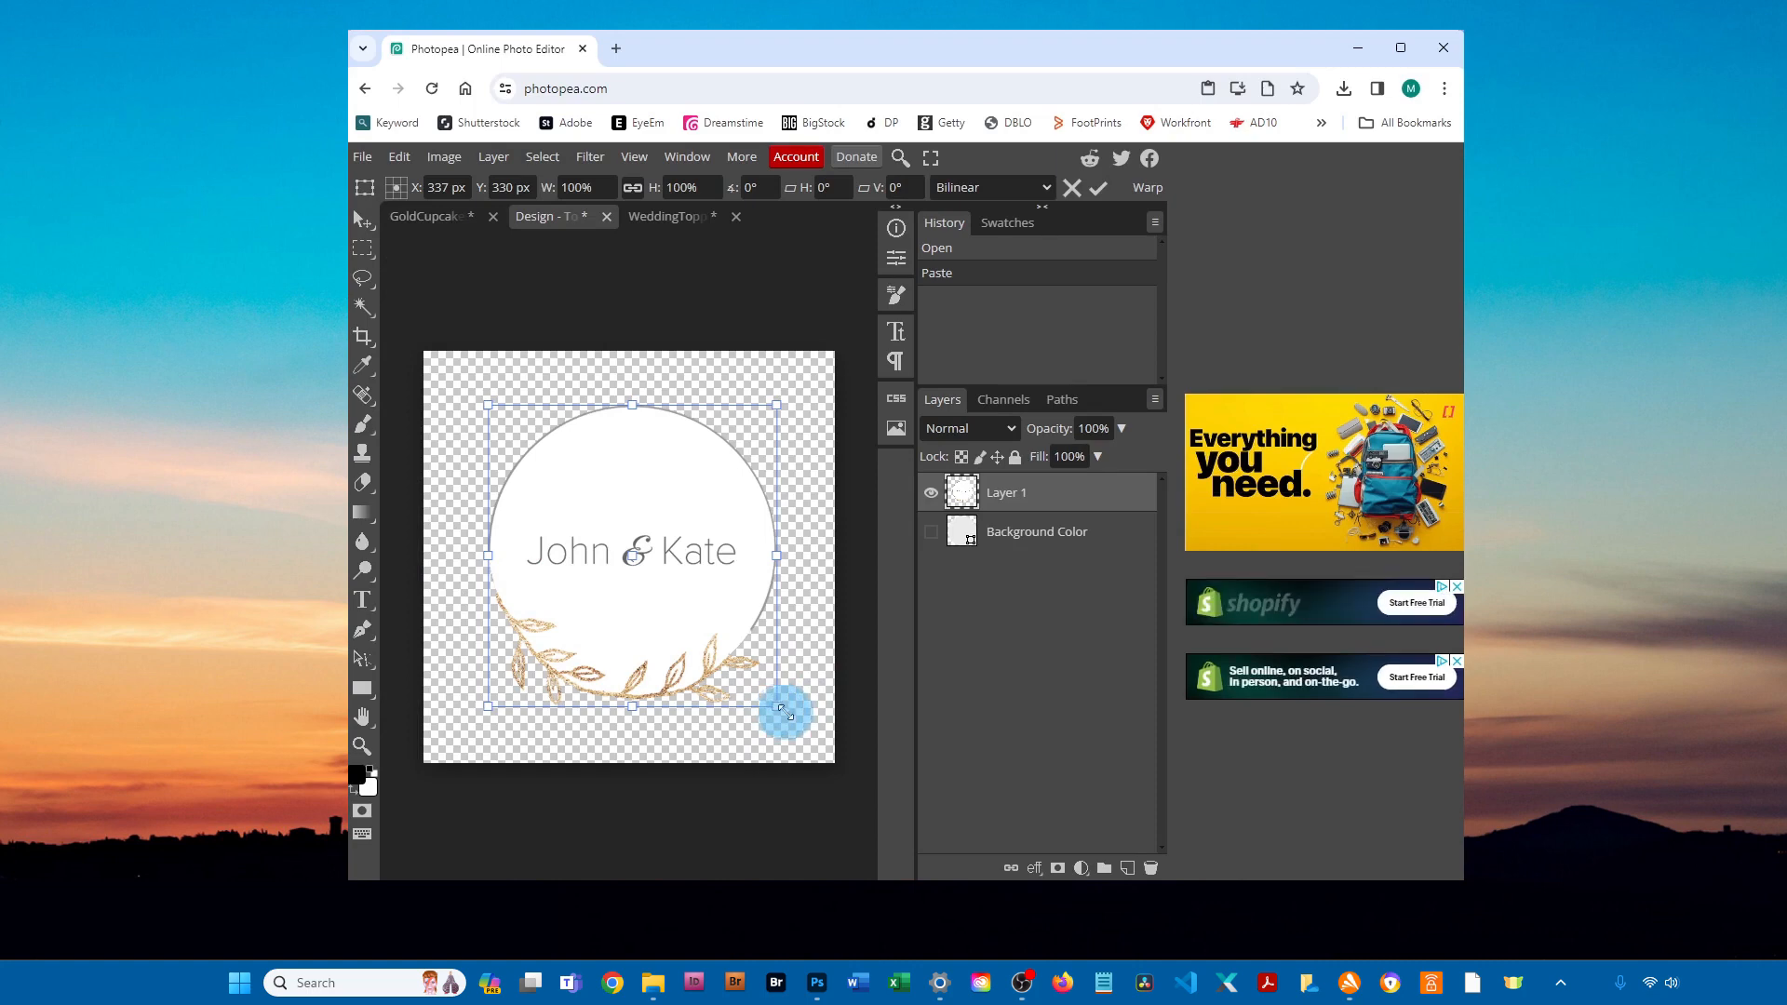
left_click_drag(783, 713, 769, 697)
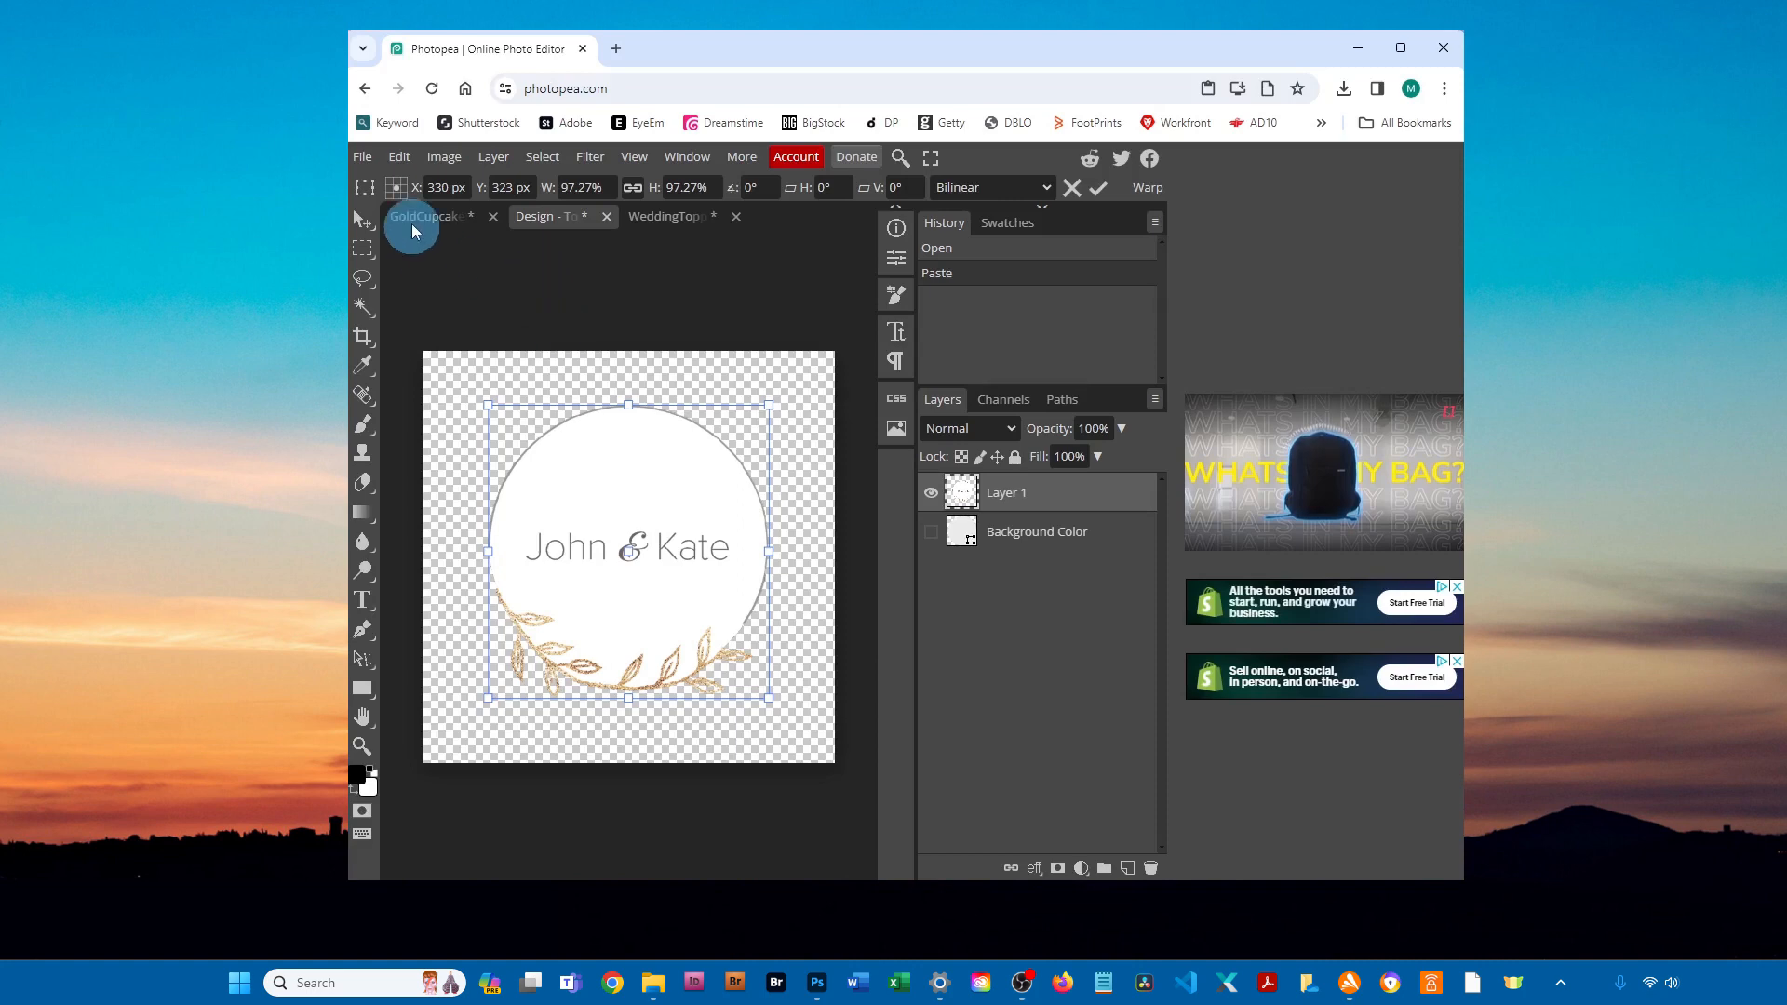
key("Right")
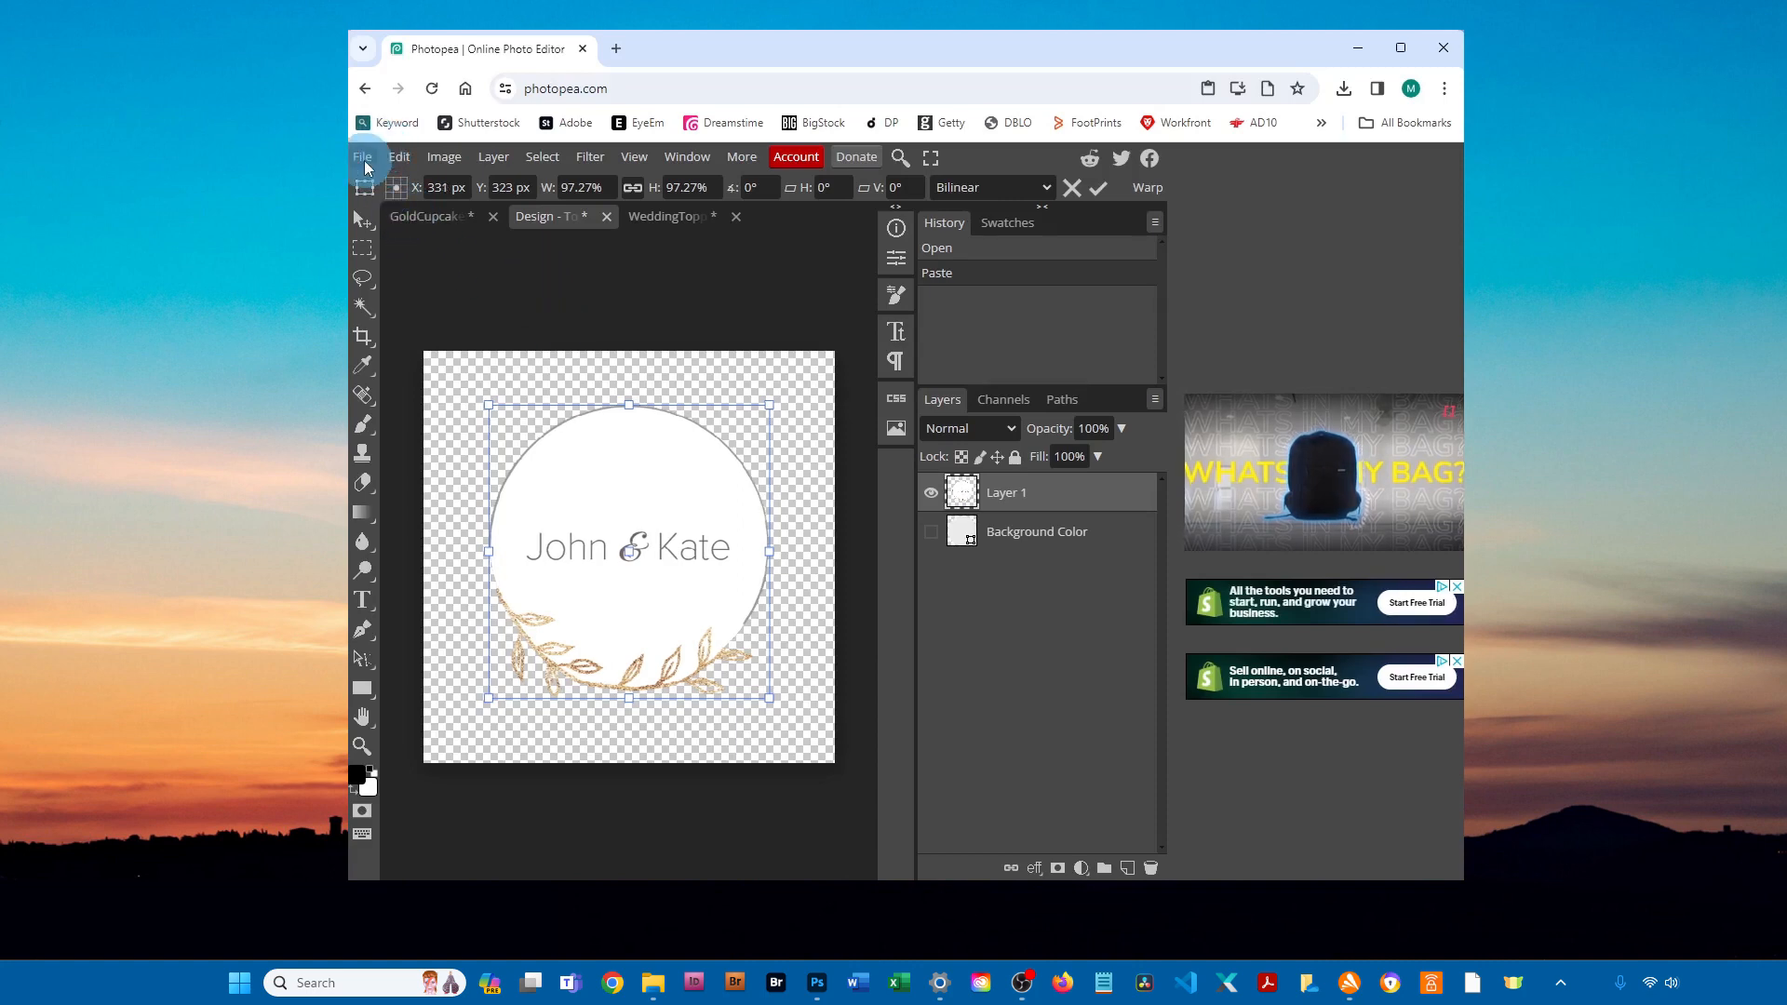
- Save the Design - Topper smart object, then close it and the WeddingTopper2 document, discarding the latter's unsaved changes
left_click(362, 159)
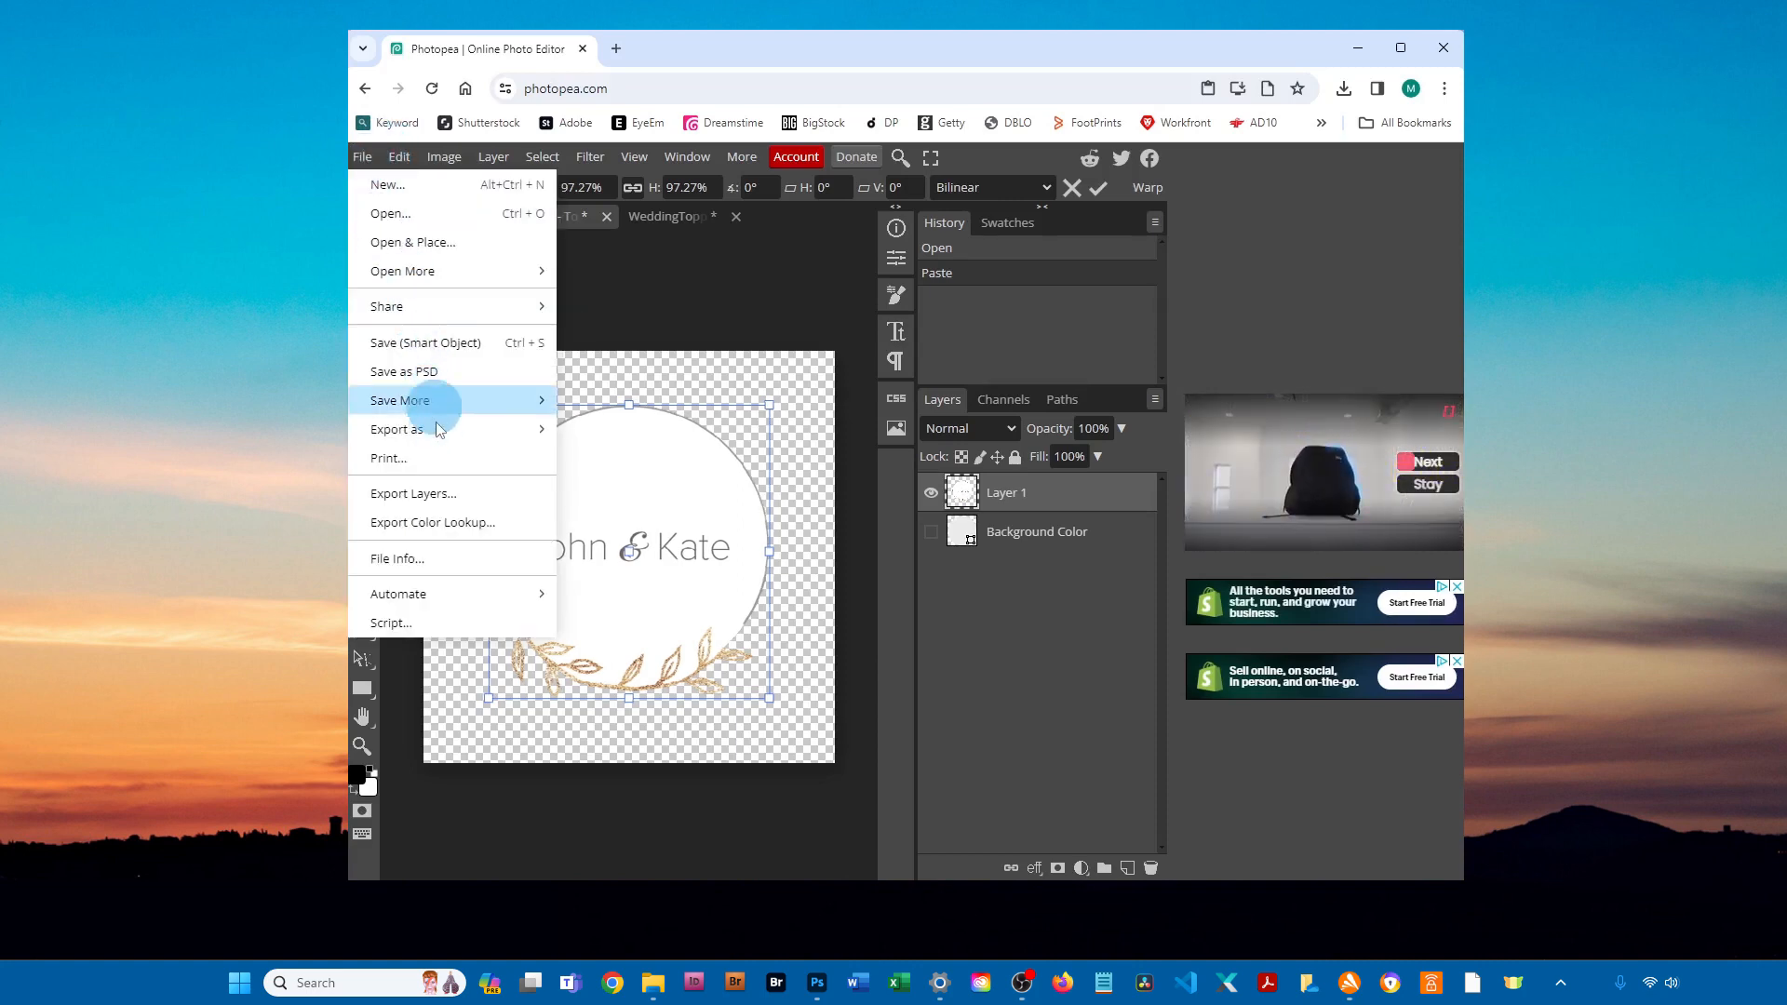
left_click(500, 344)
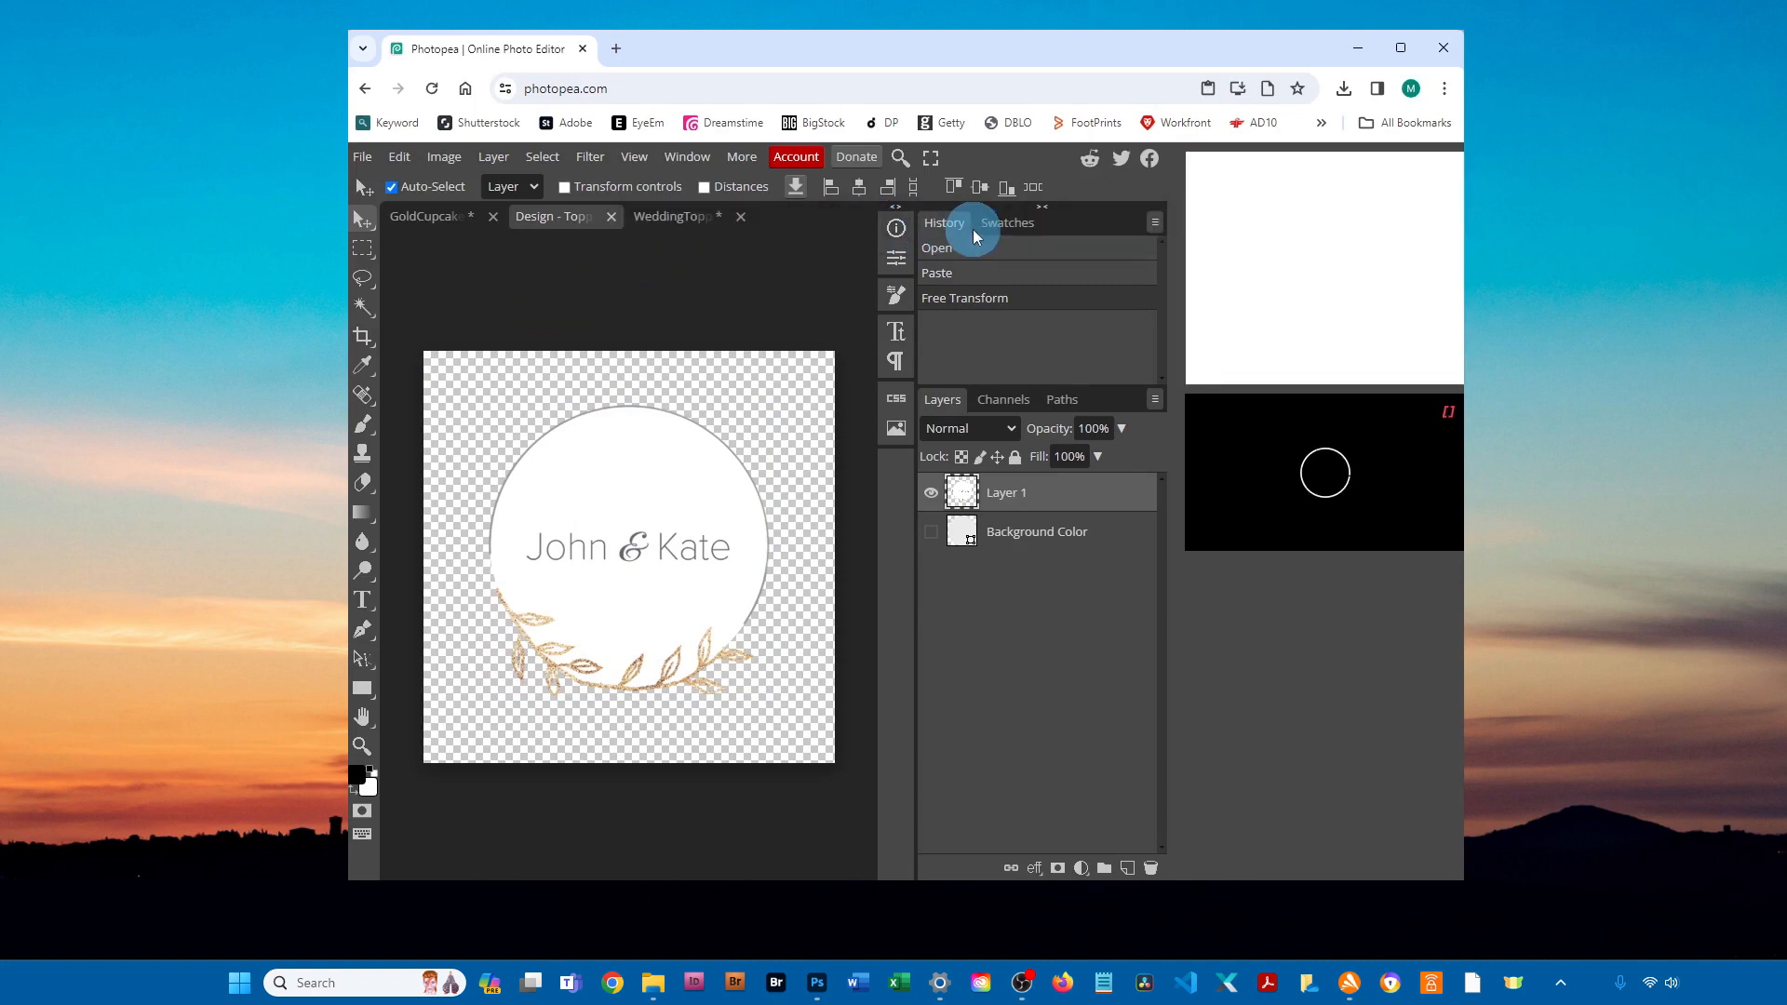
left_click(611, 218)
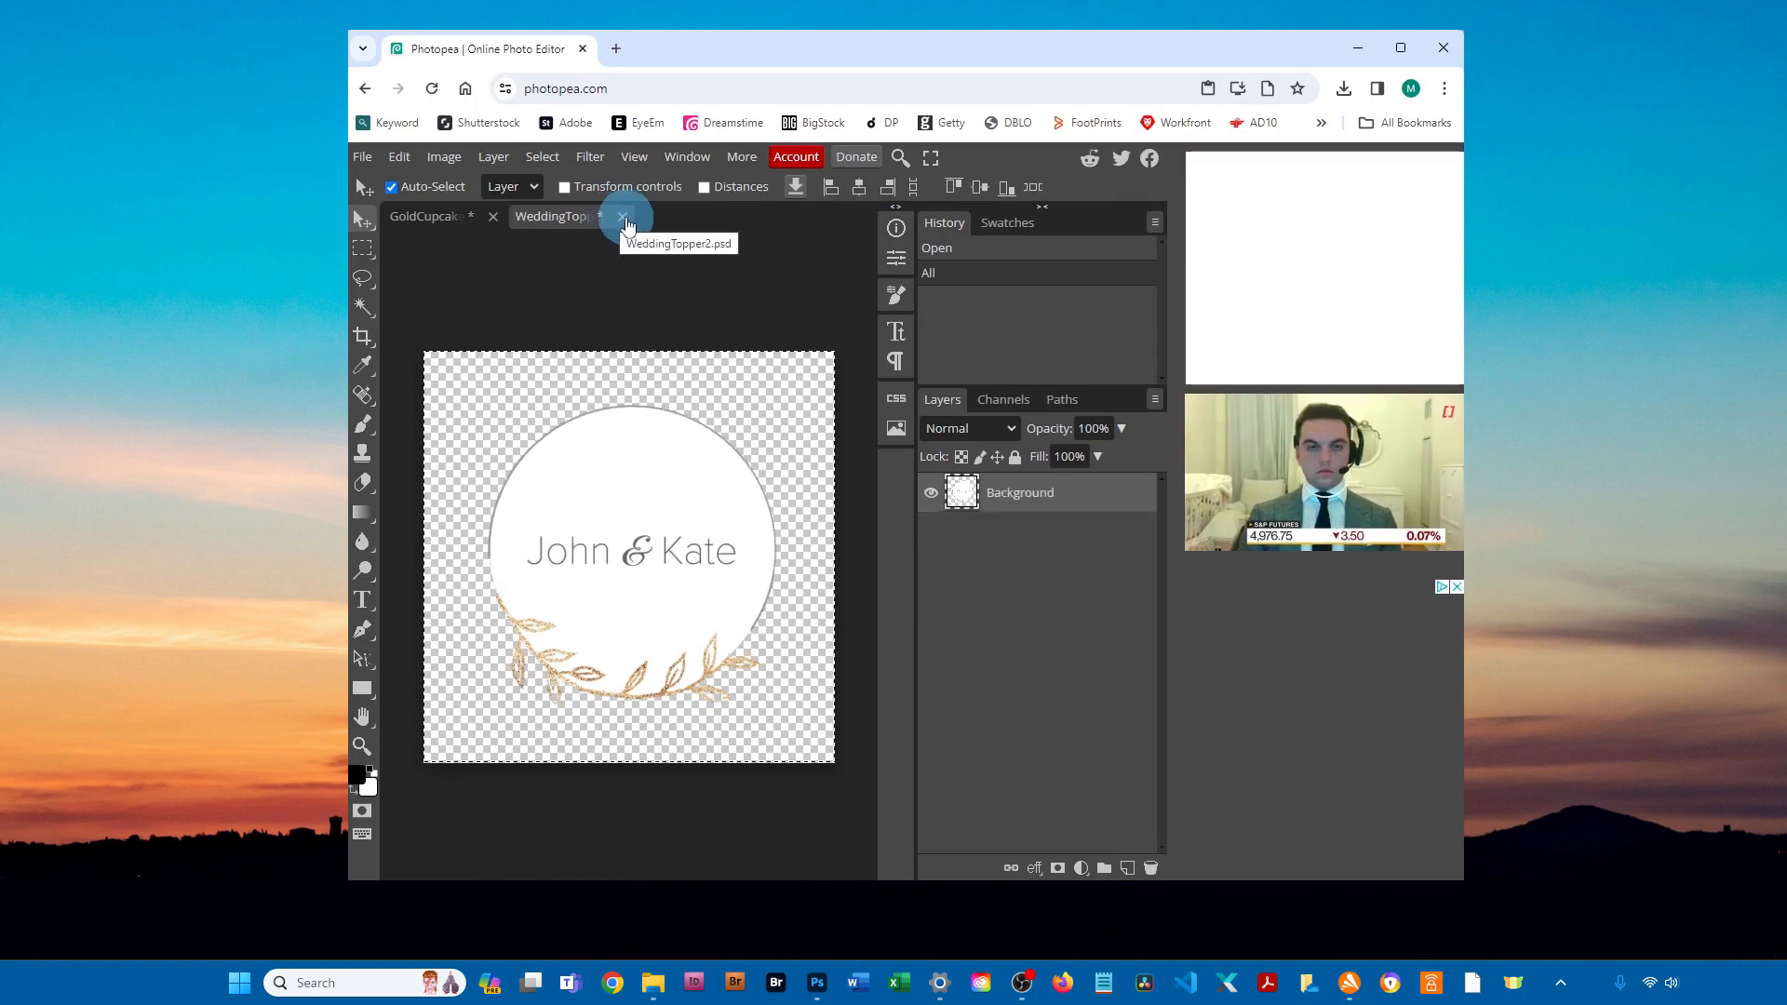
left_click(622, 225)
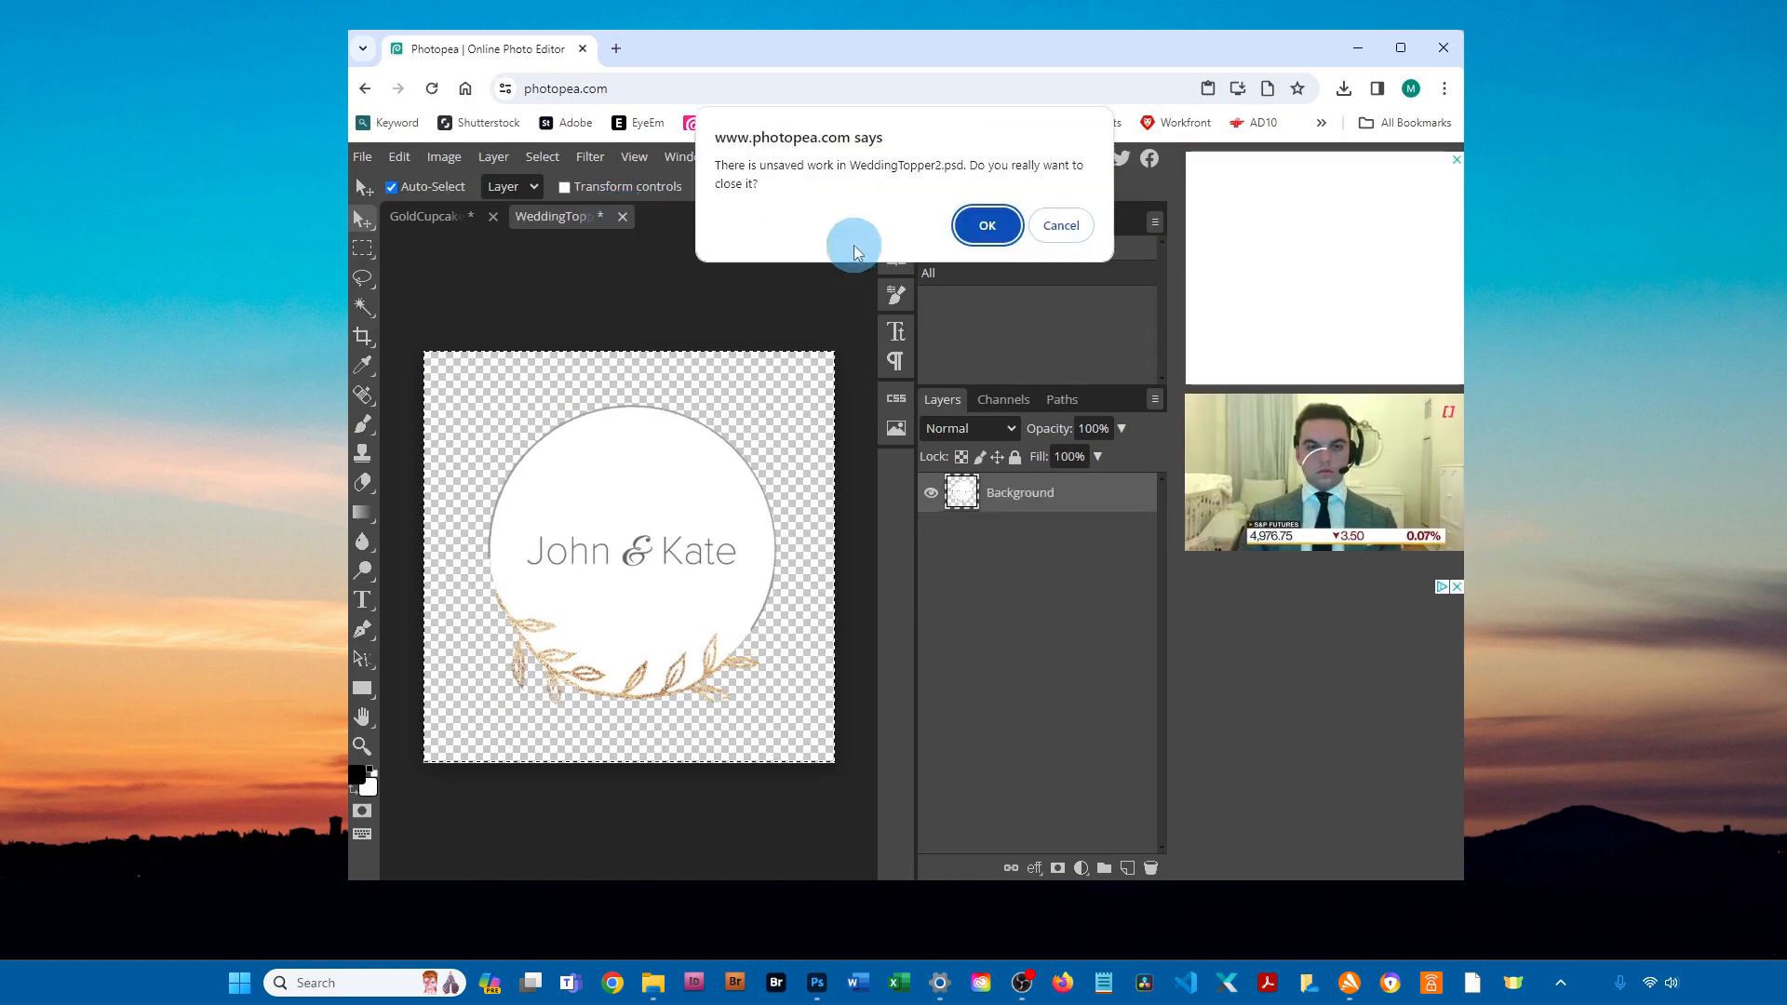
left_click(993, 233)
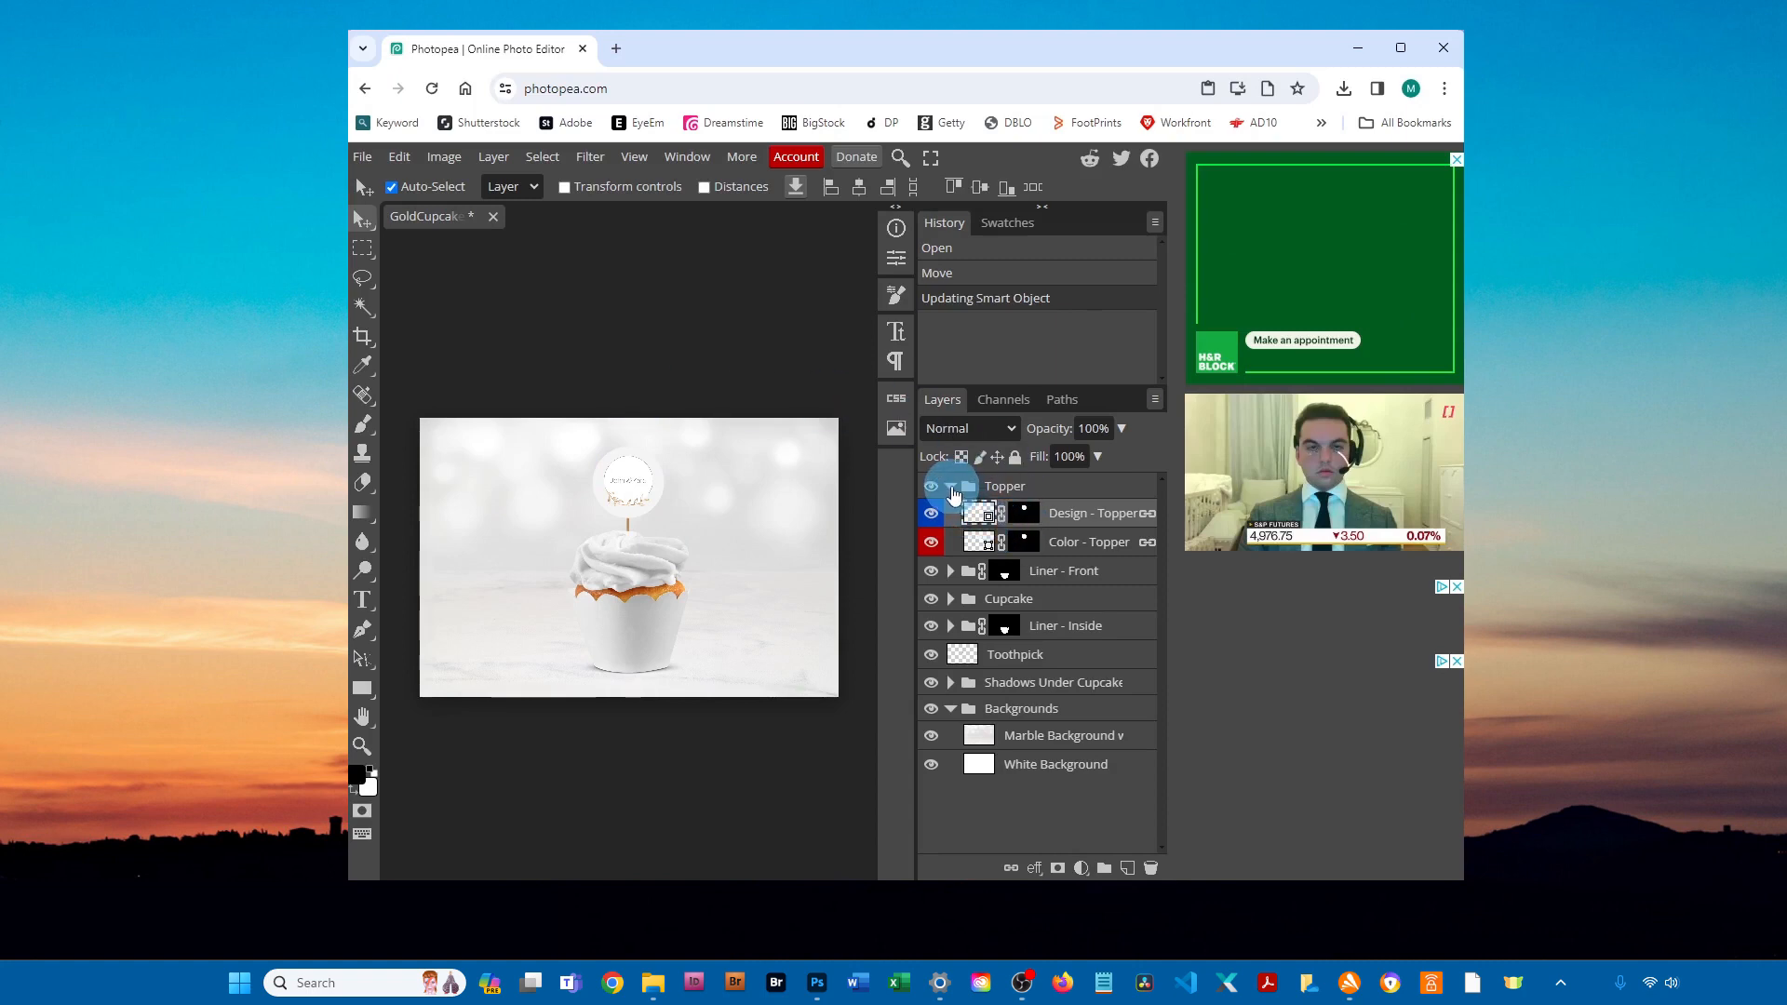
- Collapse the Topper group and open the Design - Liner Front smart object in the Liner - Front group for editing
left_click(951, 487)
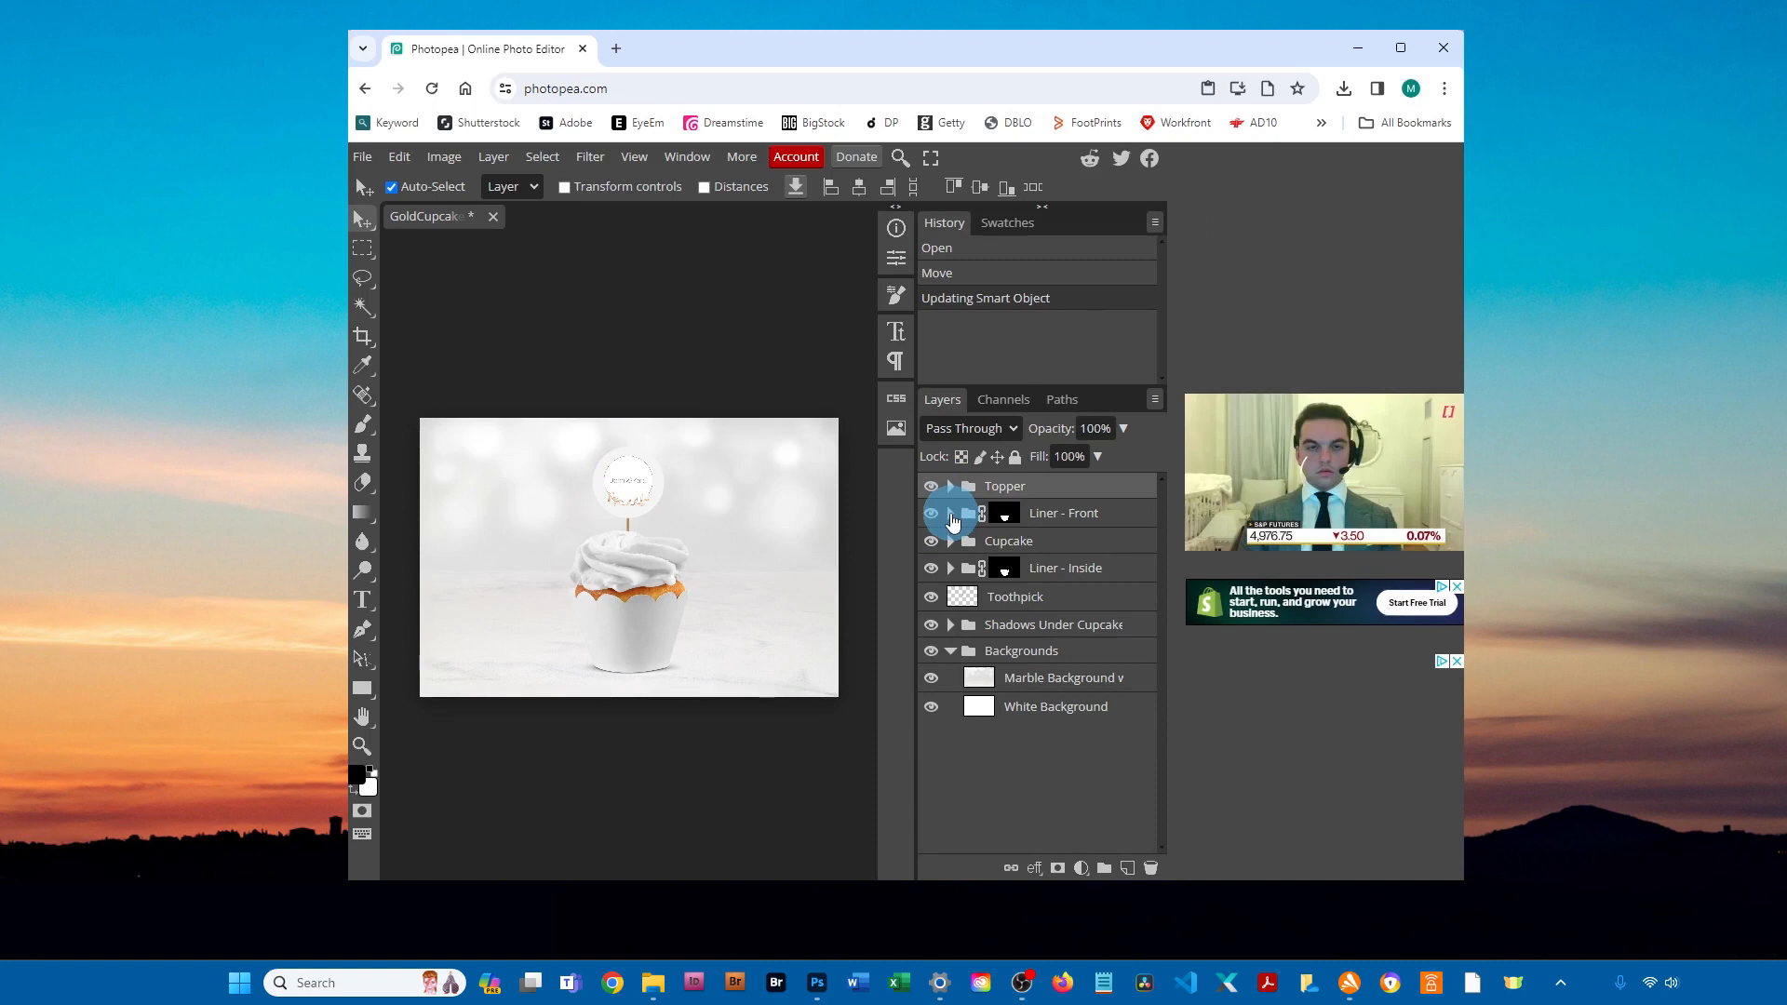
left_click(950, 514)
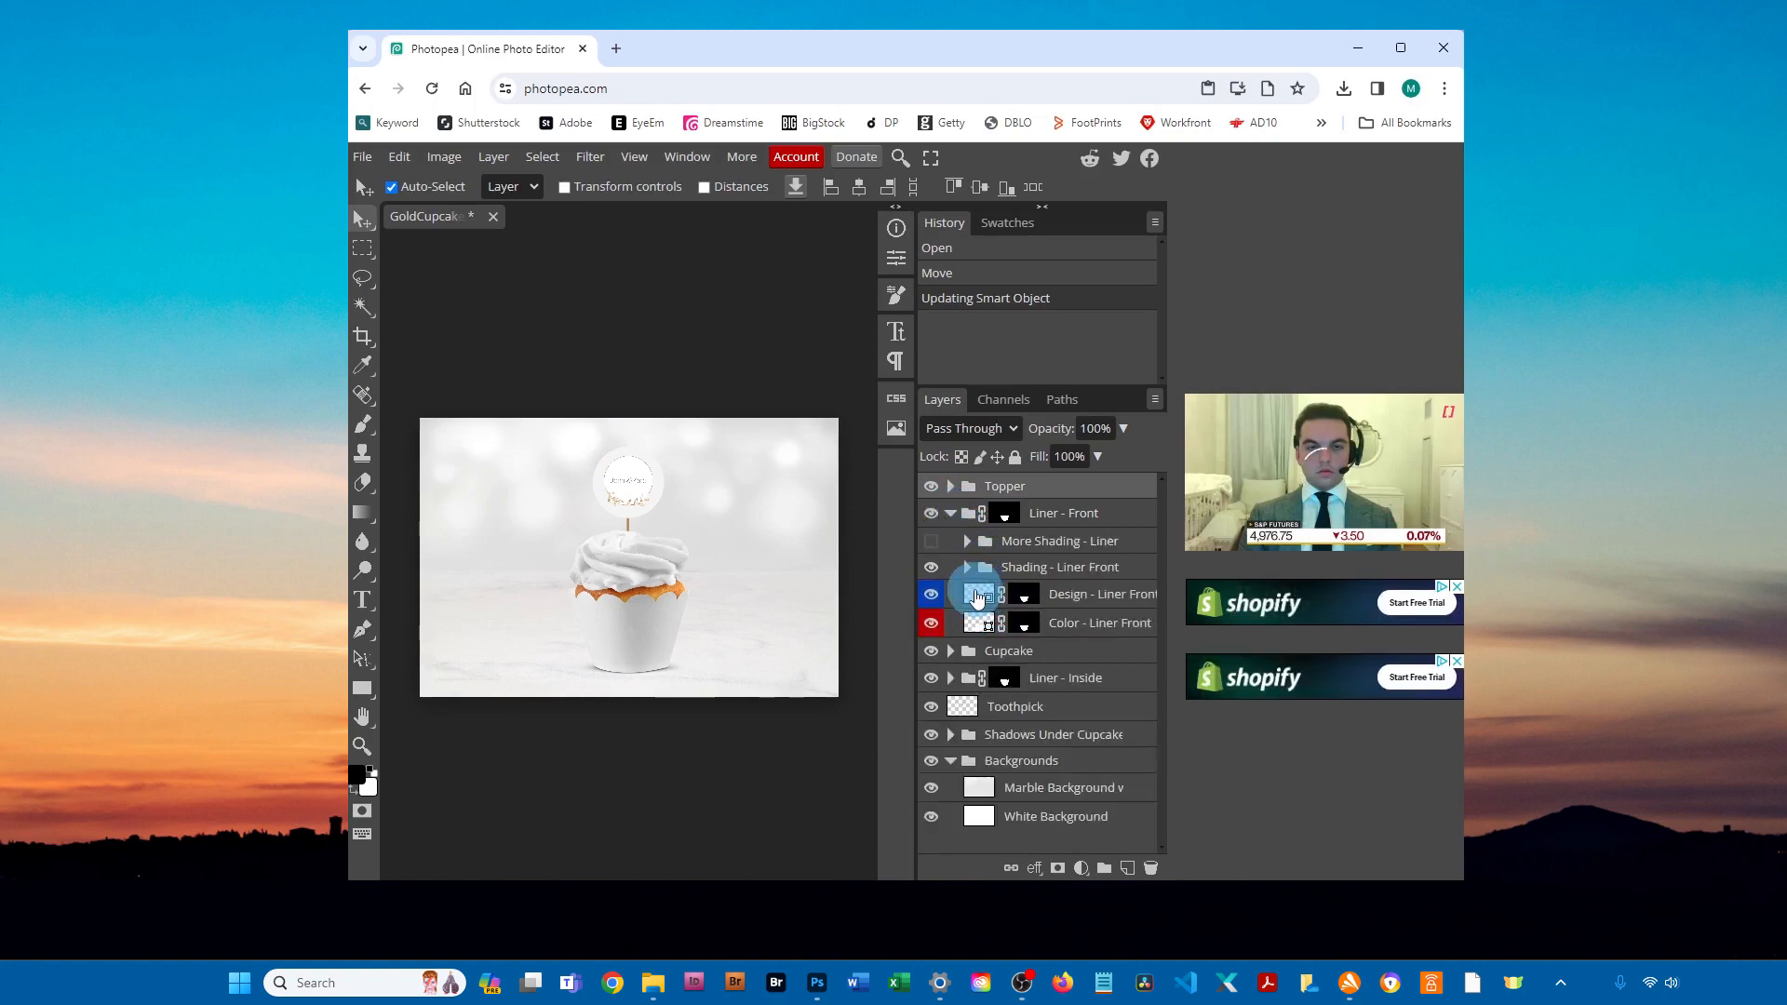
left_click(976, 596)
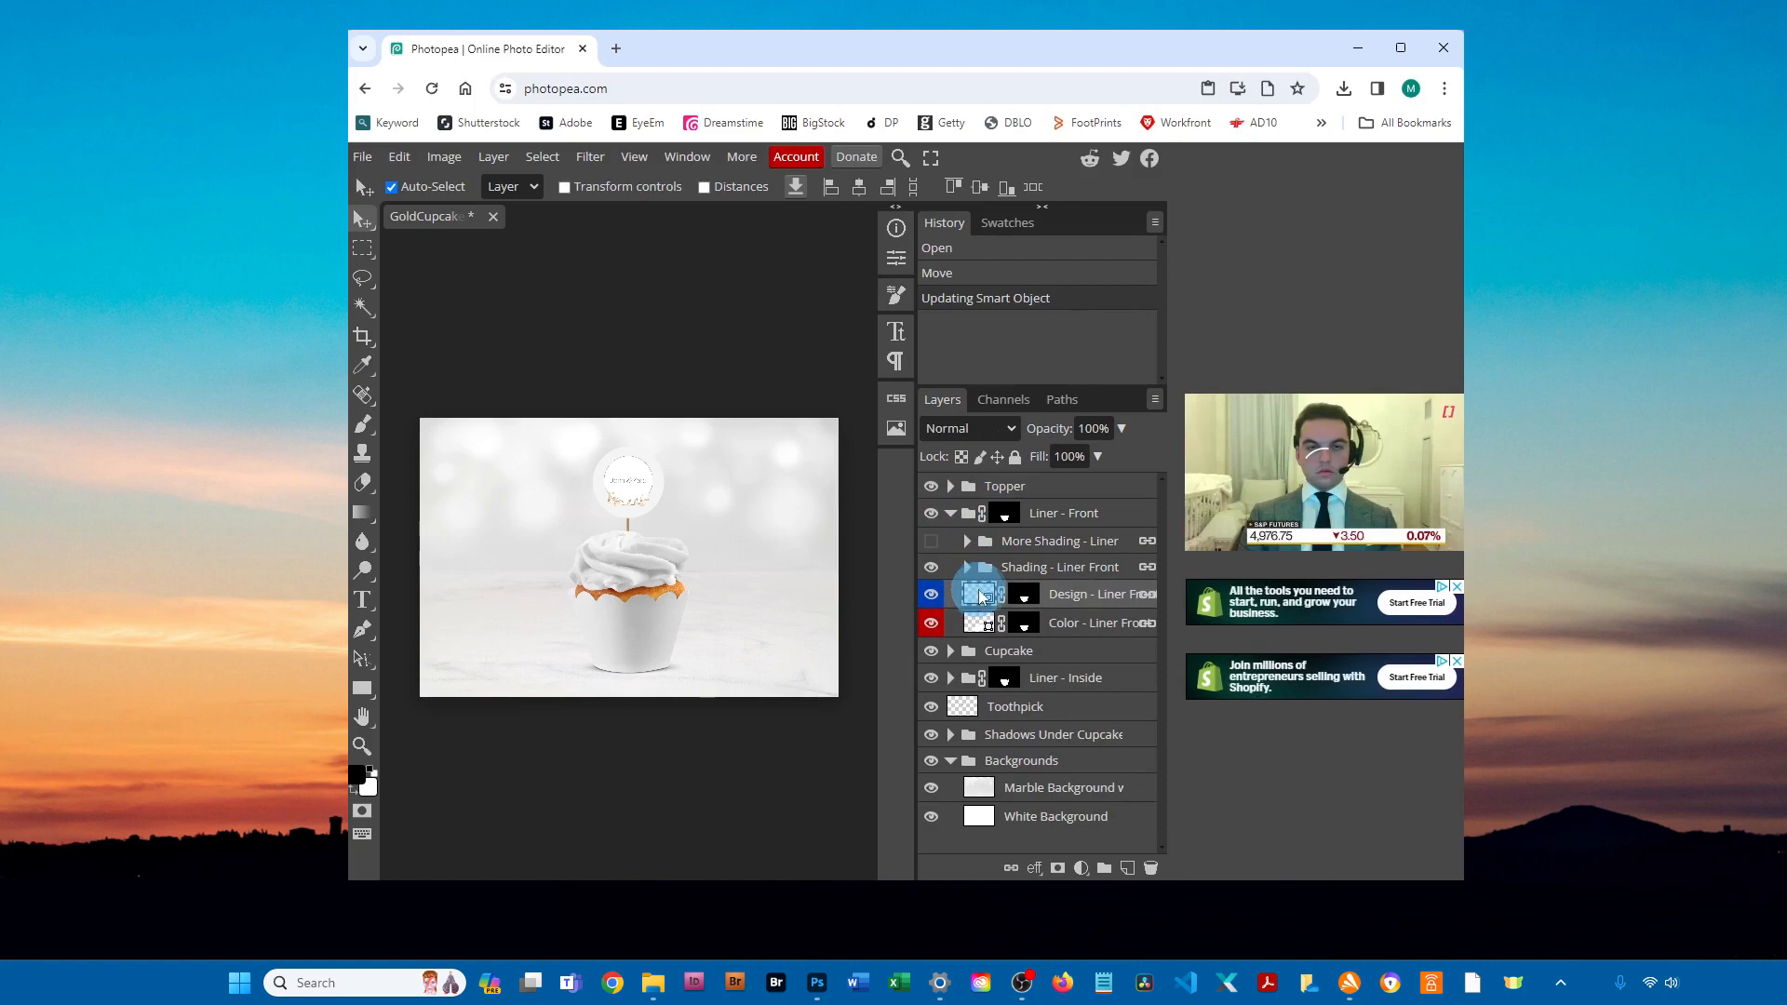
double_click(981, 595)
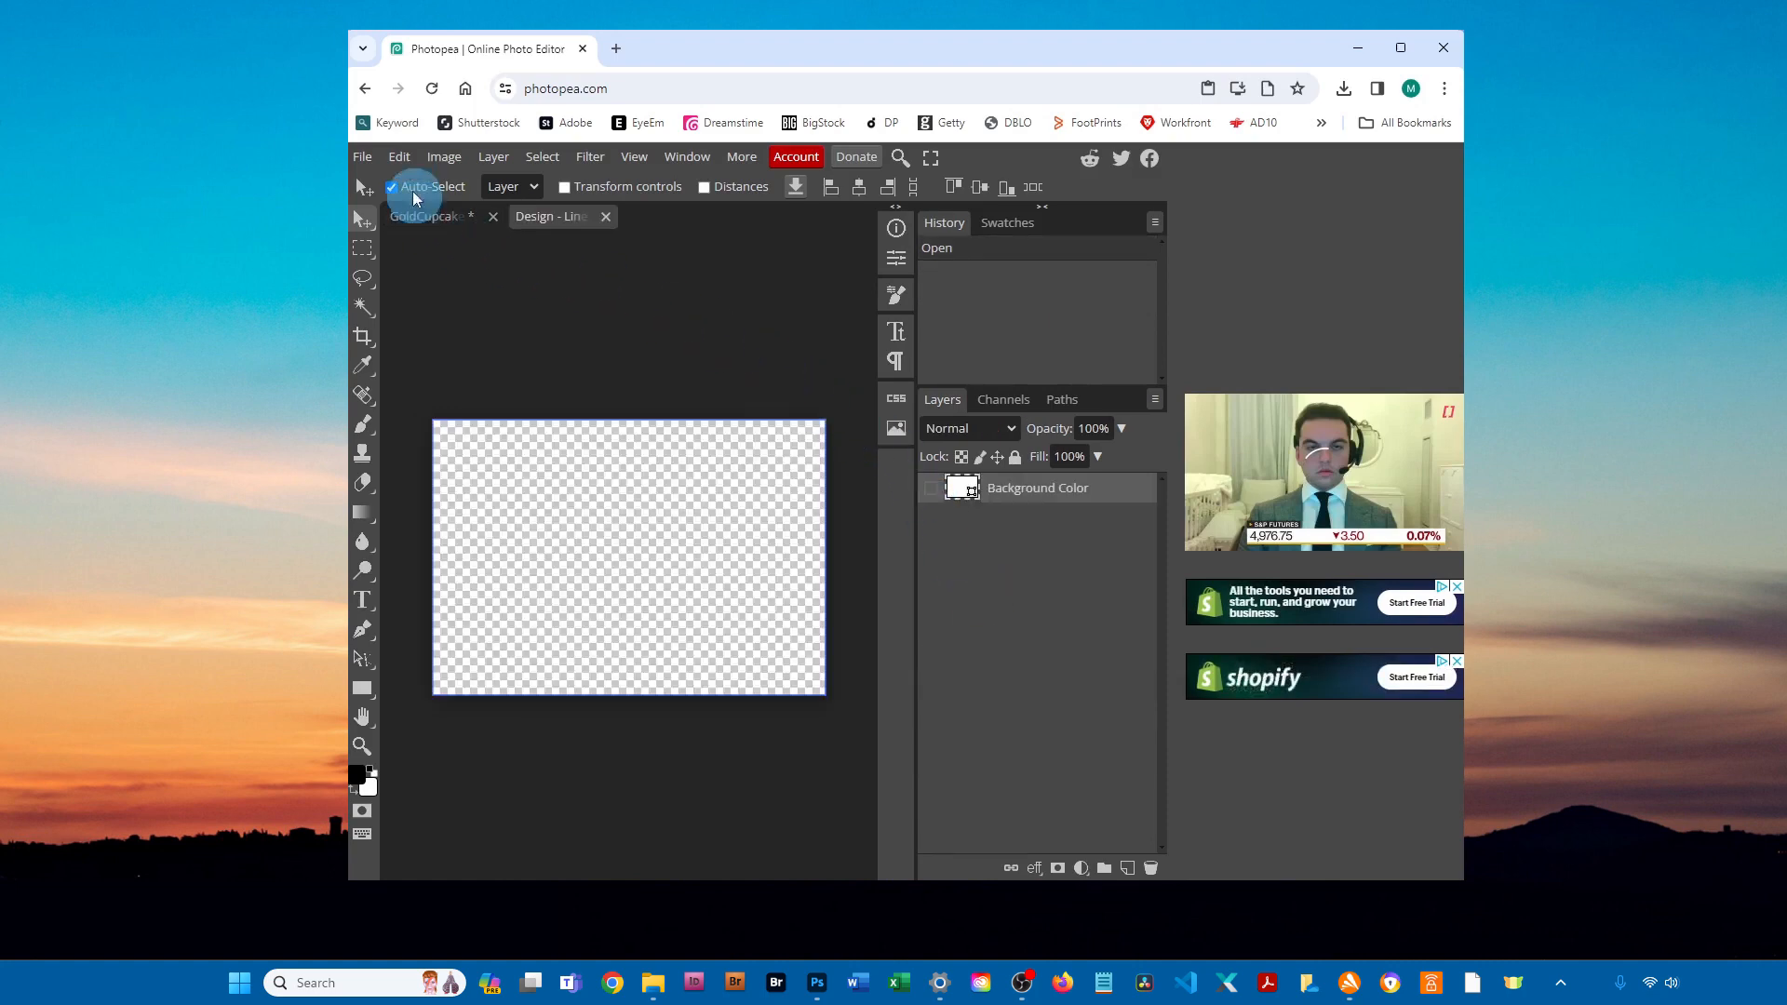
- Open the GoldenWrapperDesign image from the 1_Art folder
left_click(358, 160)
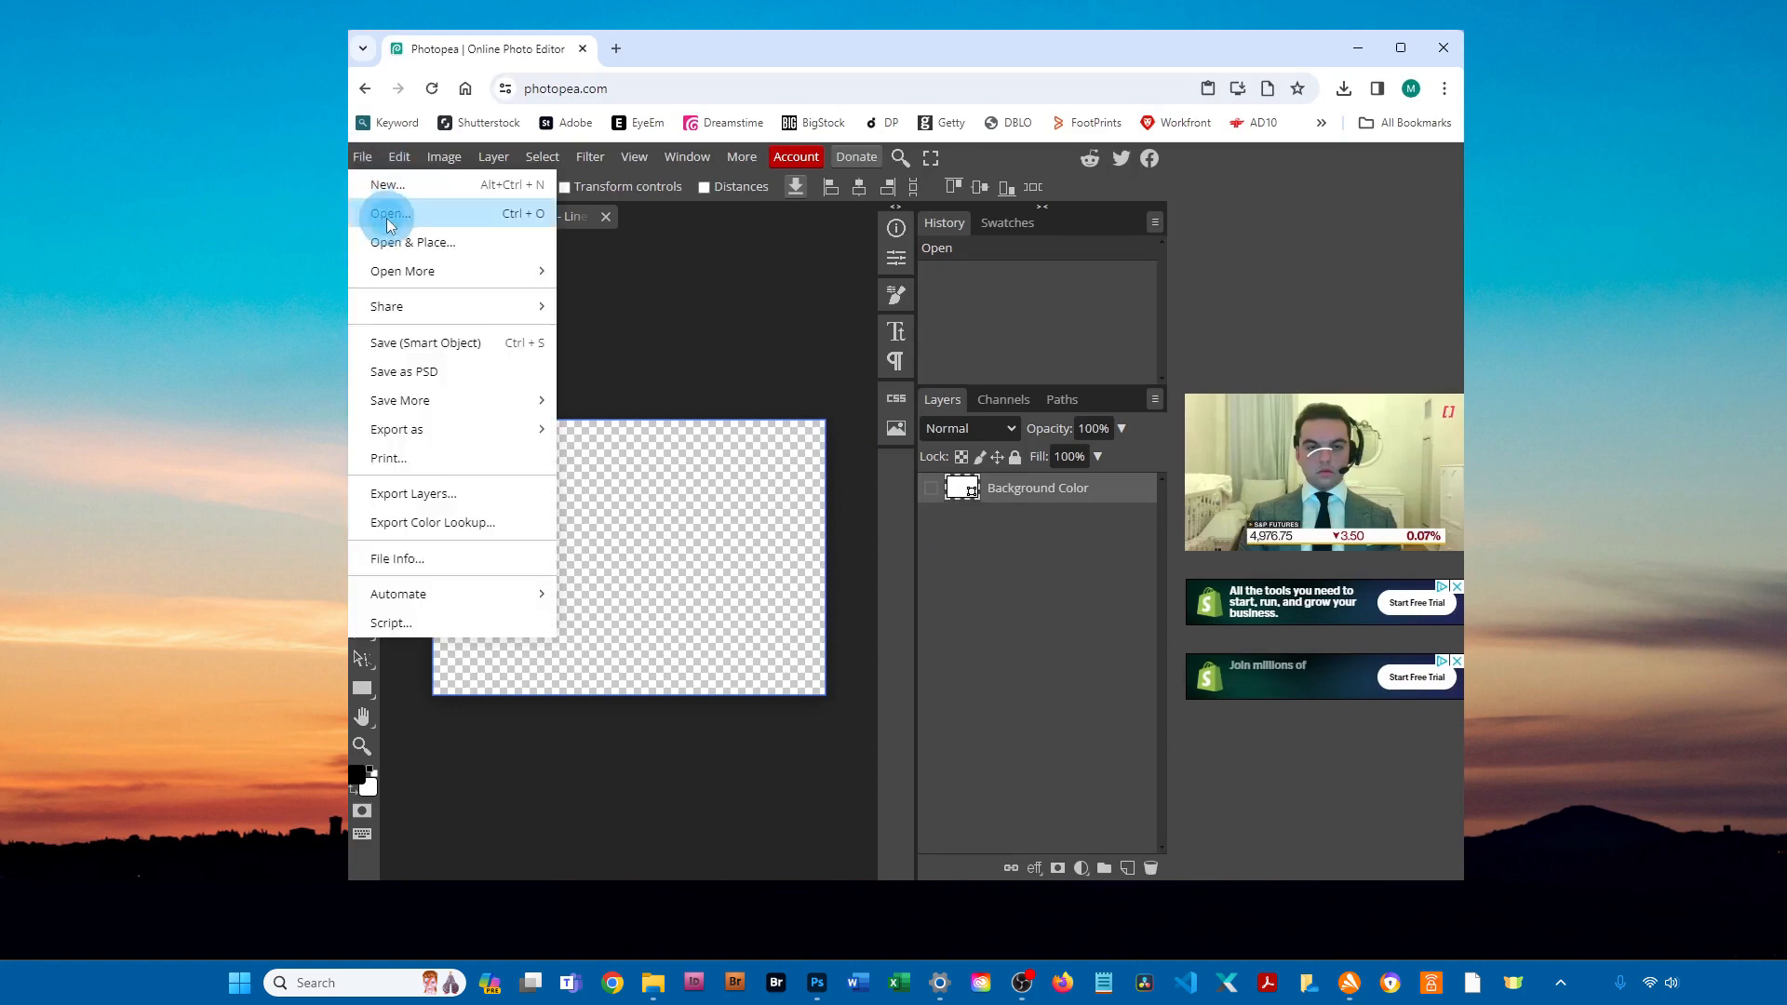
left_click(829, 398)
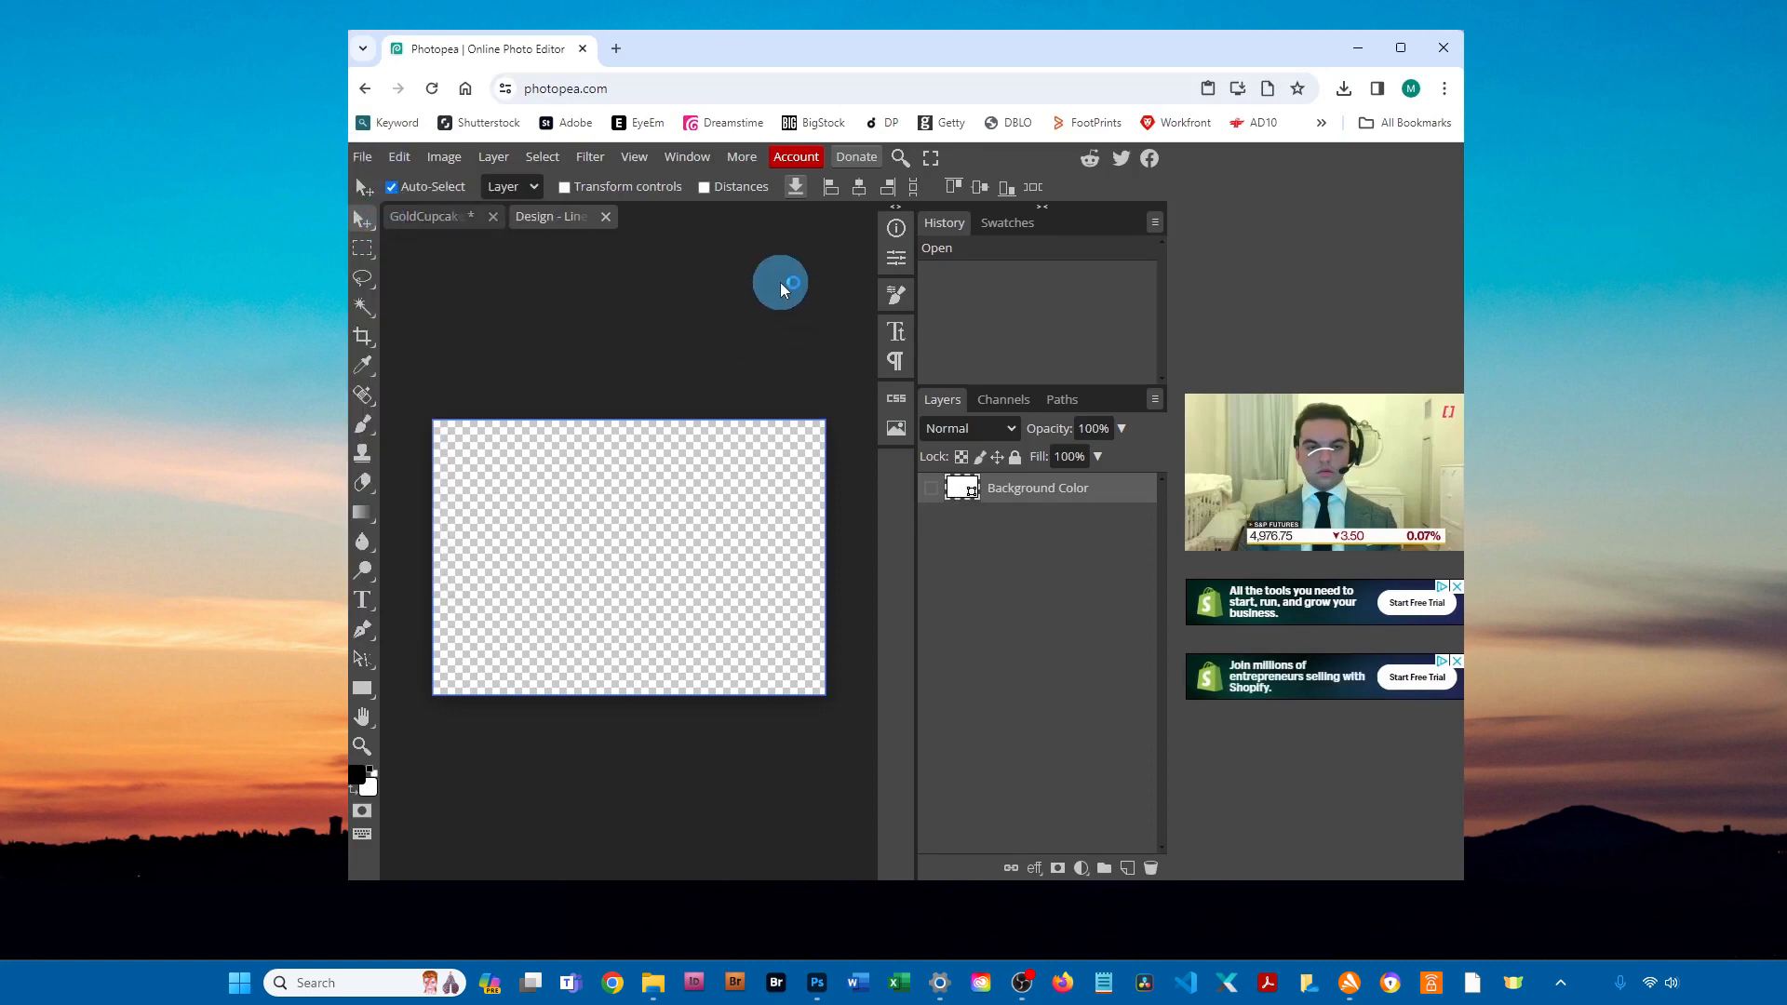
left_click(1186, 504)
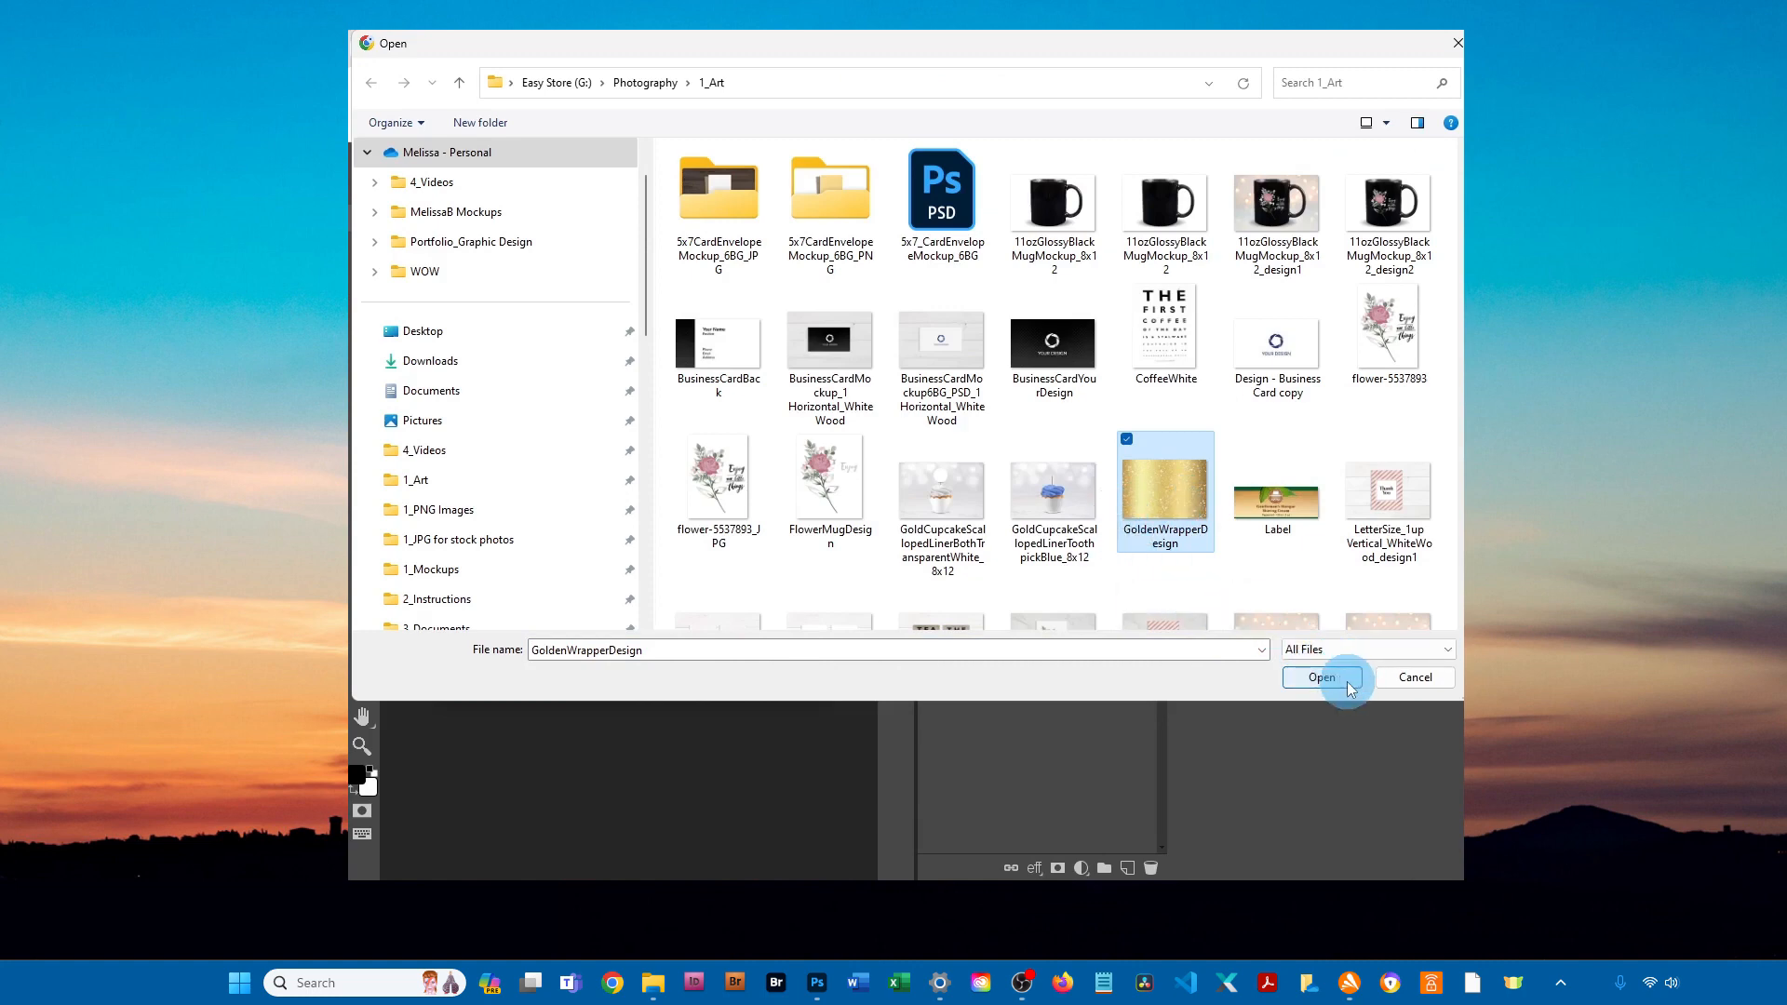
left_click(1322, 677)
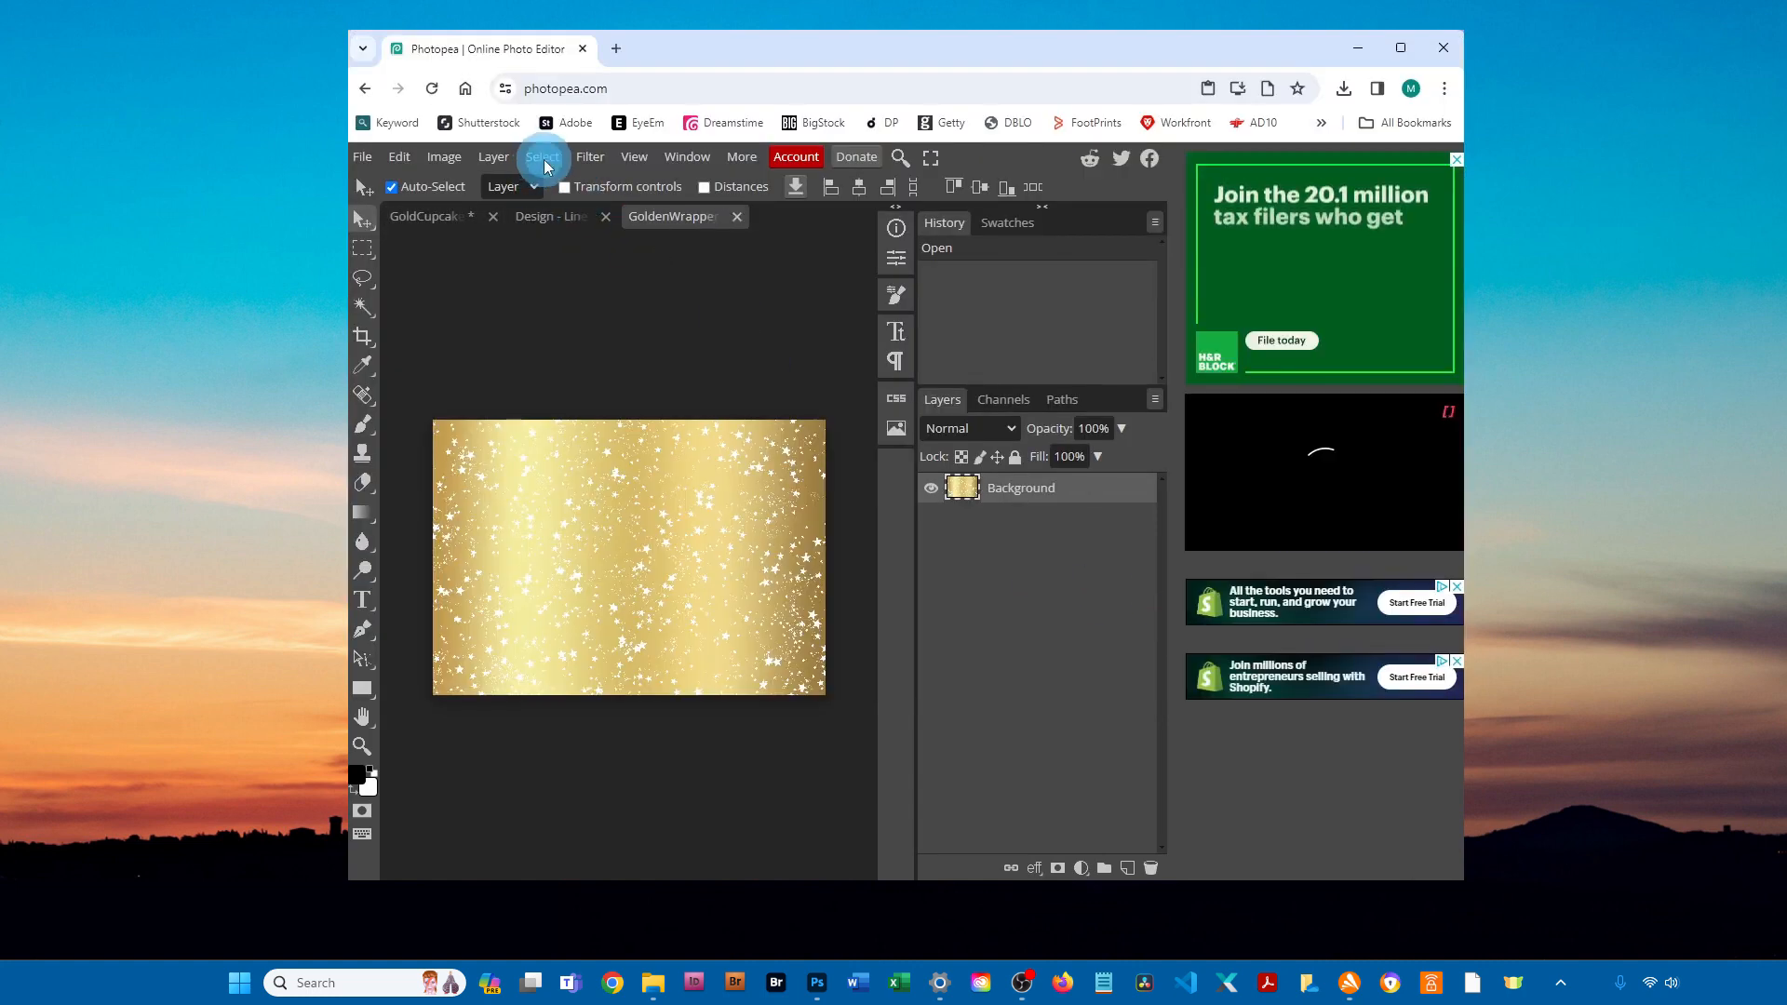
- Copy the entire GoldenWrapperDesign image and paste it into the Design - Liner Front smart object document
left_click(545, 164)
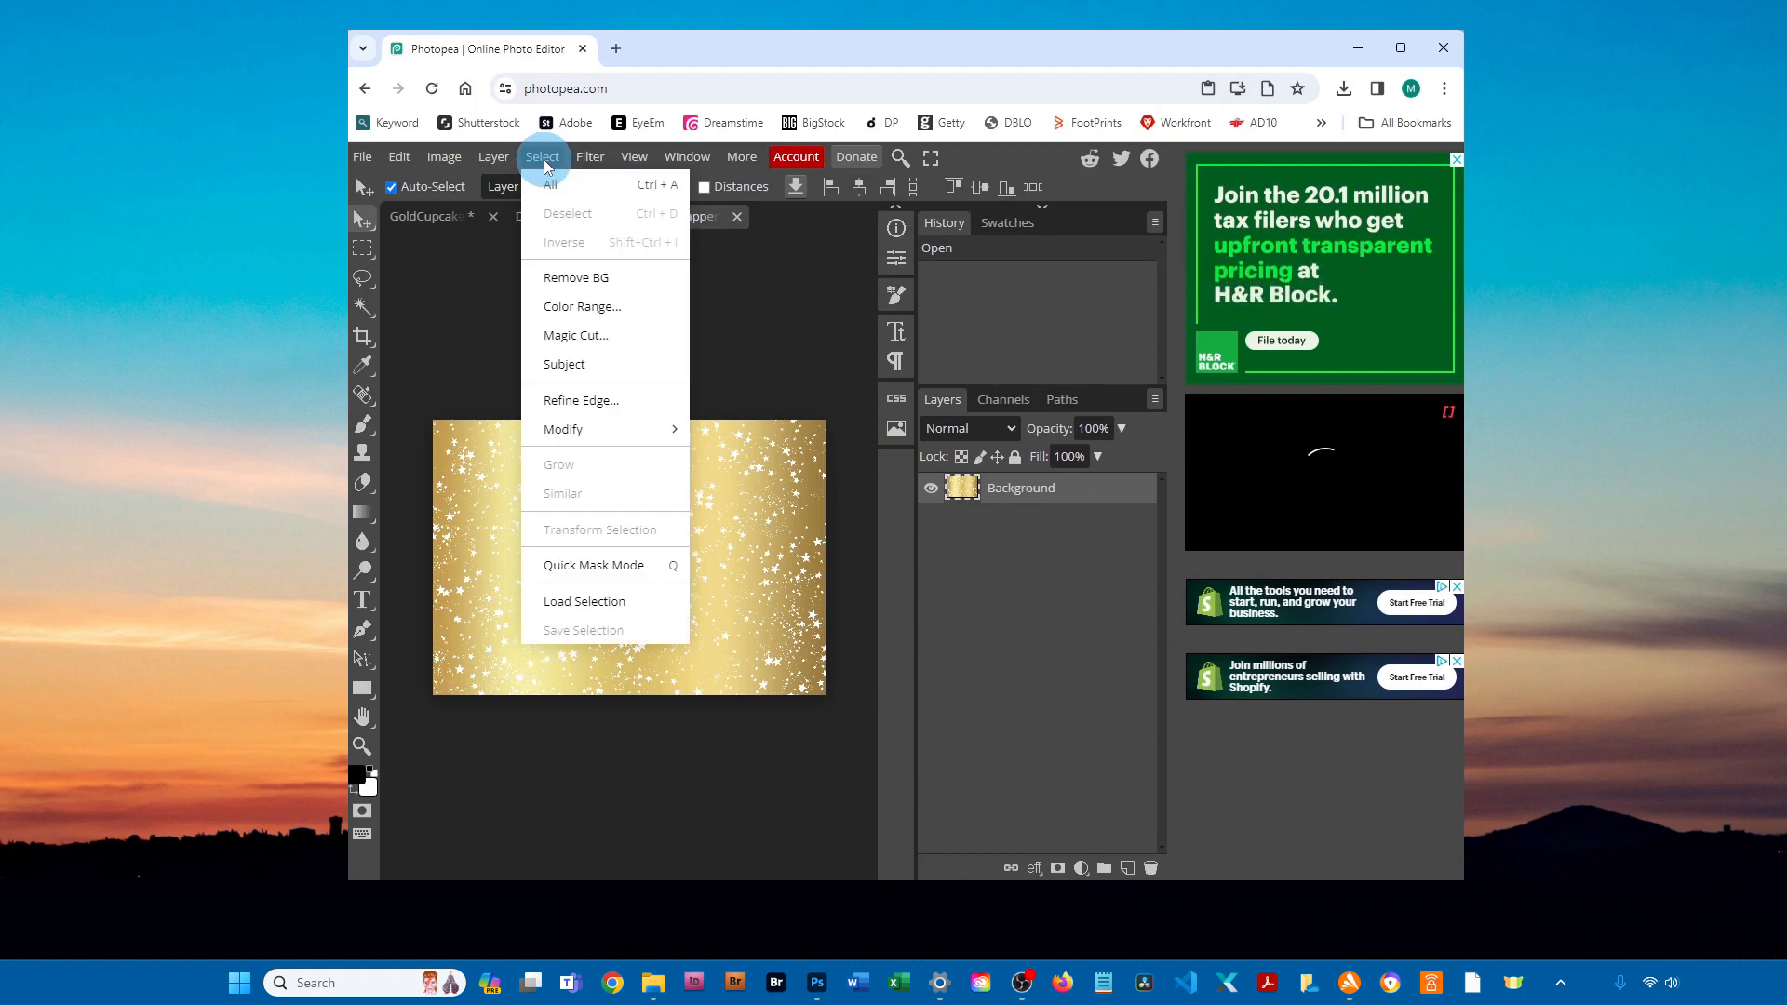
left_click(597, 186)
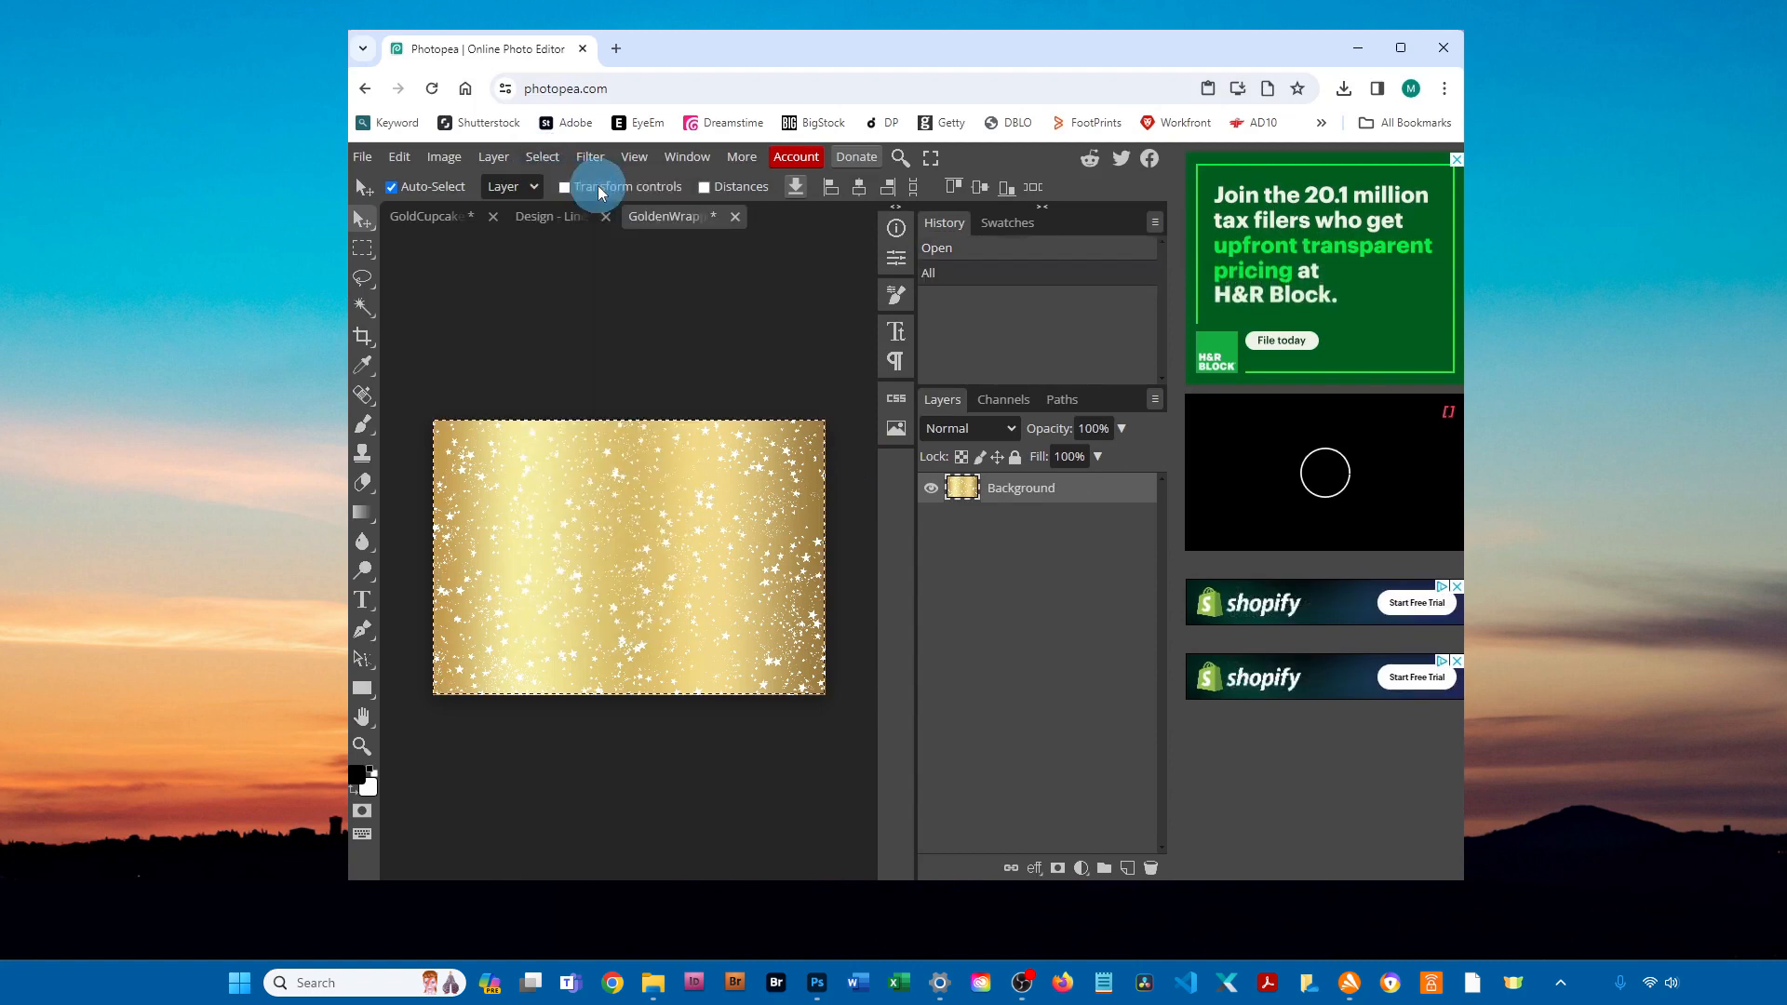
left_click(400, 160)
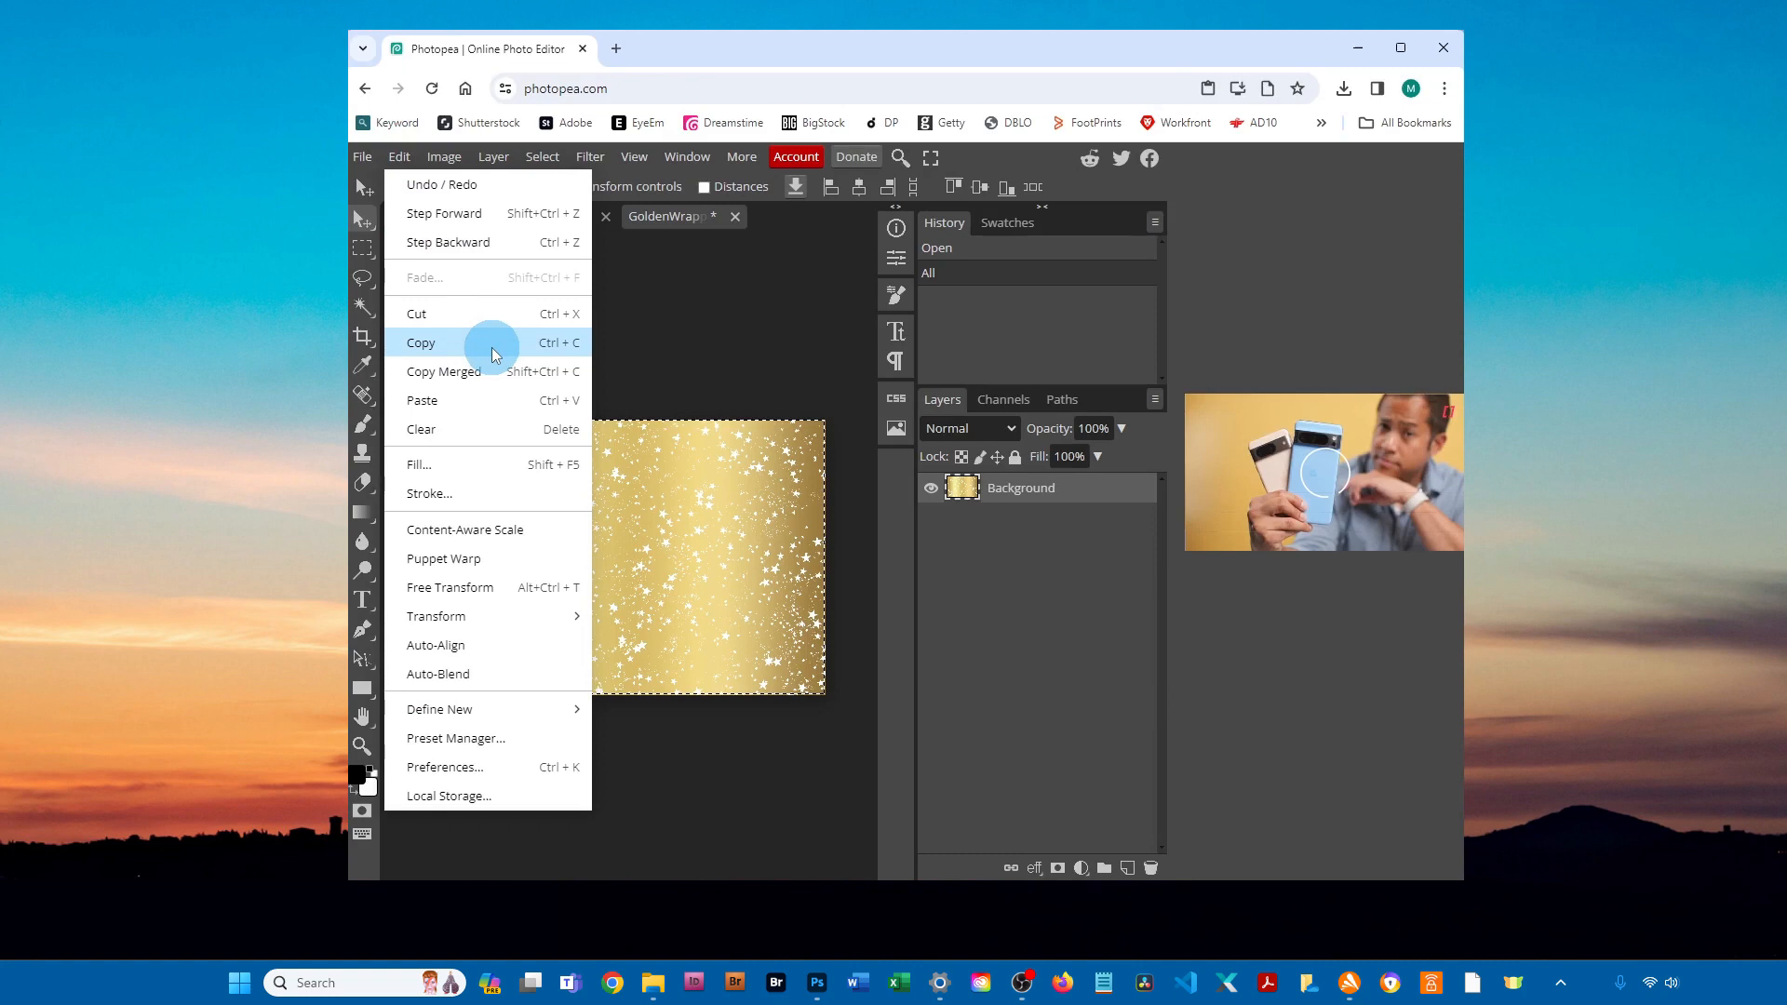
left_click(492, 348)
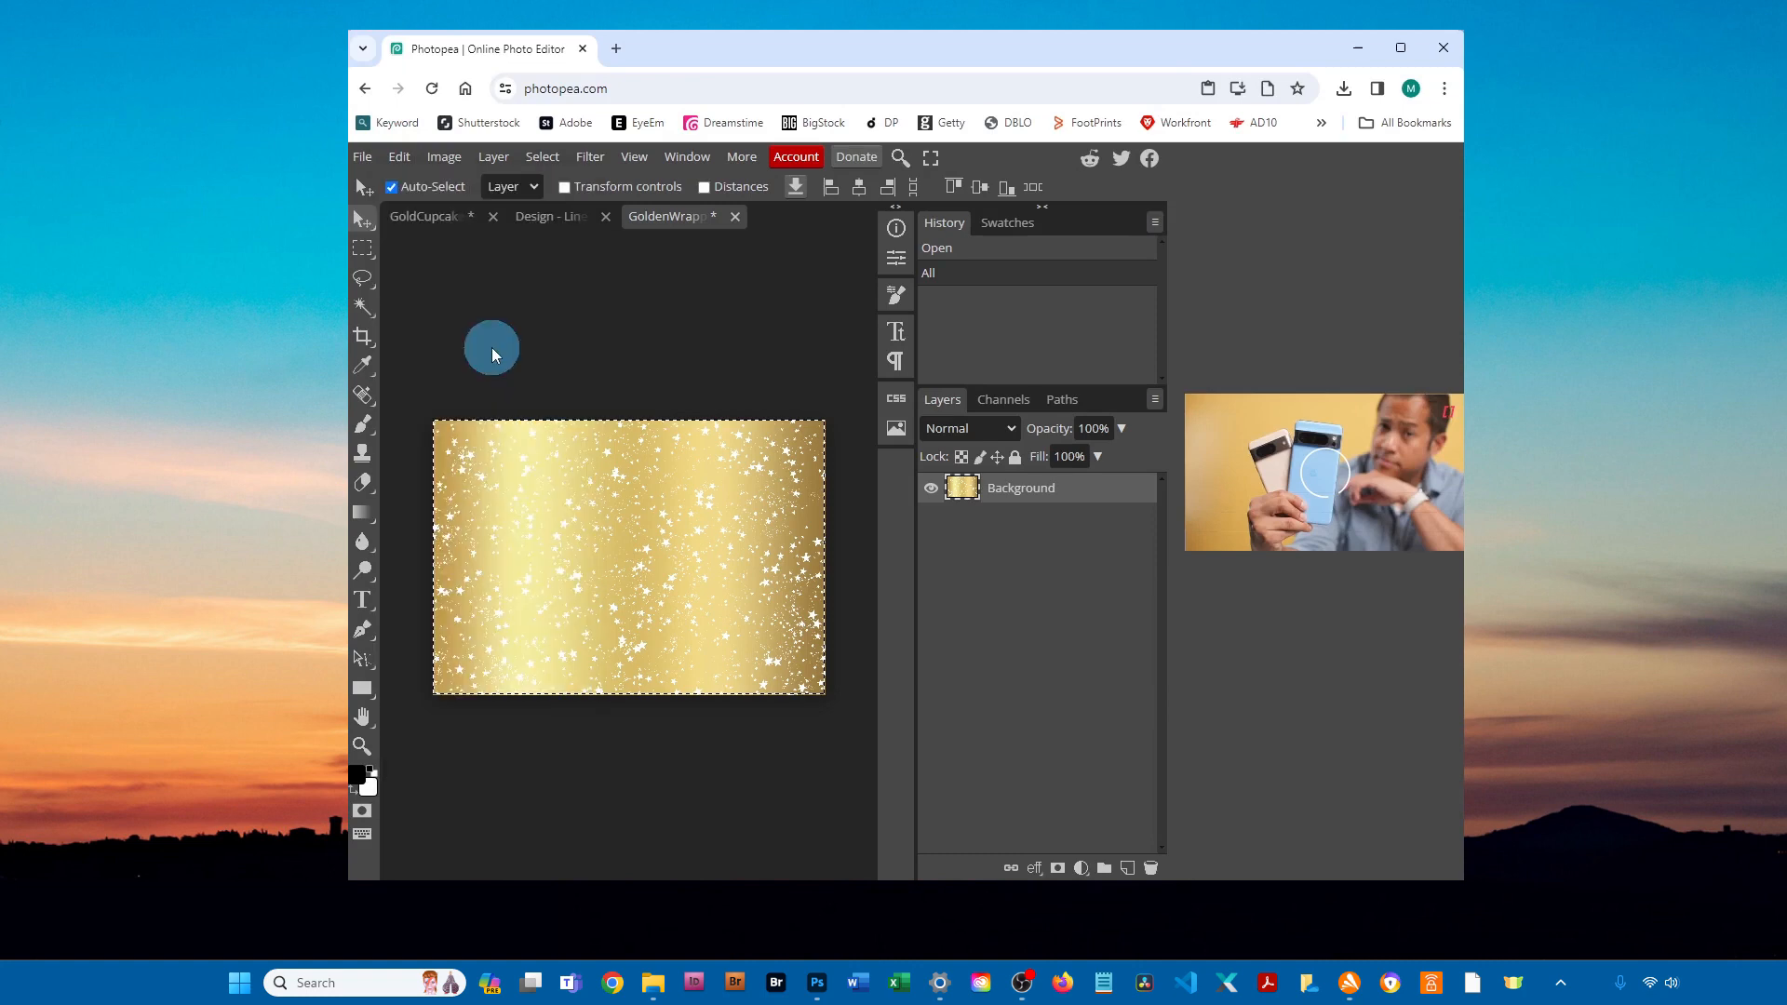
left_click(562, 220)
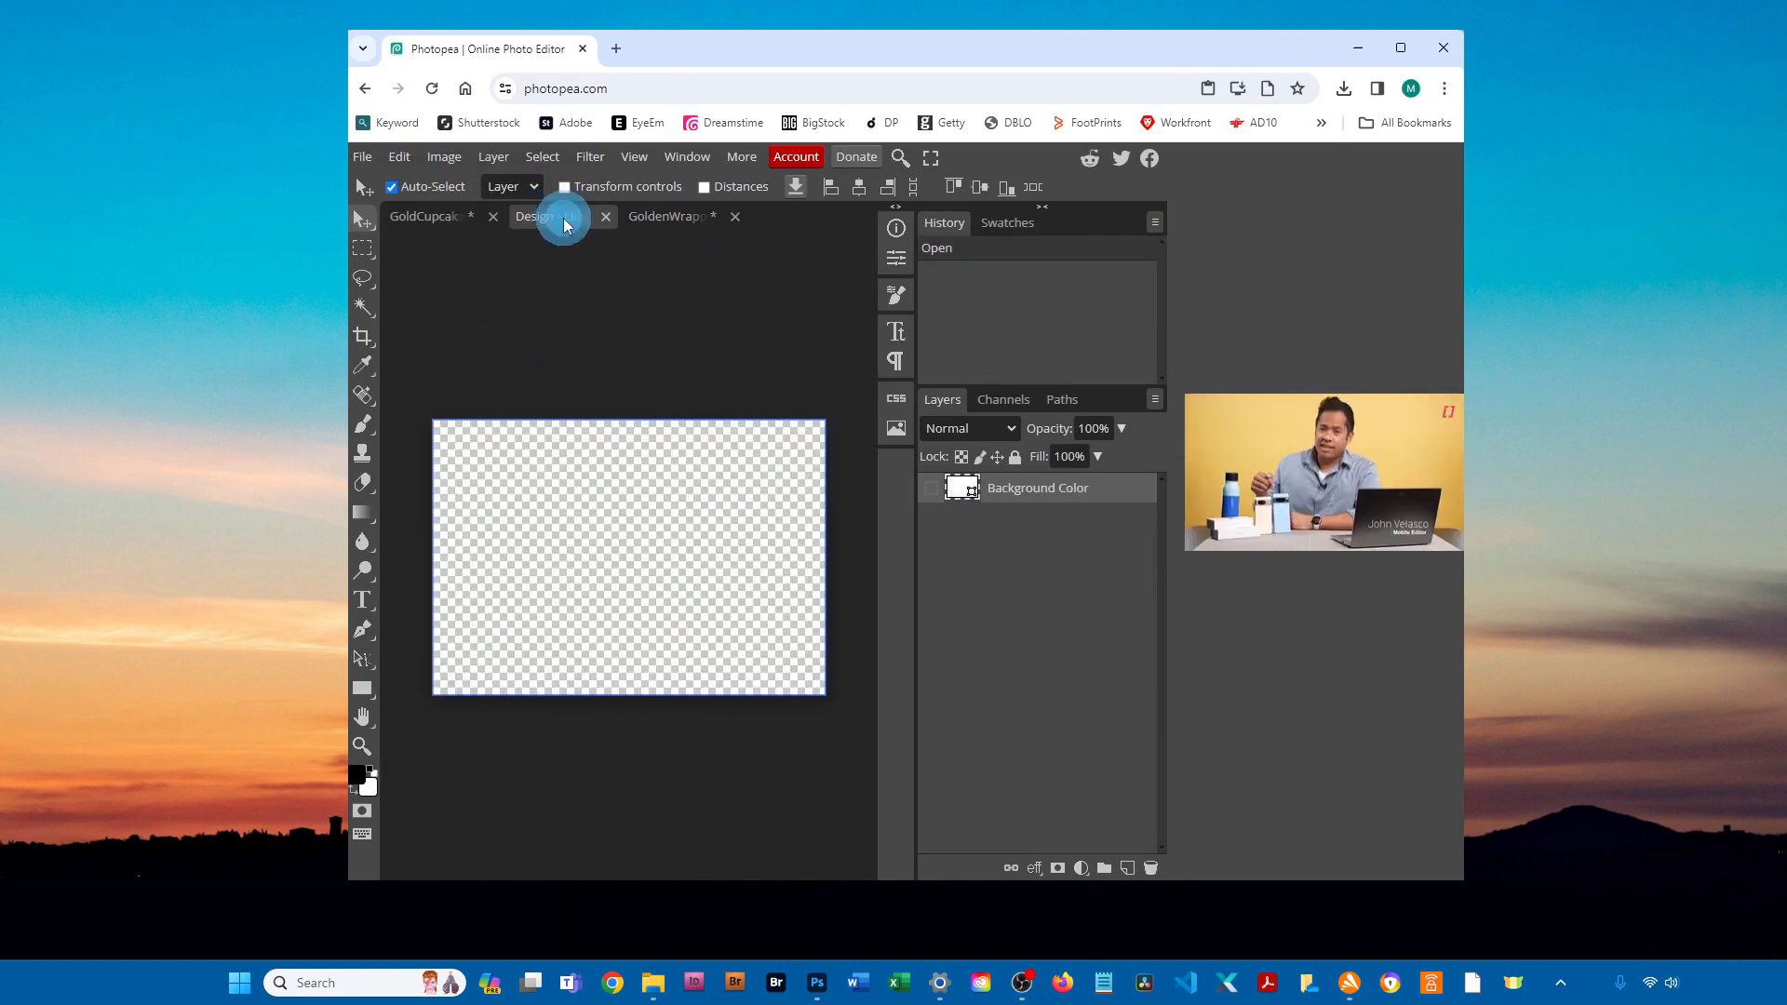
left_click(402, 158)
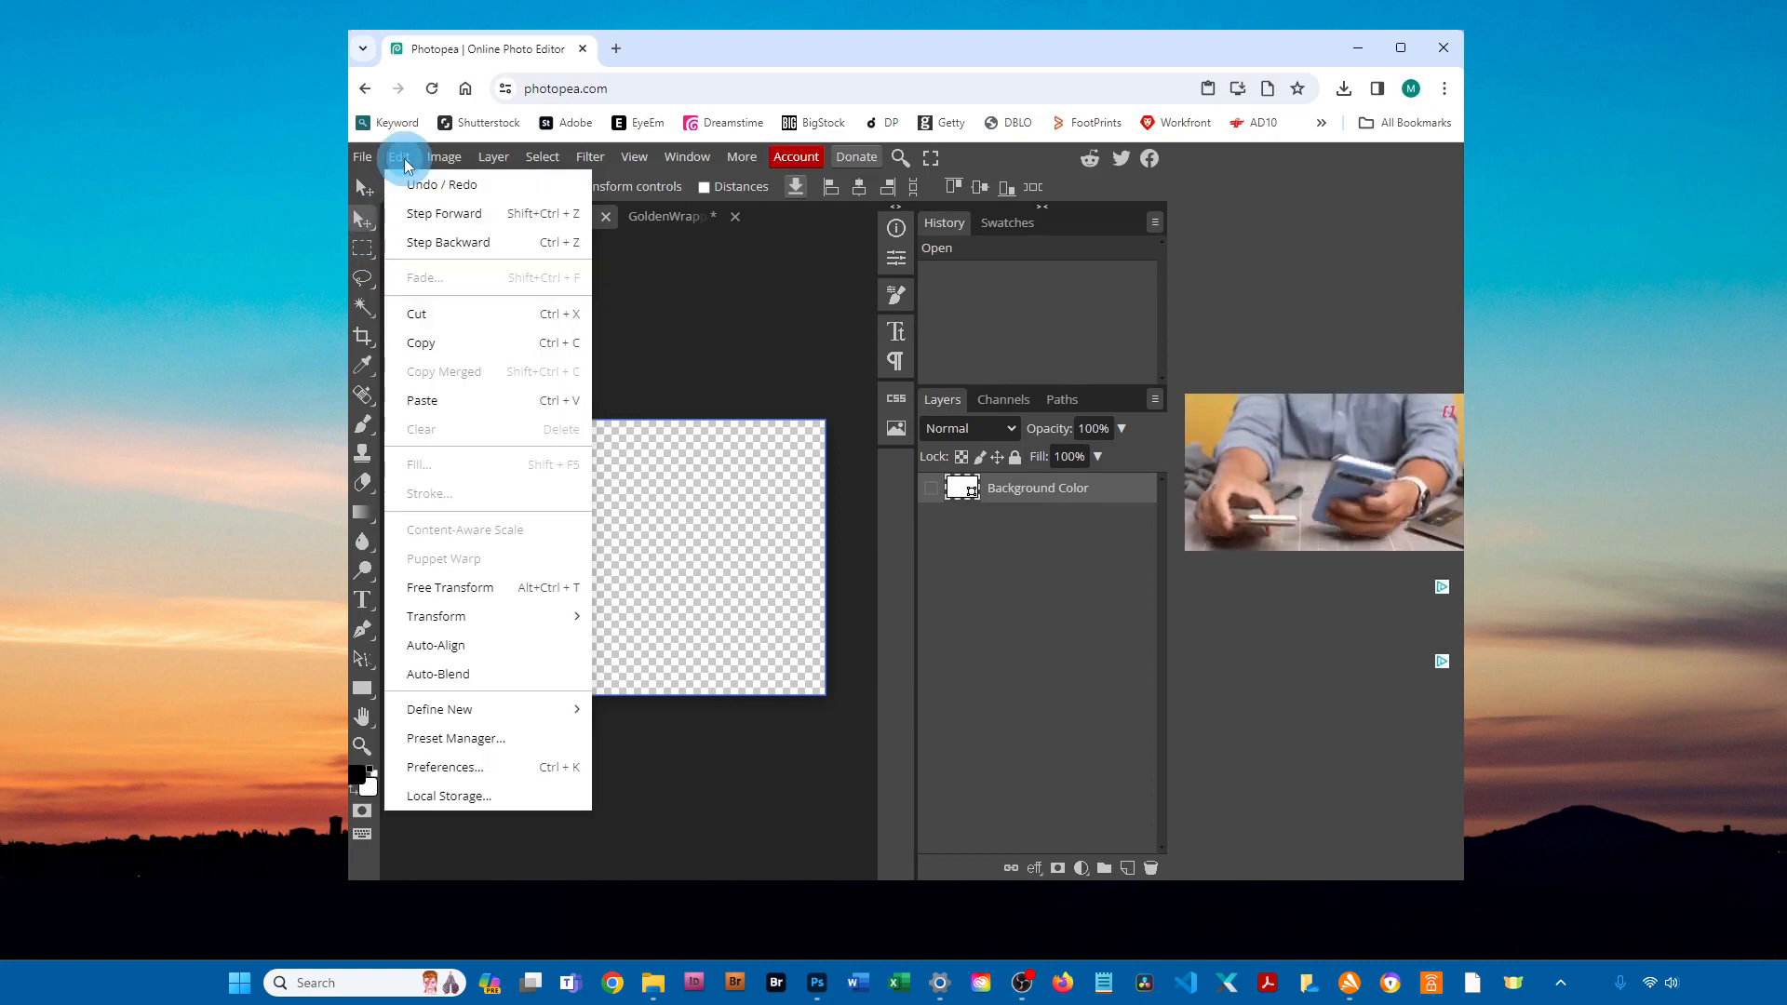
left_click(459, 405)
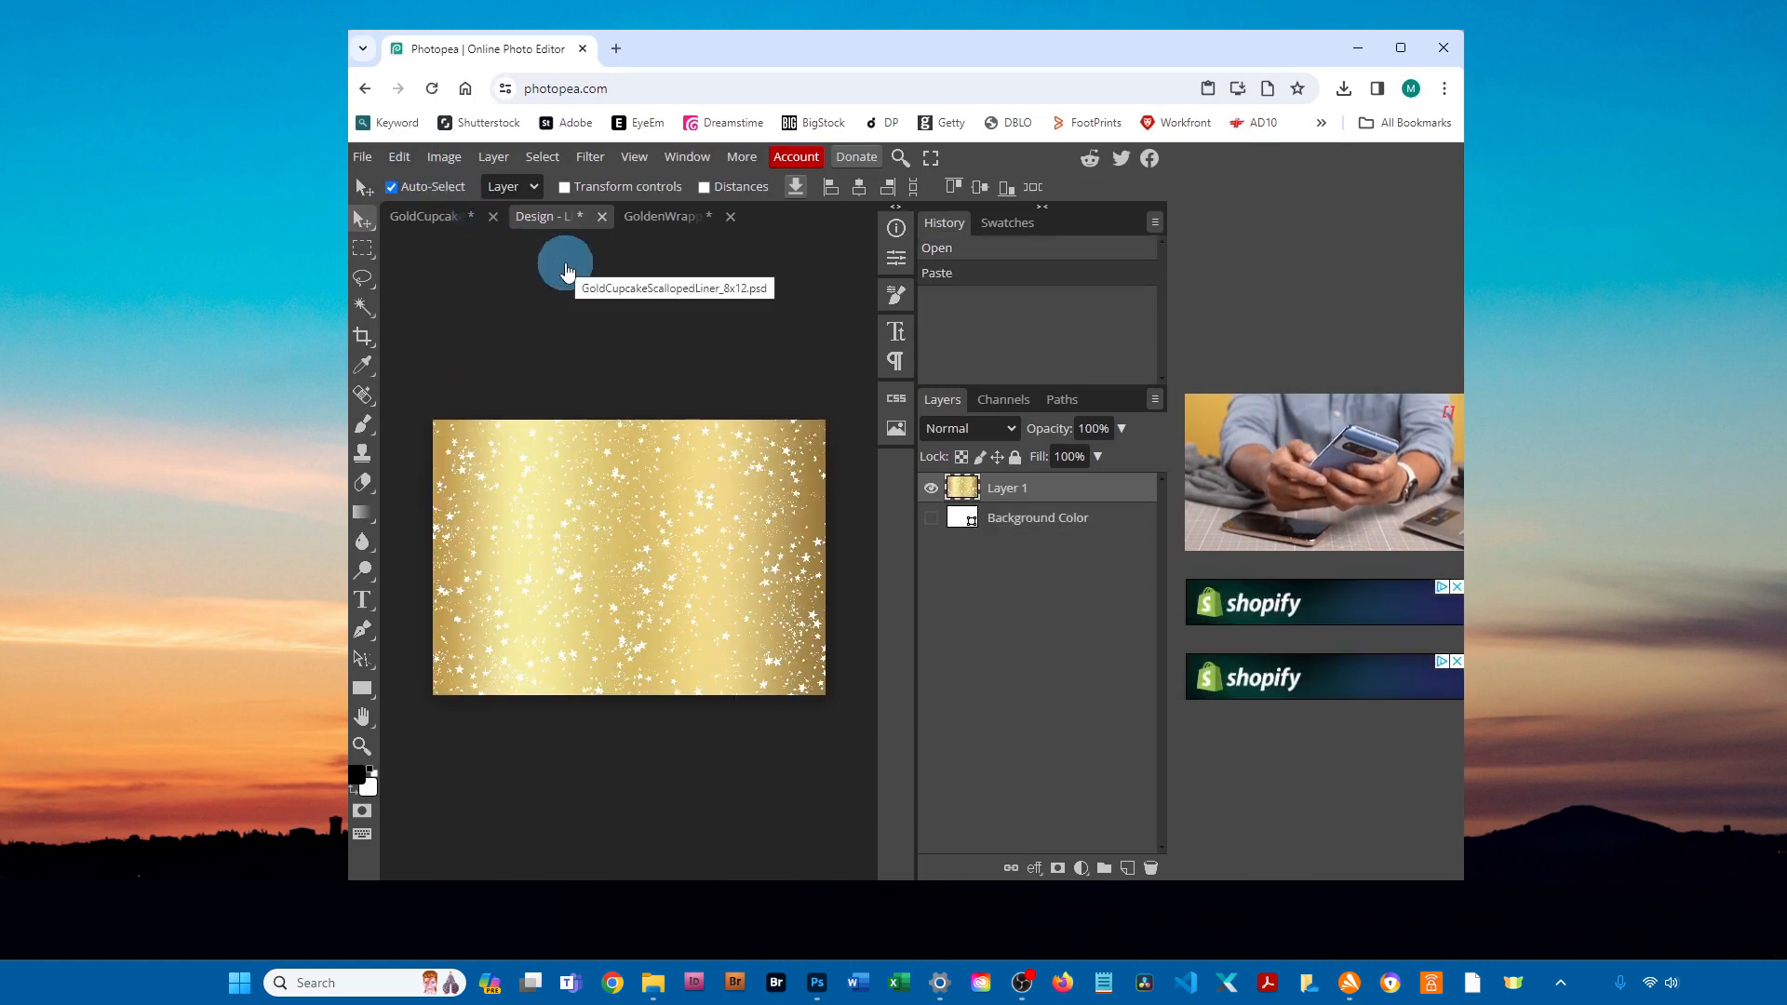
- Save the Design - Liner Front smart object, then close it and the GoldenWrapperDesign document, discarding the latter's unsaved changes
left_click(362, 160)
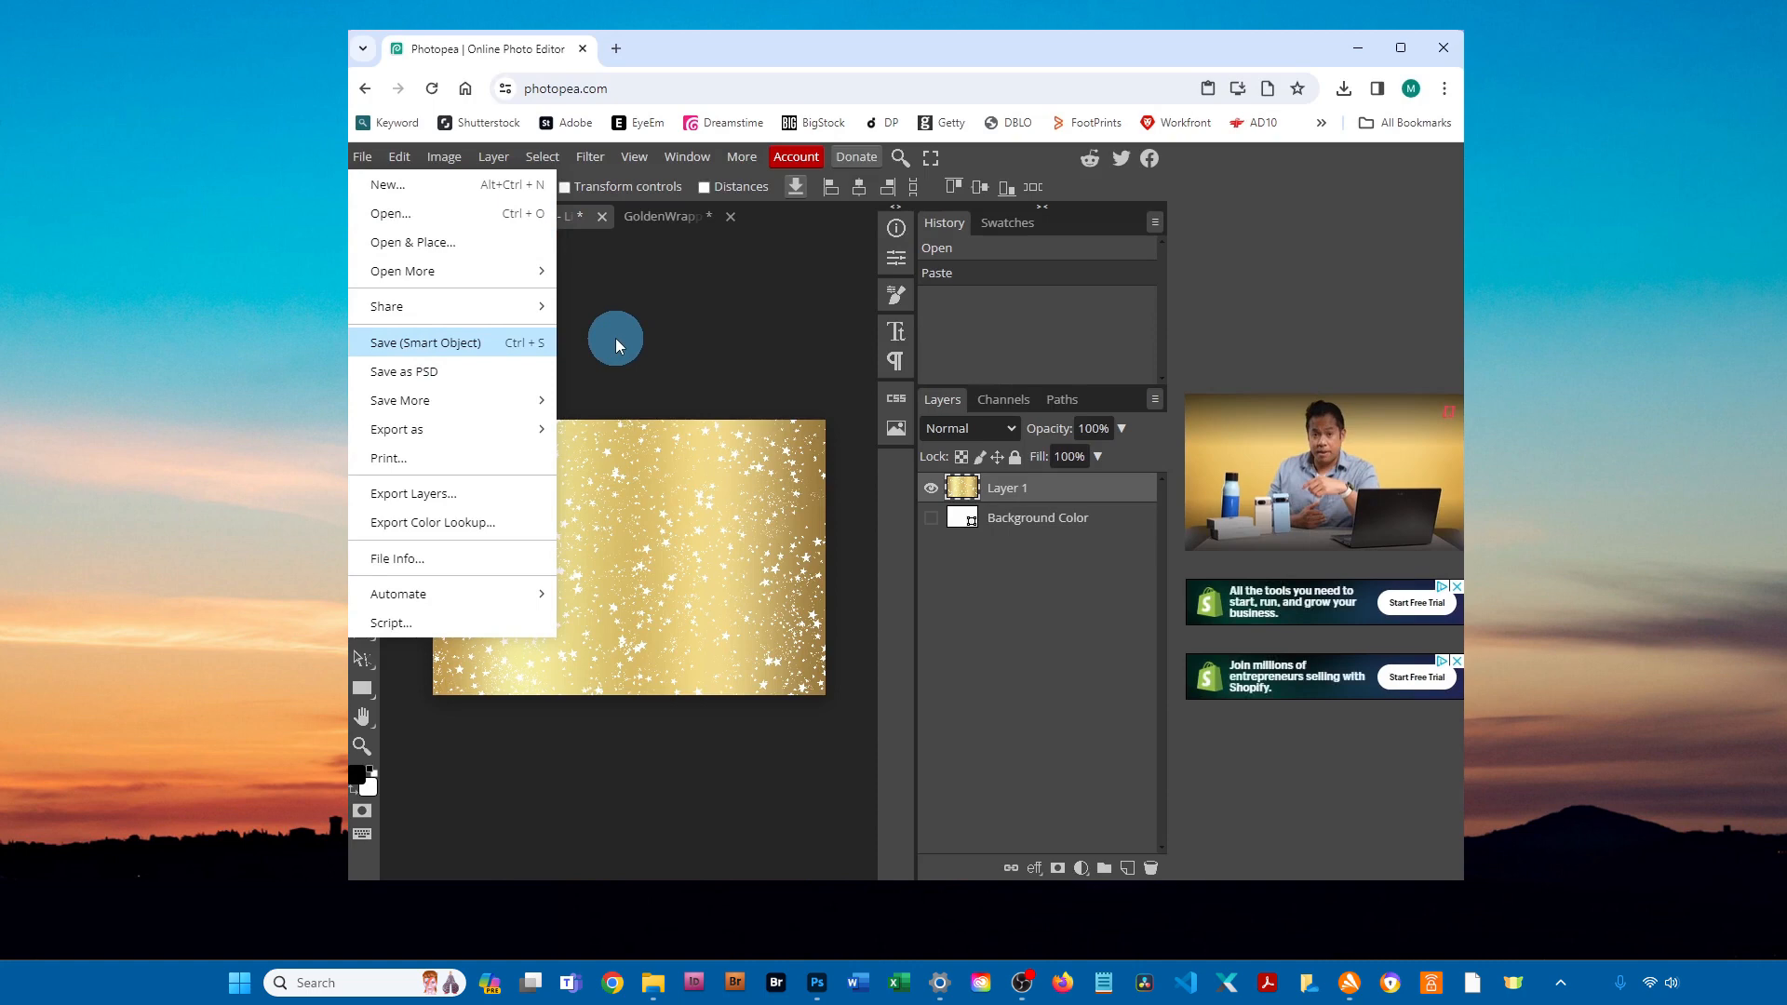
left_click(484, 344)
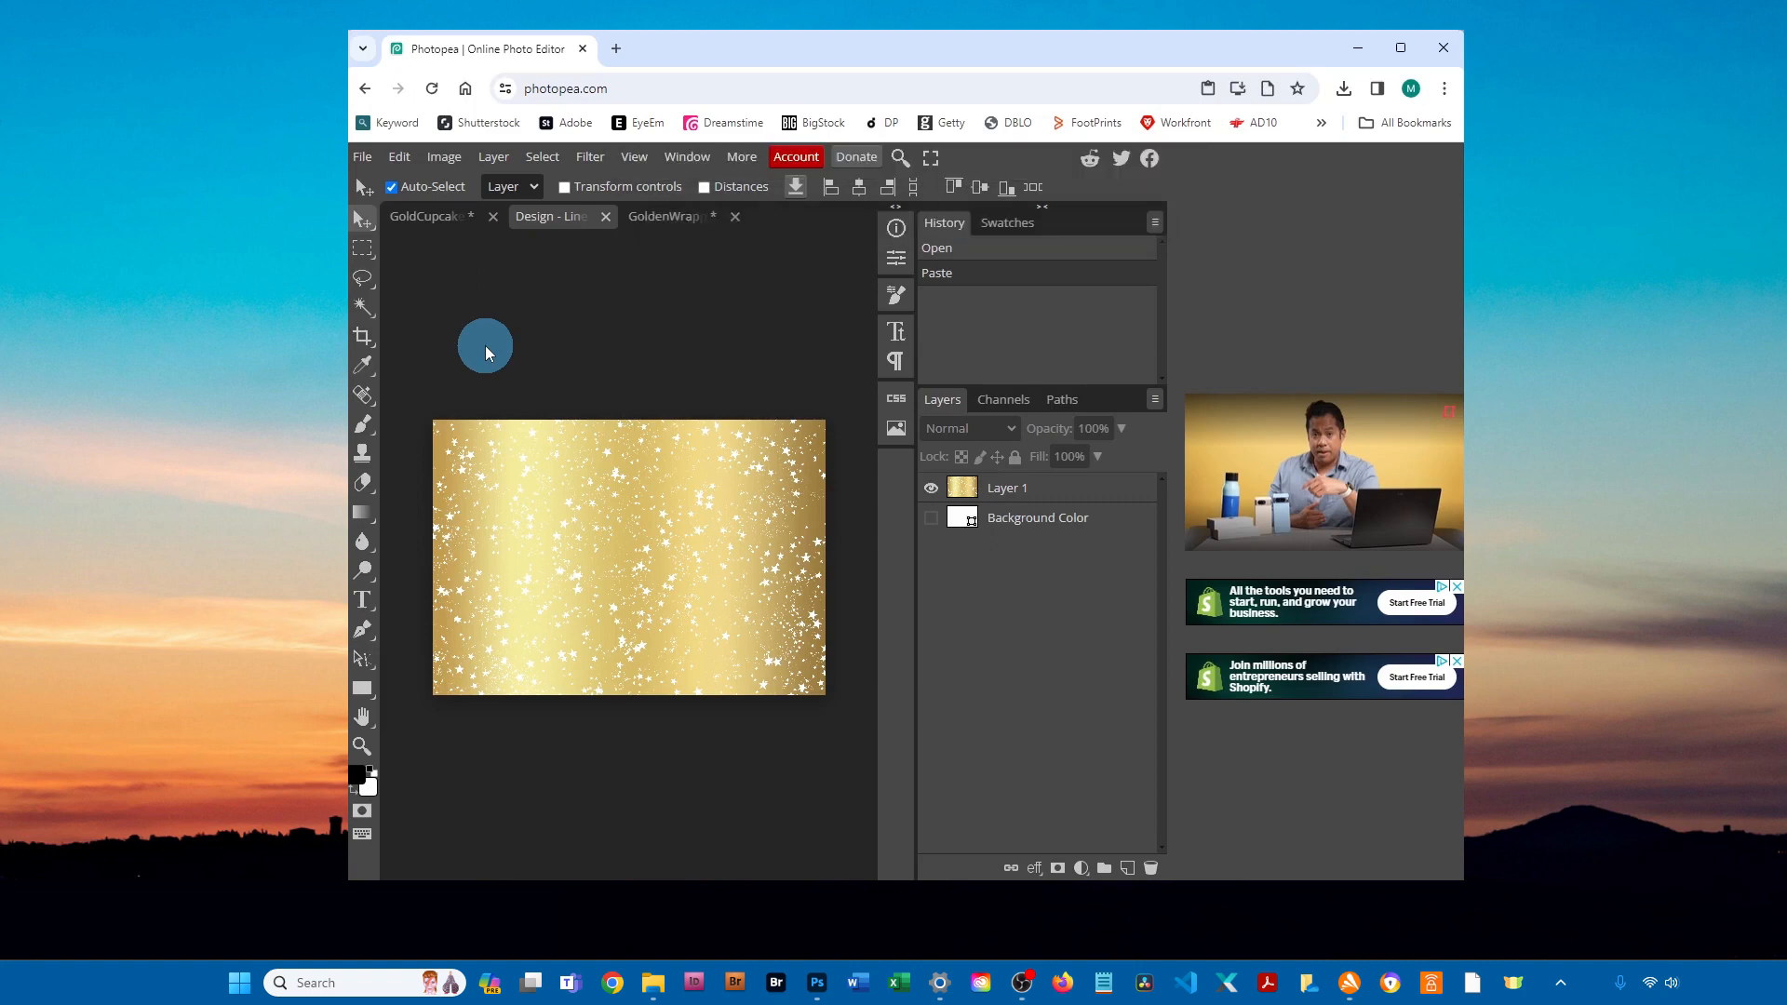
left_click(605, 221)
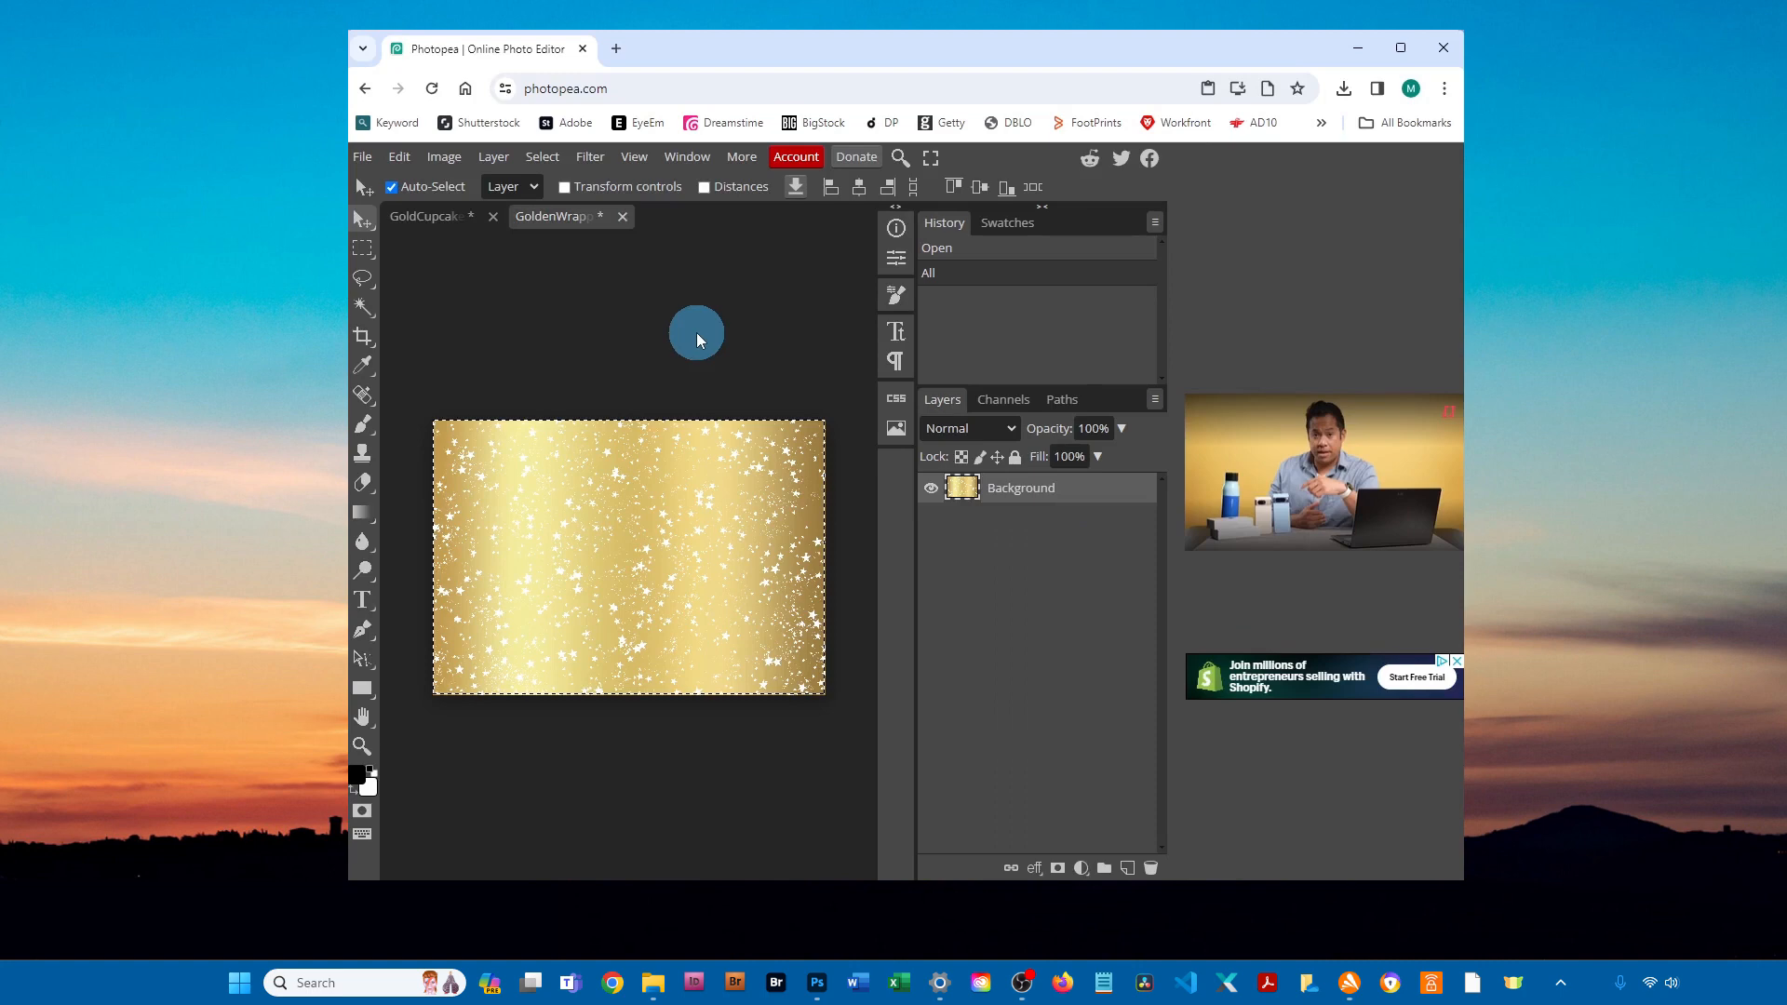
left_click(623, 222)
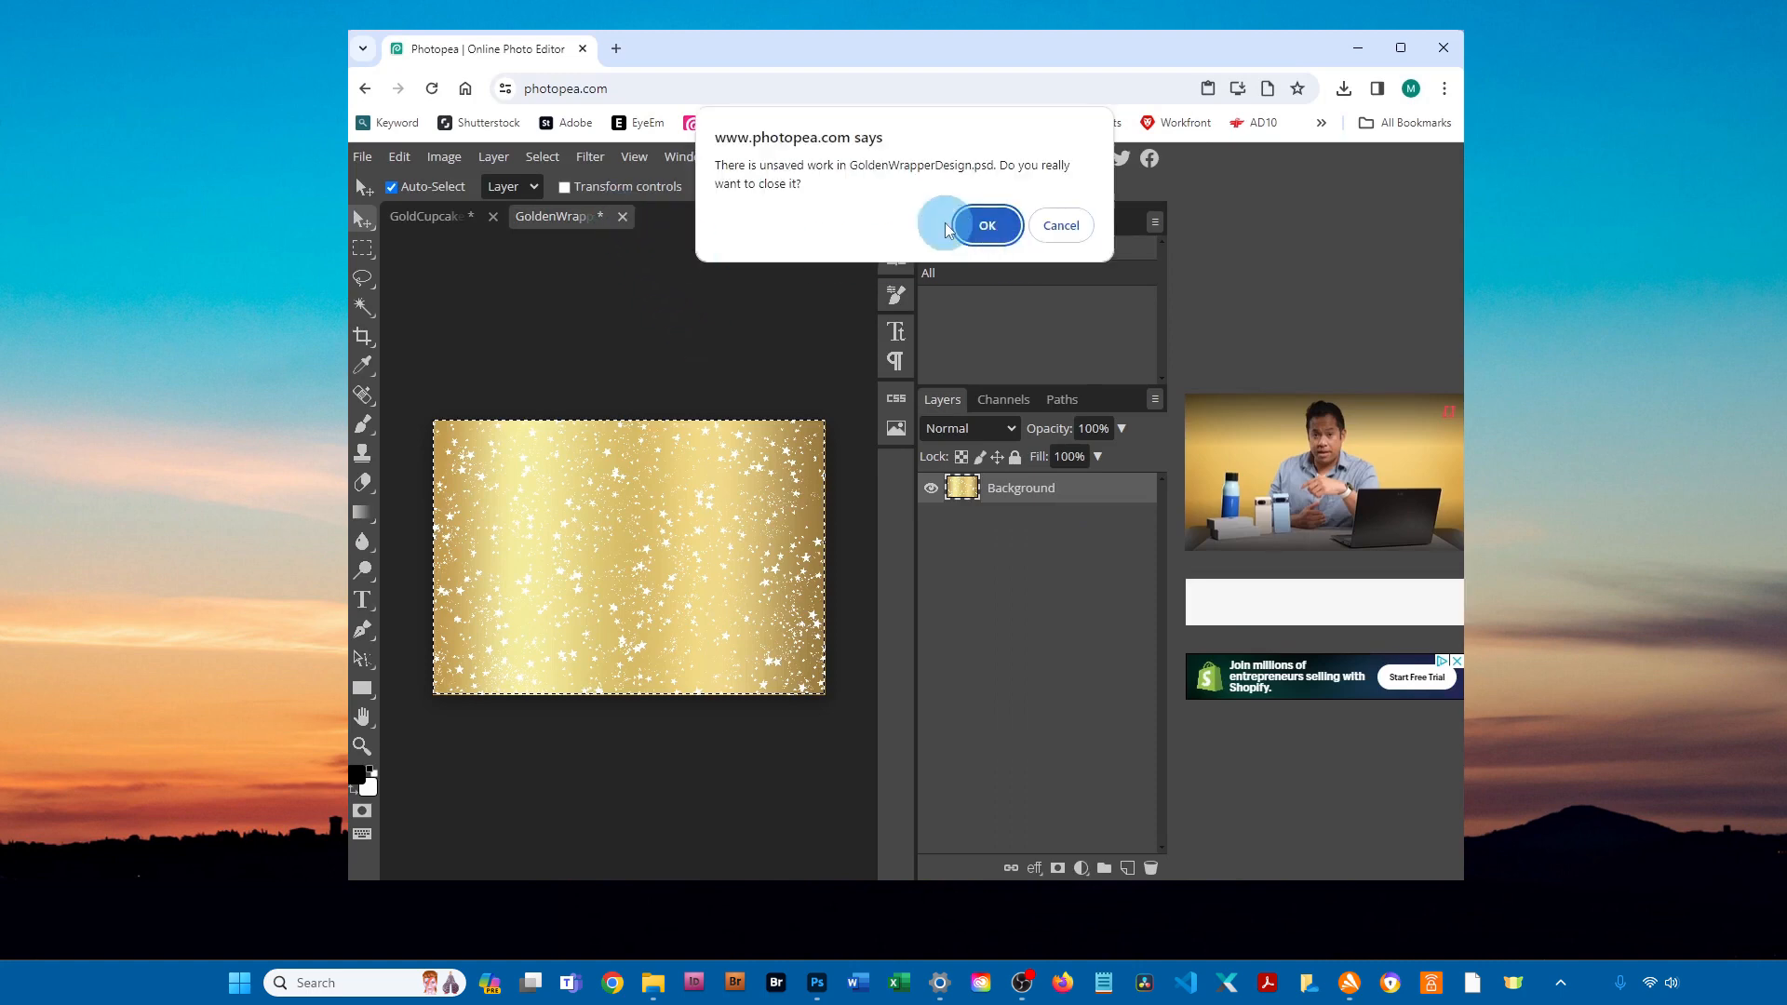
left_click(988, 227)
left_click(731, 320)
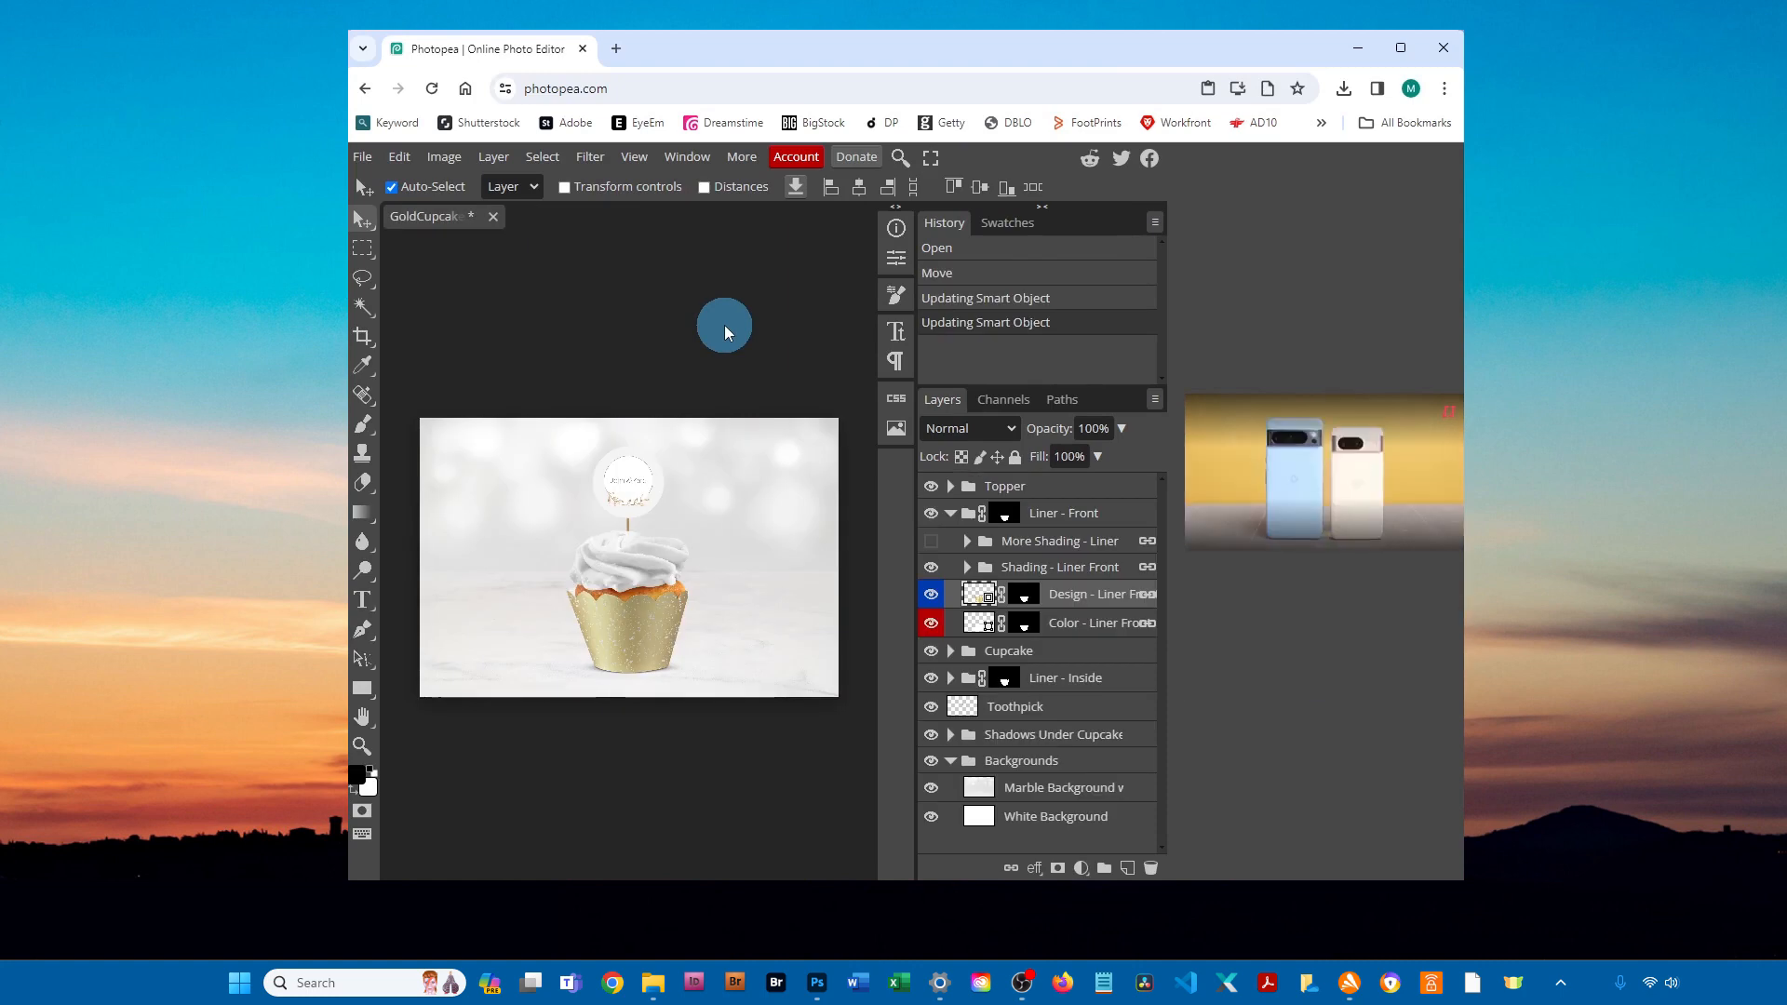
- Collapse the Liner - Front group and expand the Cupcake group, its nested Cupcake group and the Frosting group
left_click(950, 513)
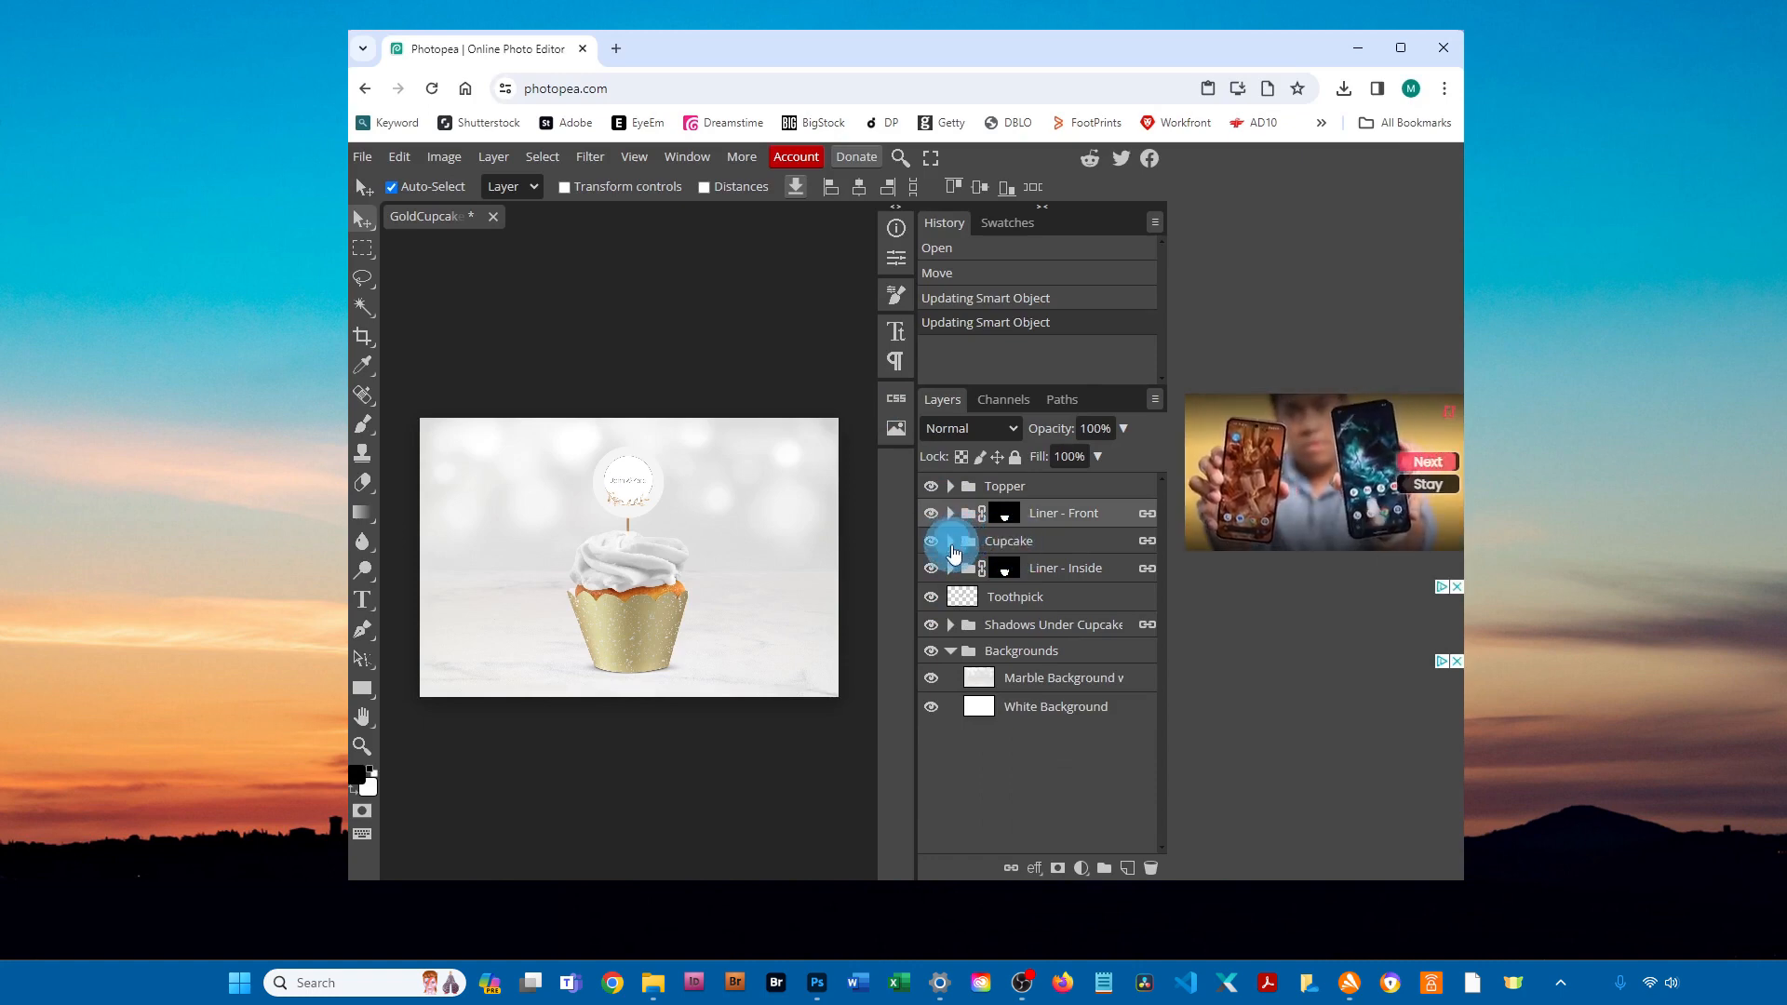
left_click(951, 543)
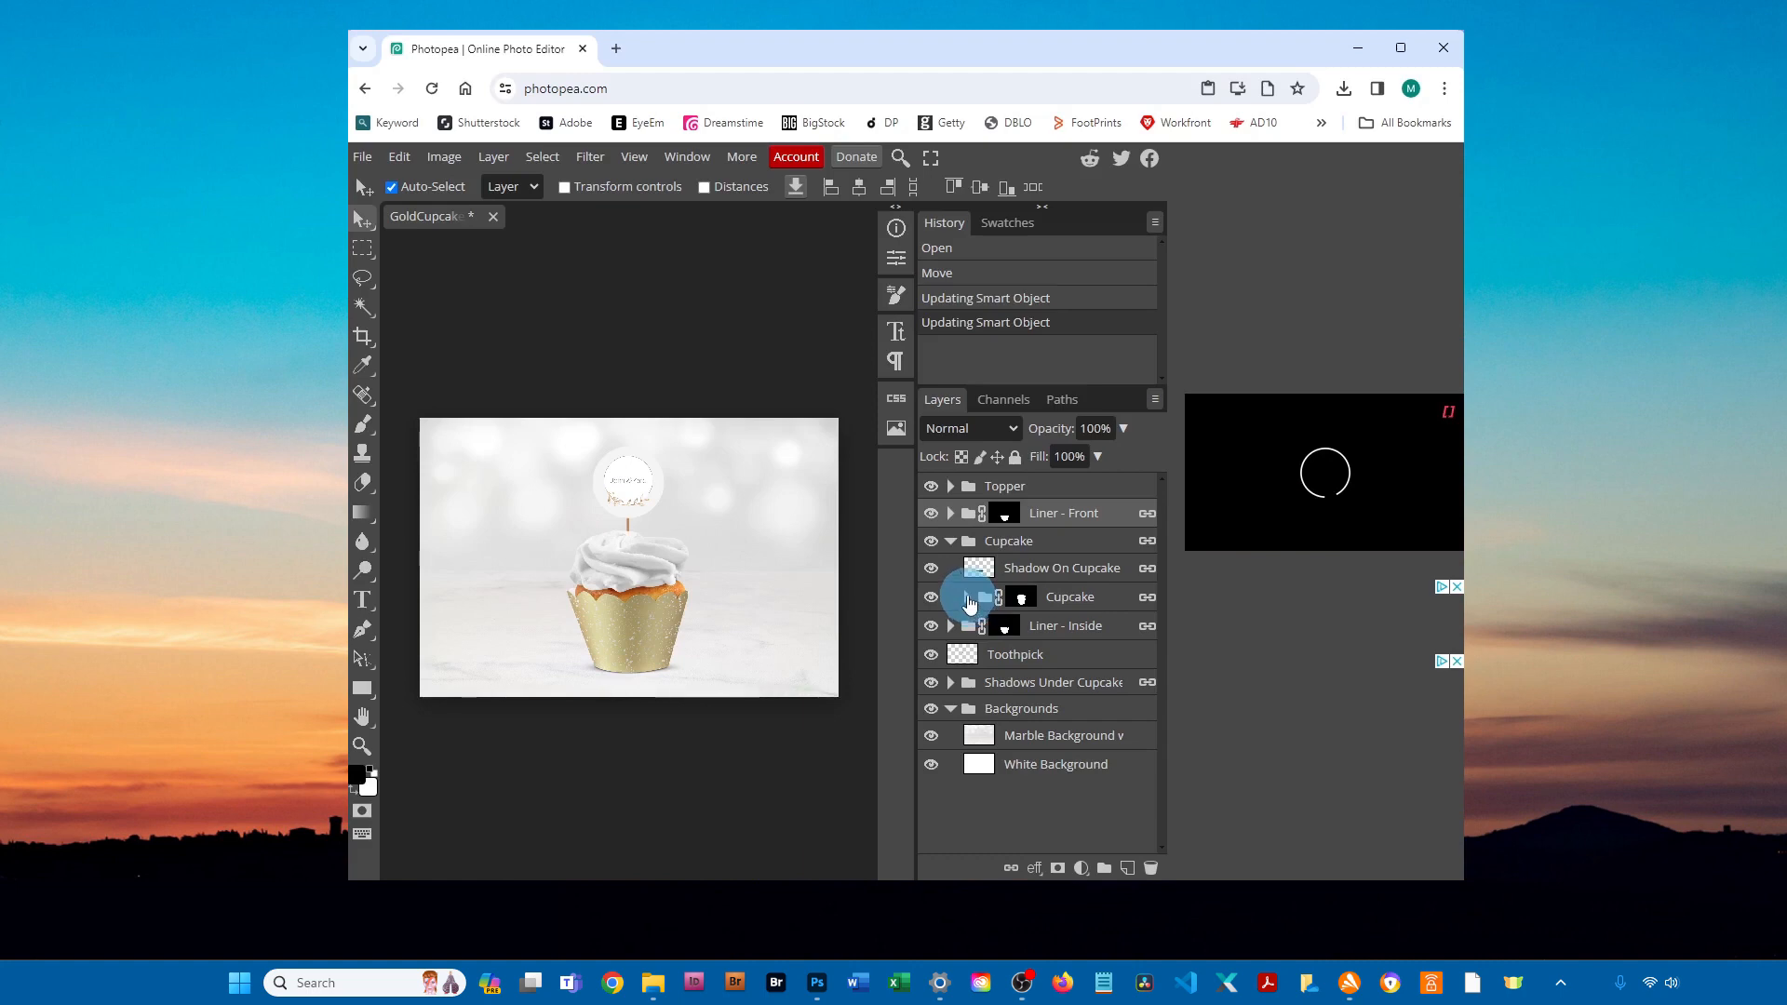
left_click(969, 601)
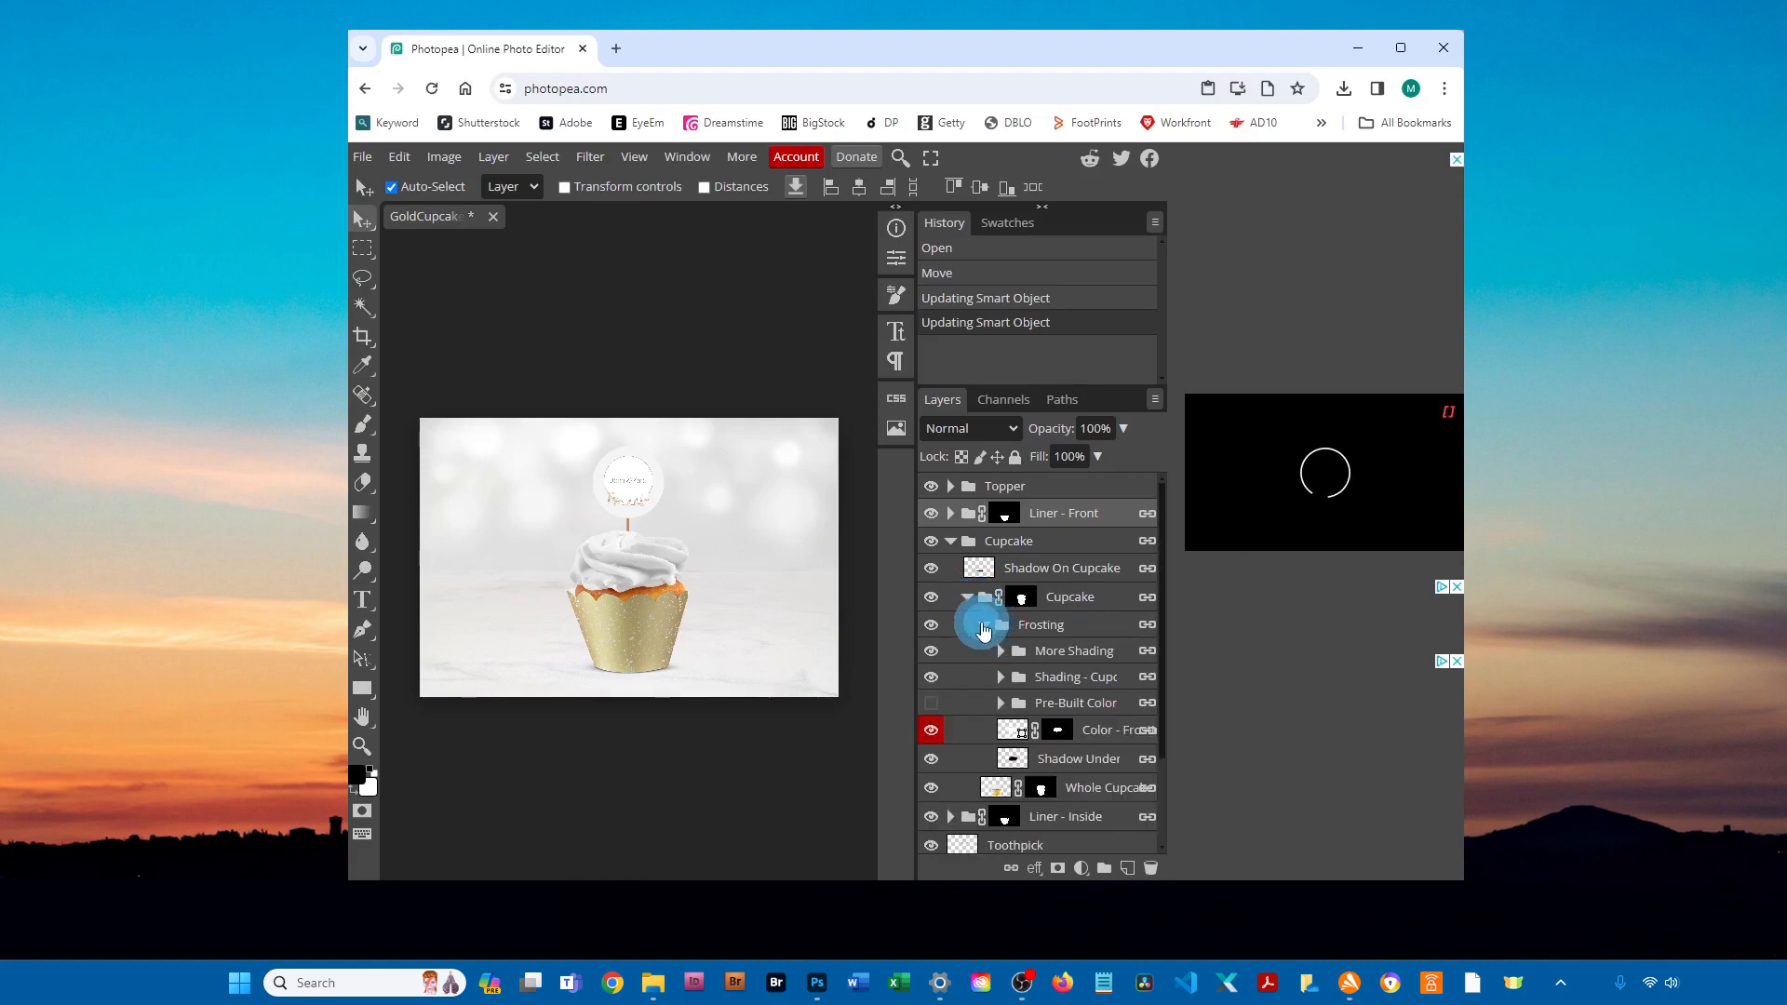
left_click(982, 626)
left_click(984, 626)
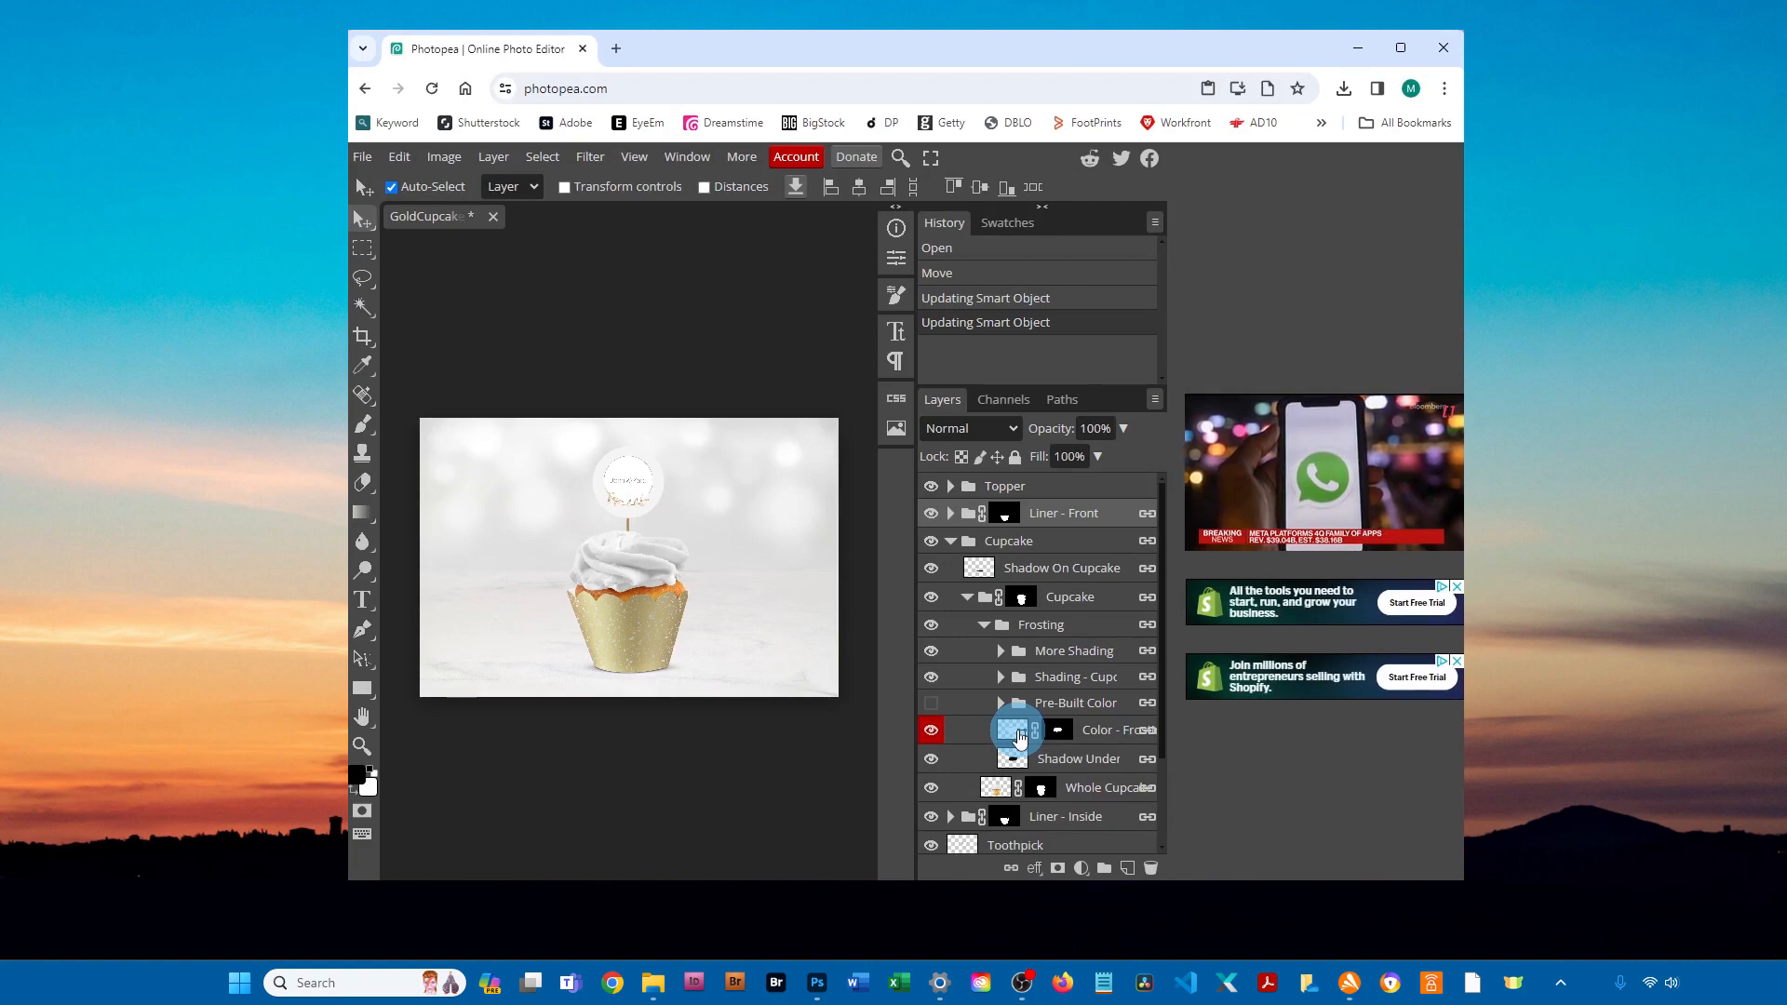
- Change the color fill layer in the Frosting group to a light blue, then collapse the Frosting and outer Cupcake groups
left_click(1021, 735)
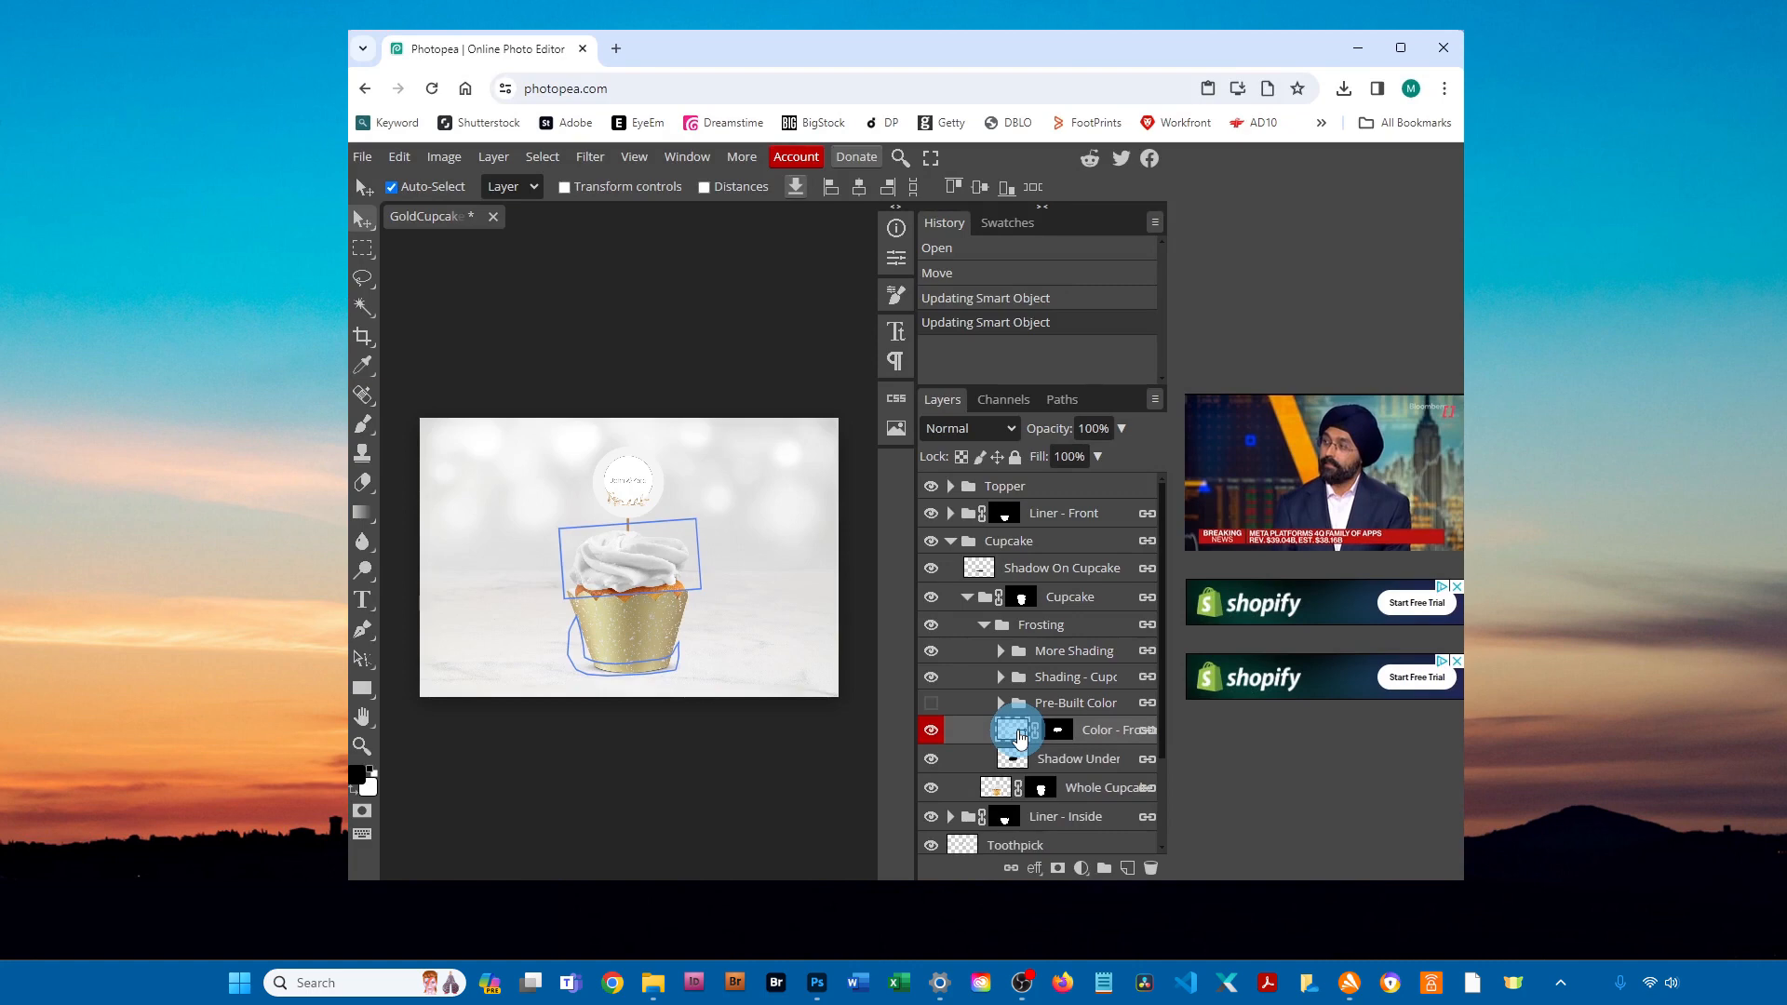
double_click(1020, 735)
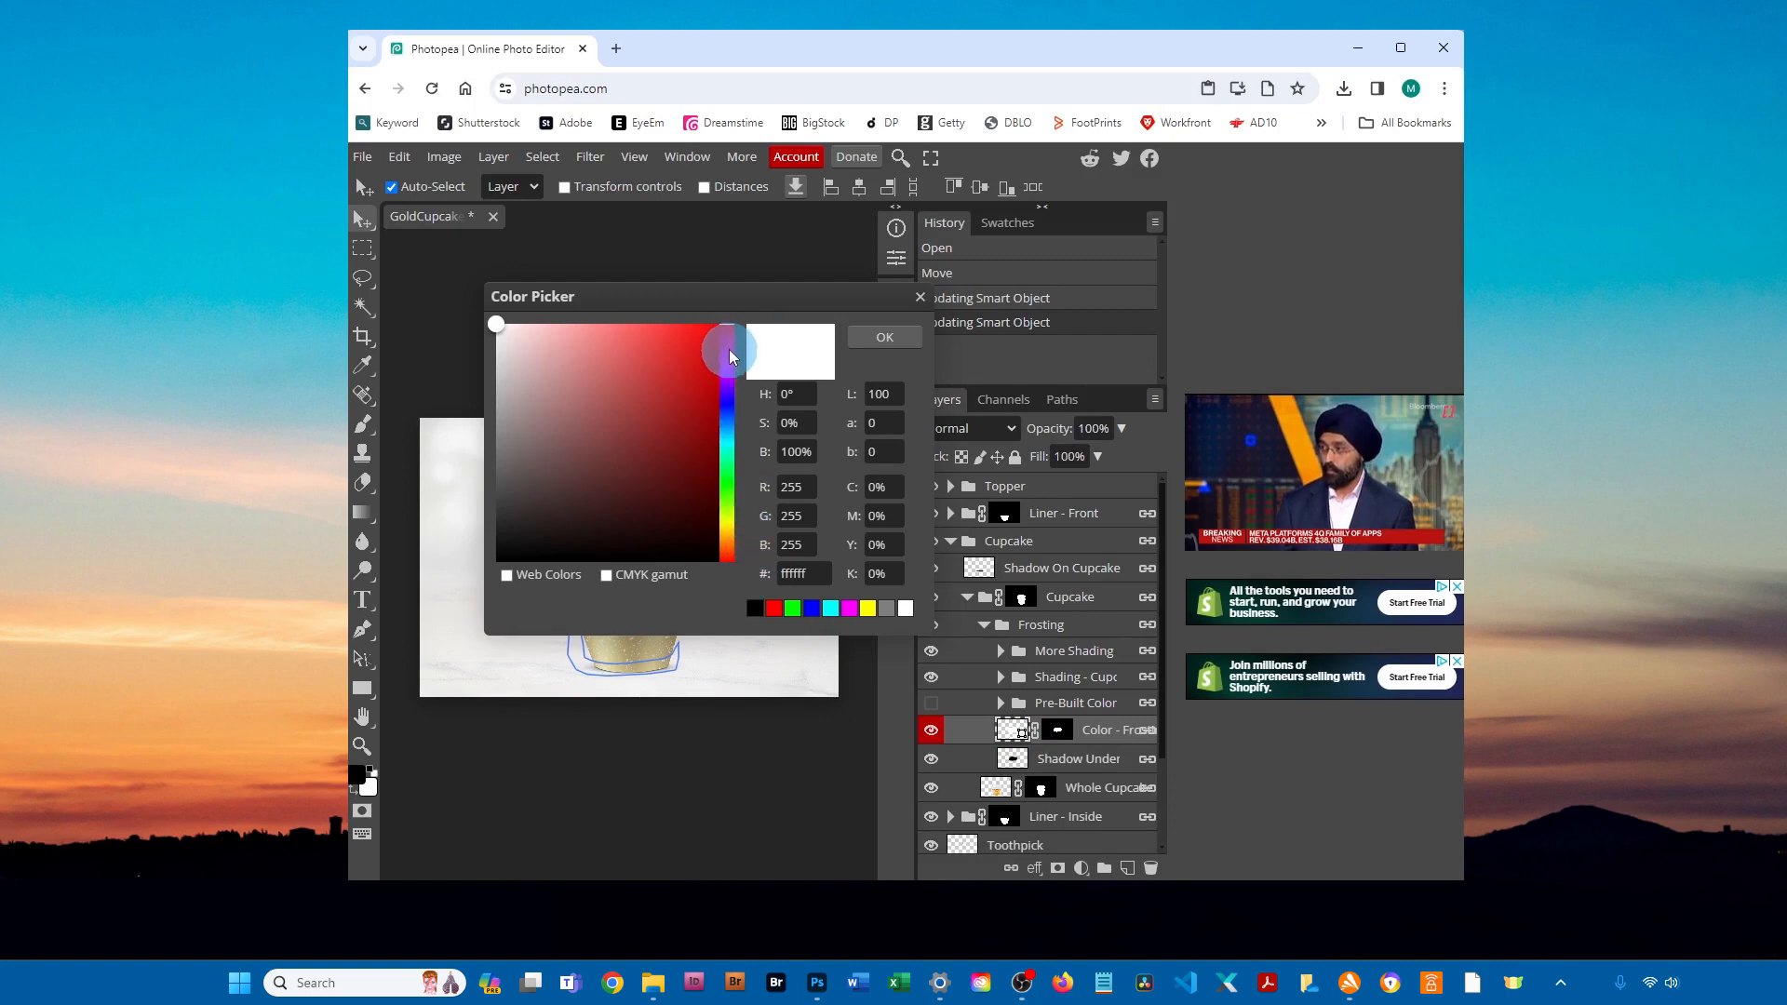
left_click(726, 434)
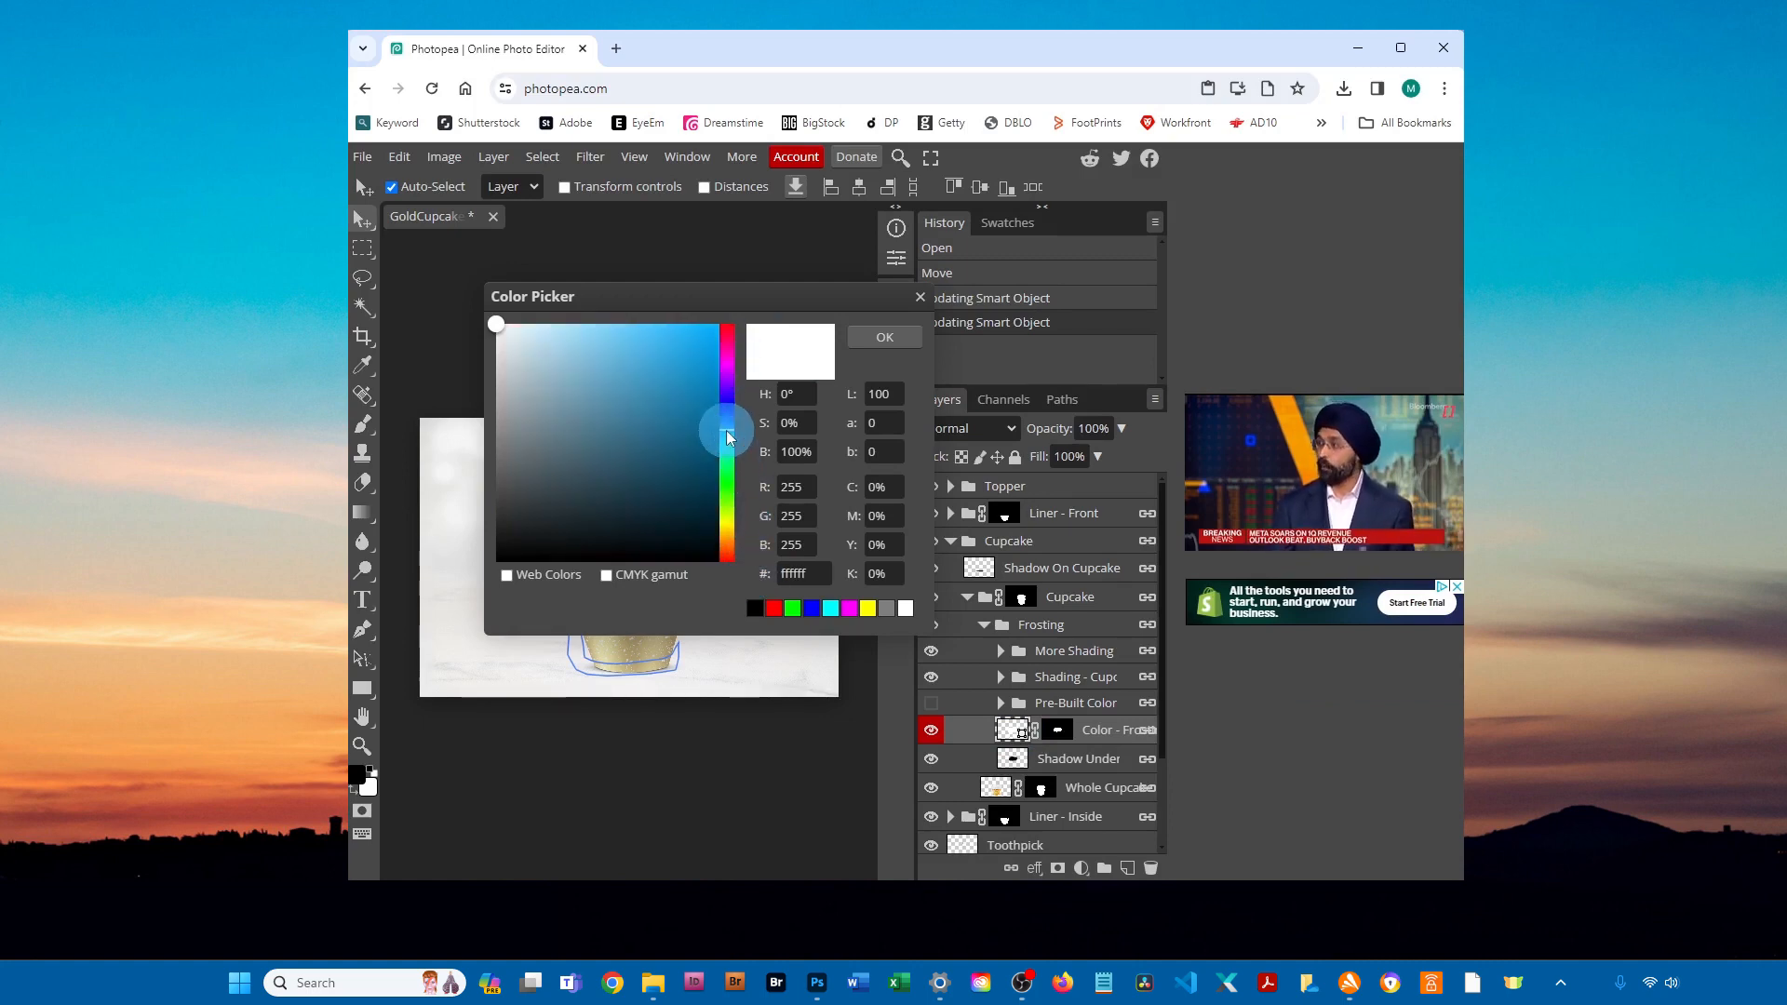
left_click(627, 352)
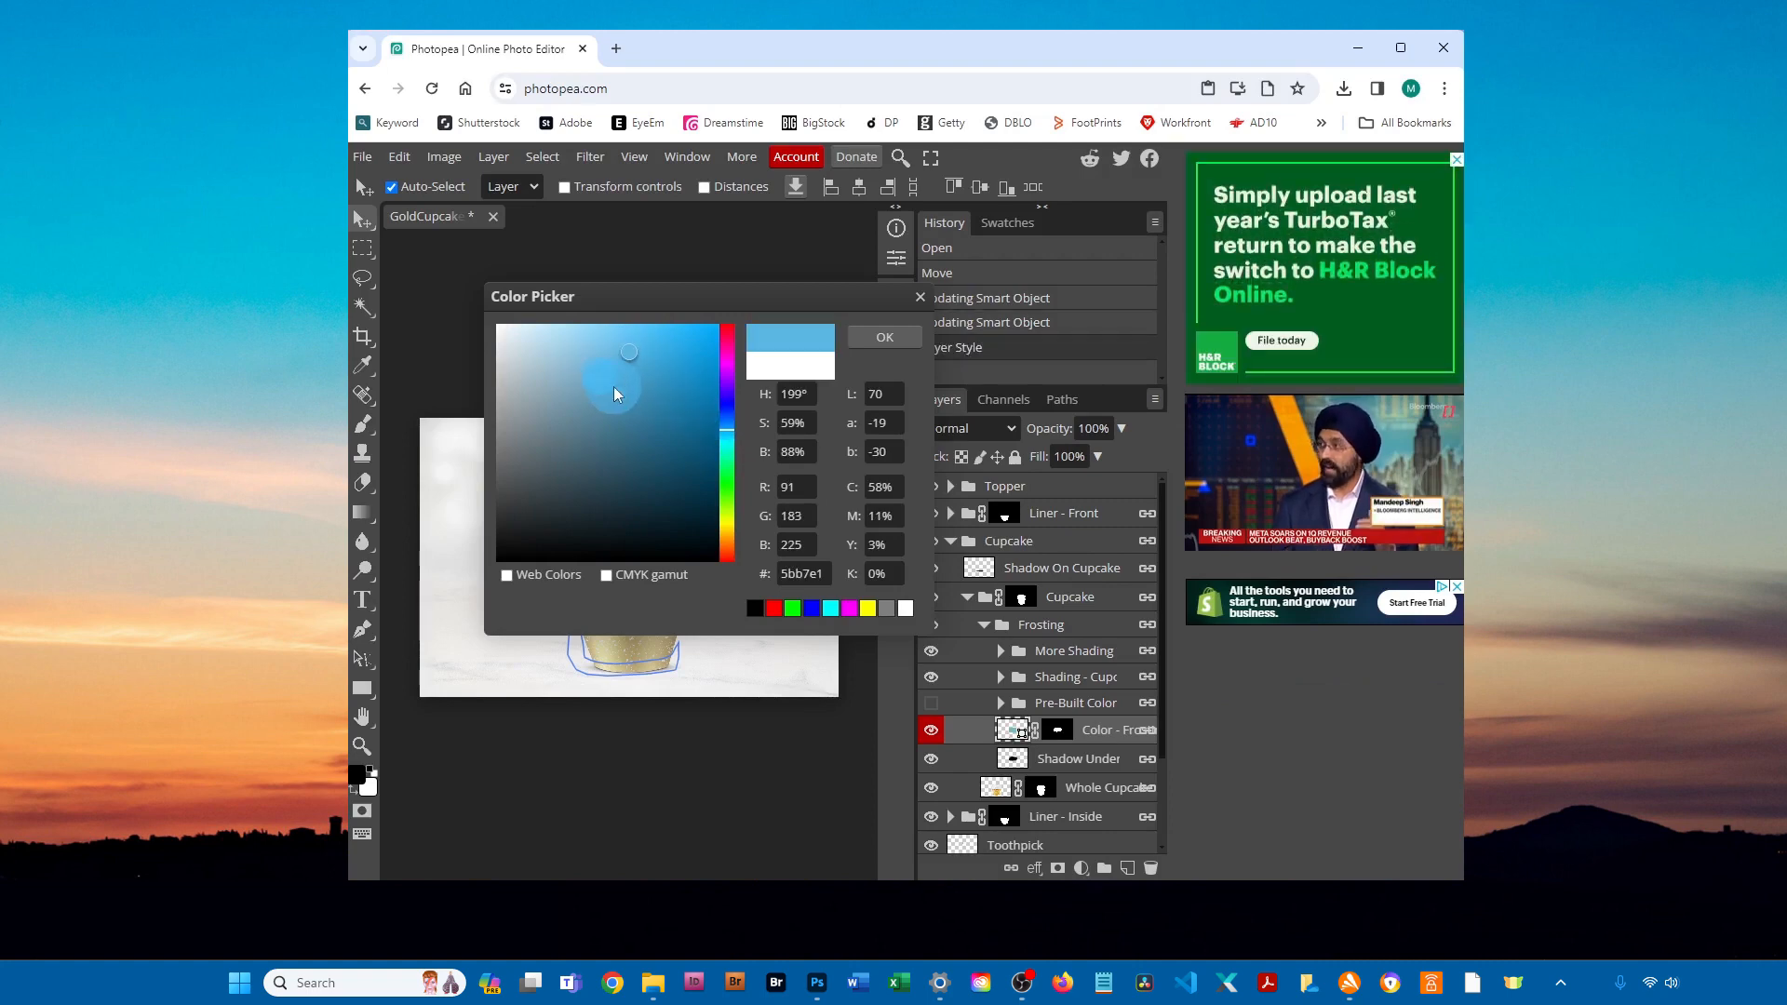
left_click(622, 372)
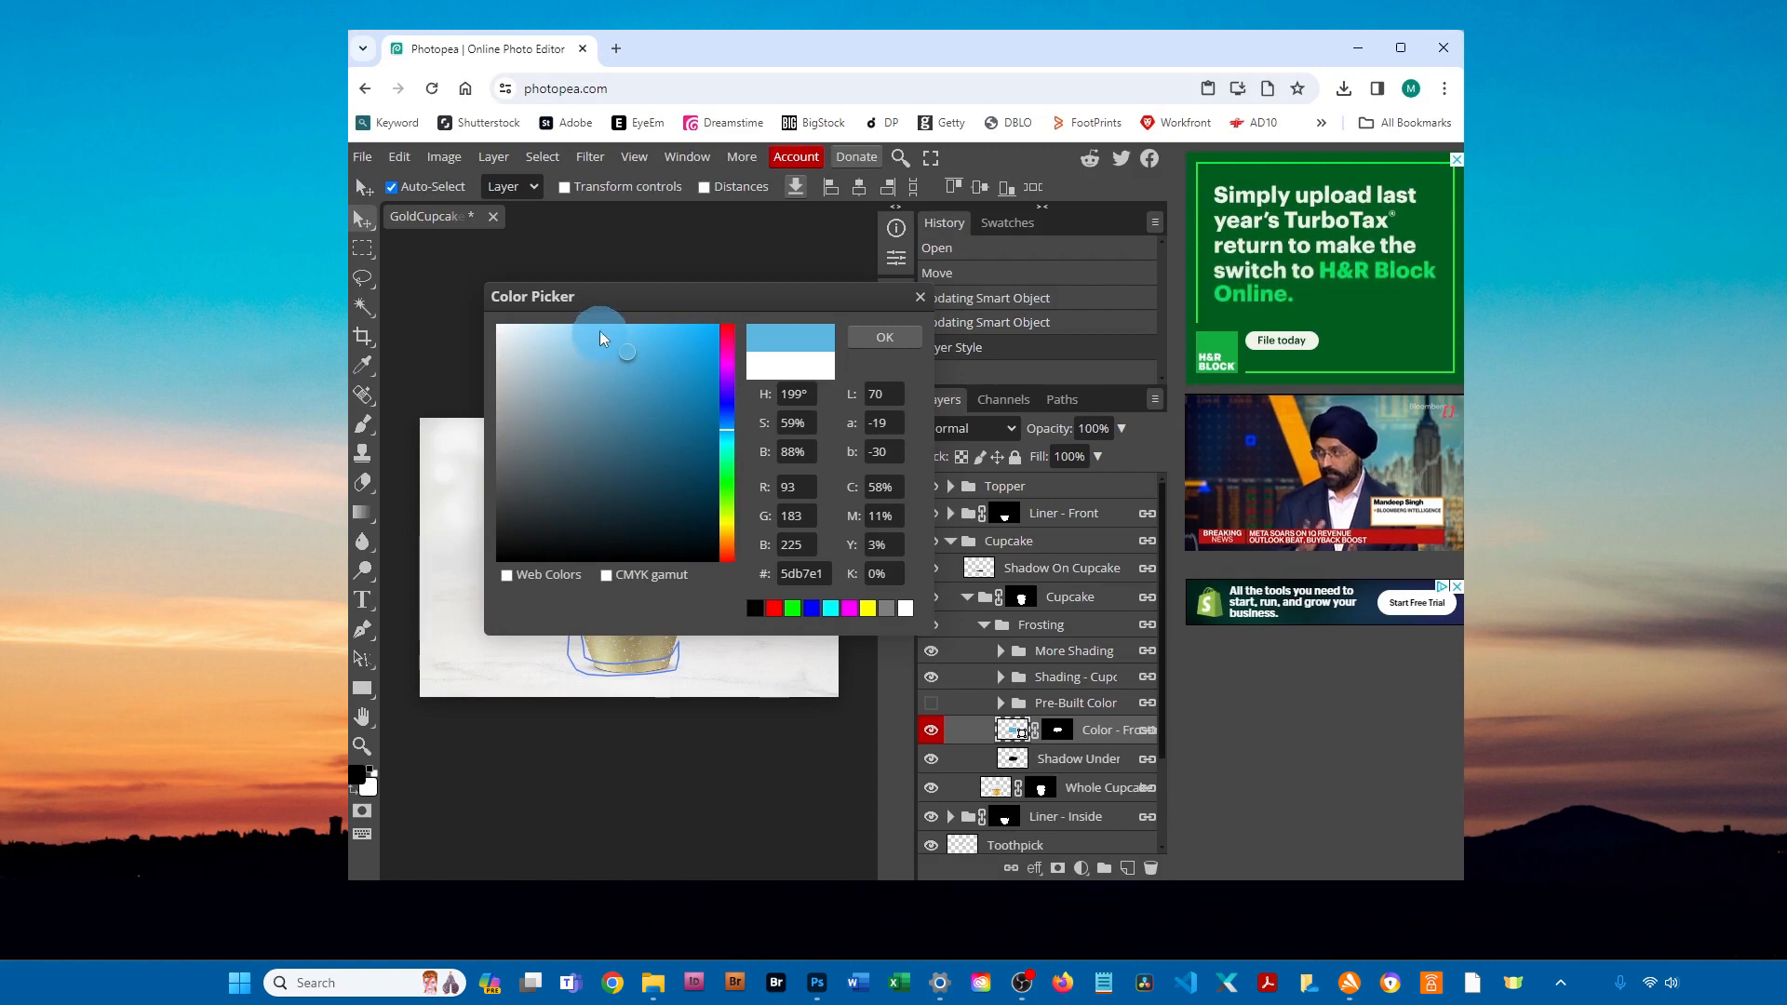
left_click(585, 326)
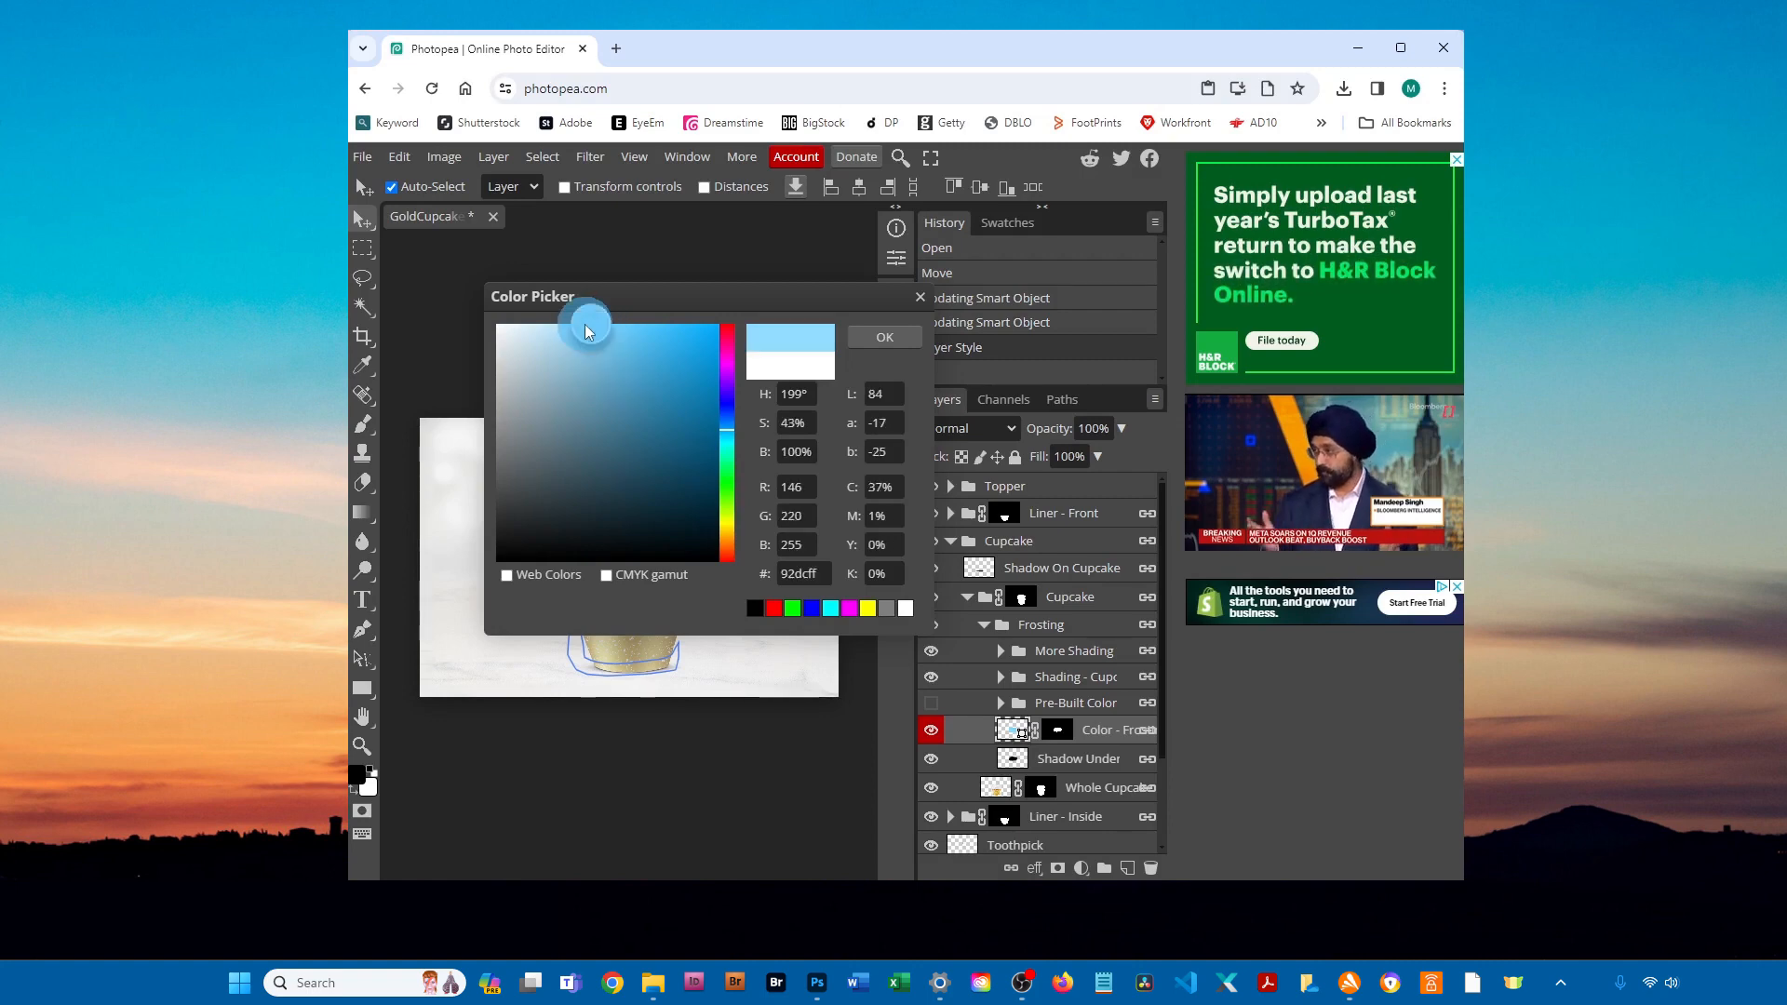
left_click(582, 324)
left_click(897, 340)
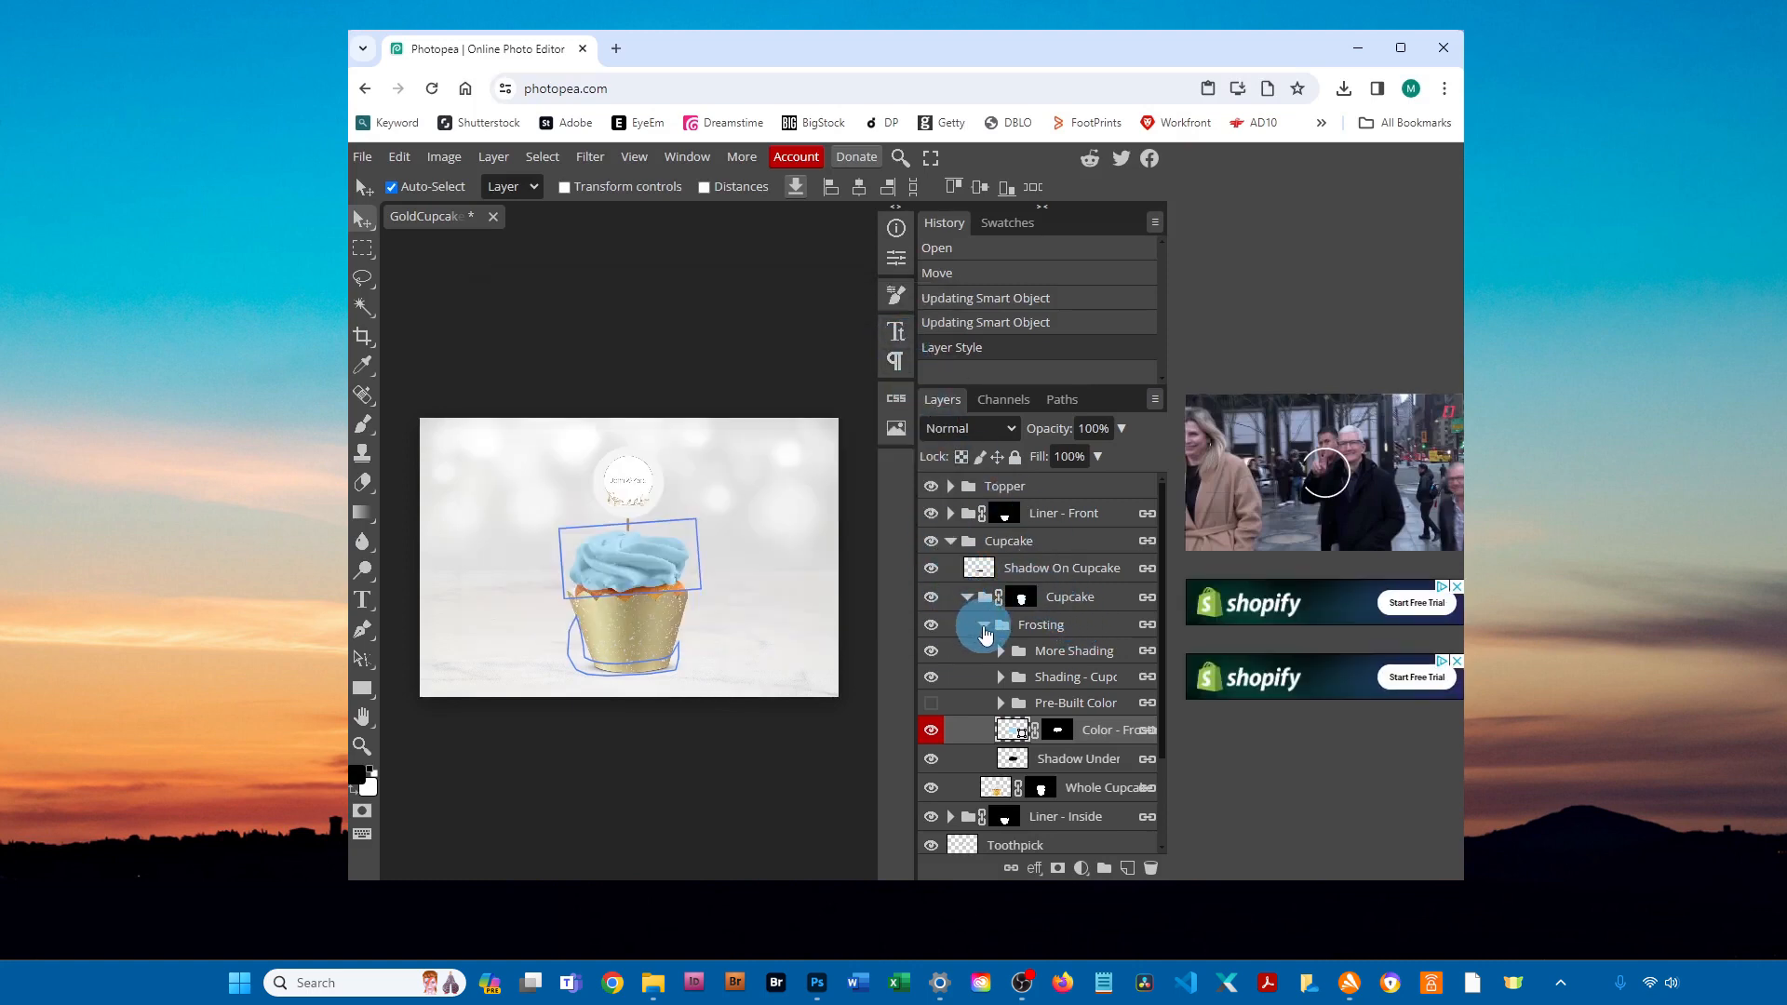
left_click(983, 626)
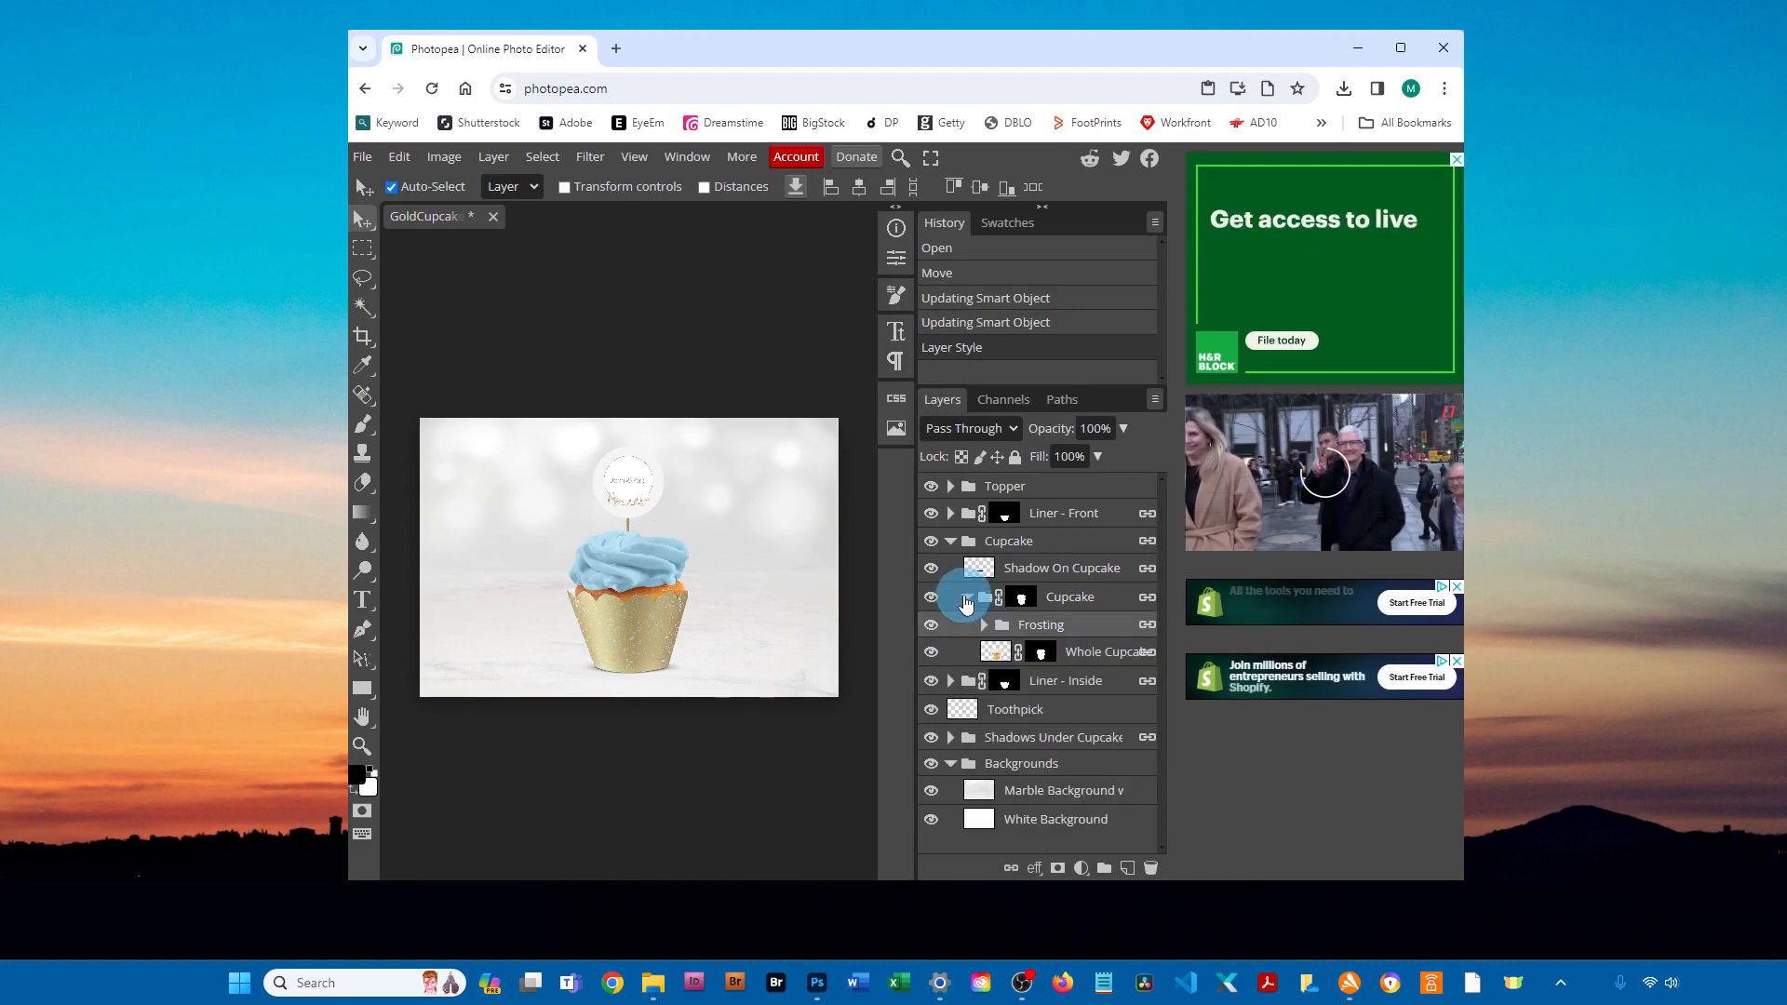
left_click(950, 540)
- Expand the Liner - Front group, set the Color - Liner Front fill to #33a5da and toggle the Design - Liner Front layer's visibility
left_click(968, 513)
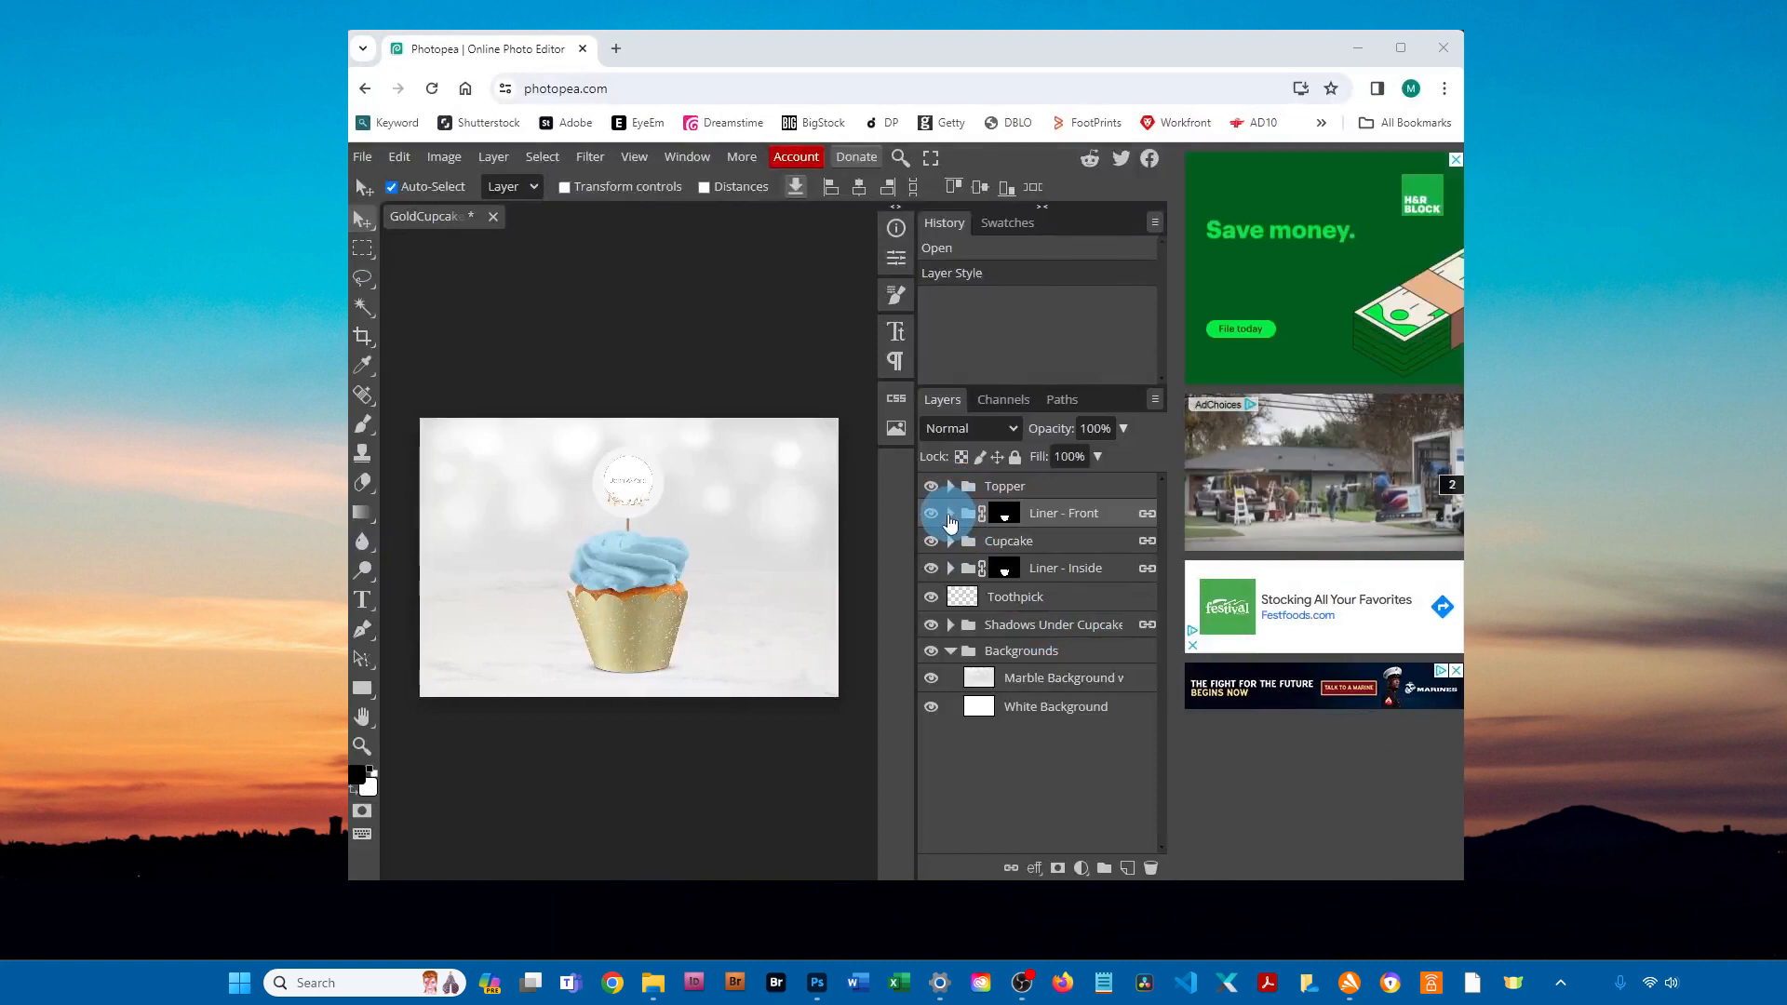
left_click(951, 515)
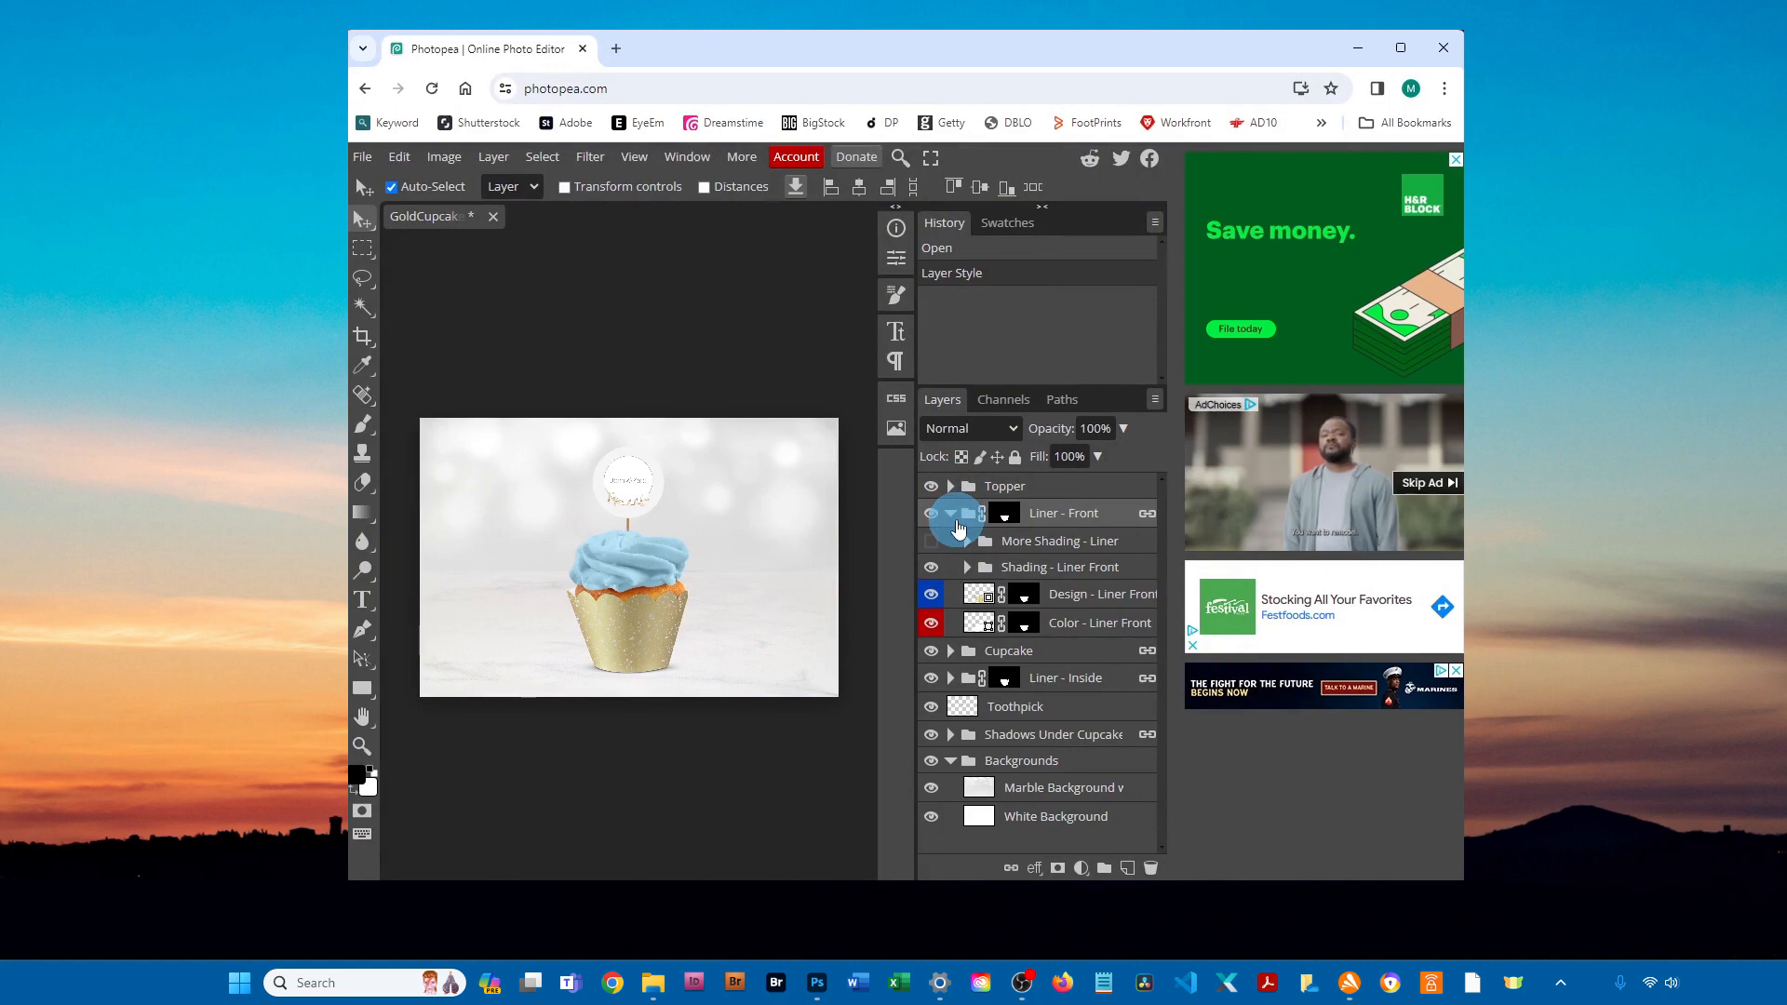
double_click(985, 626)
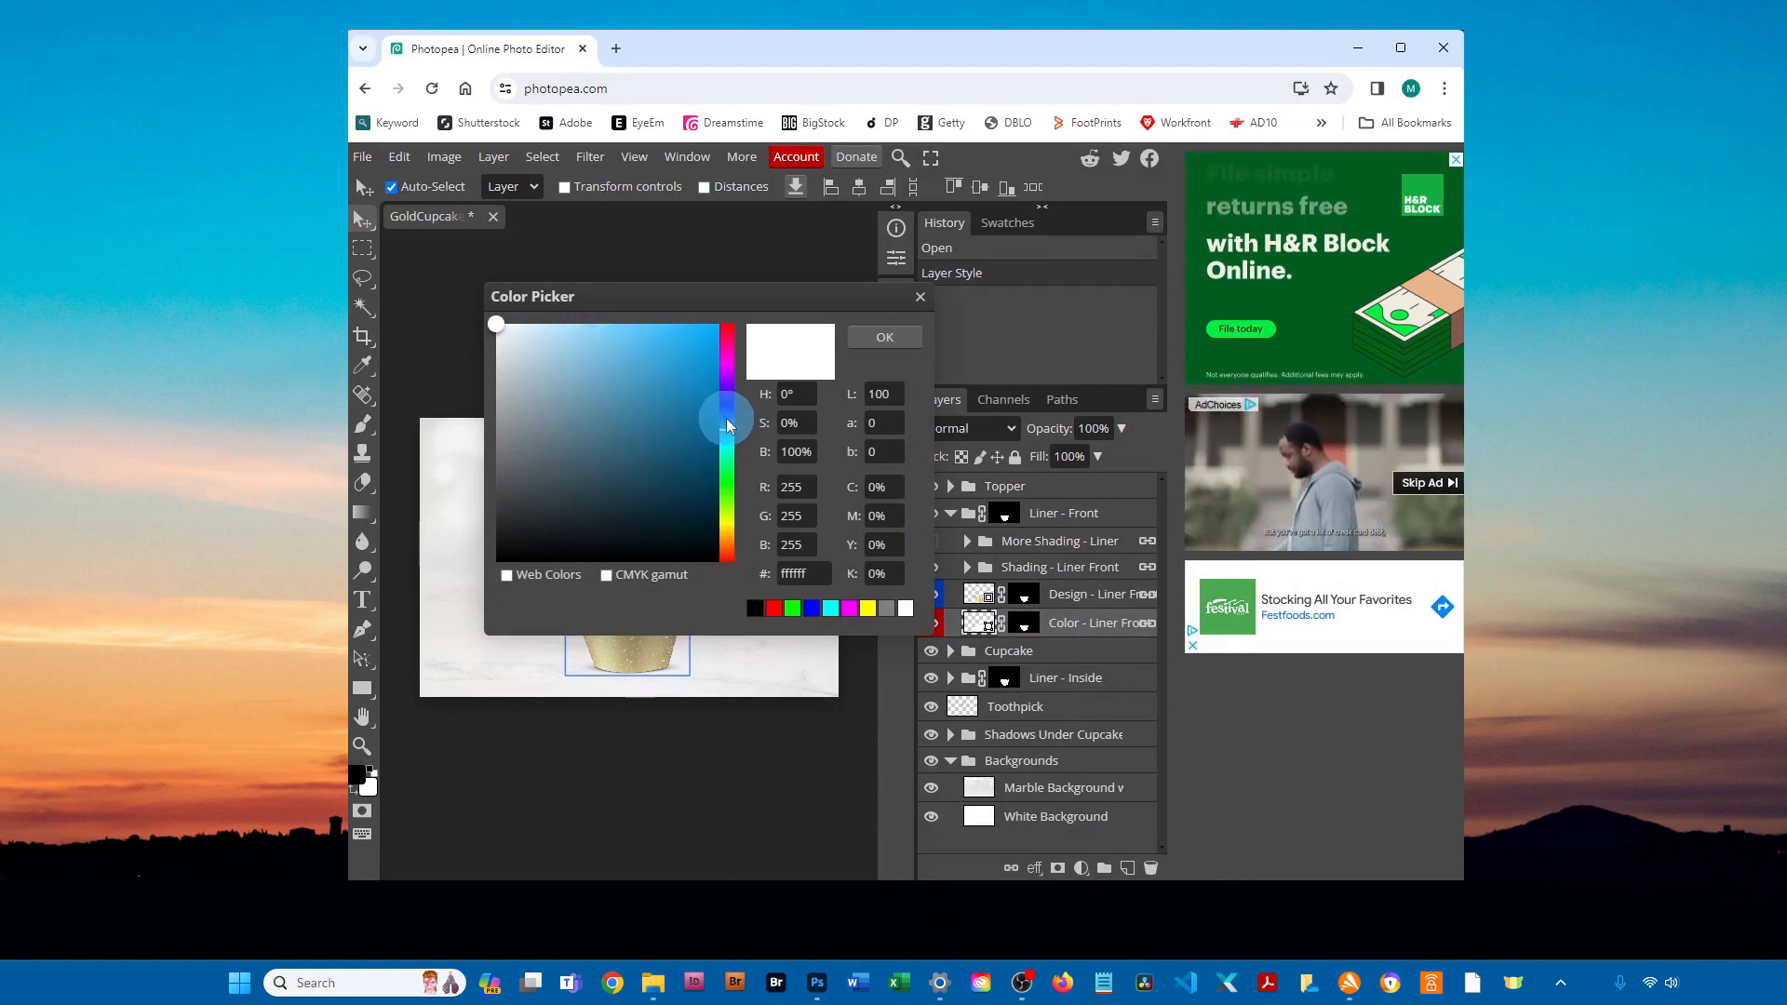
left_click(660, 399)
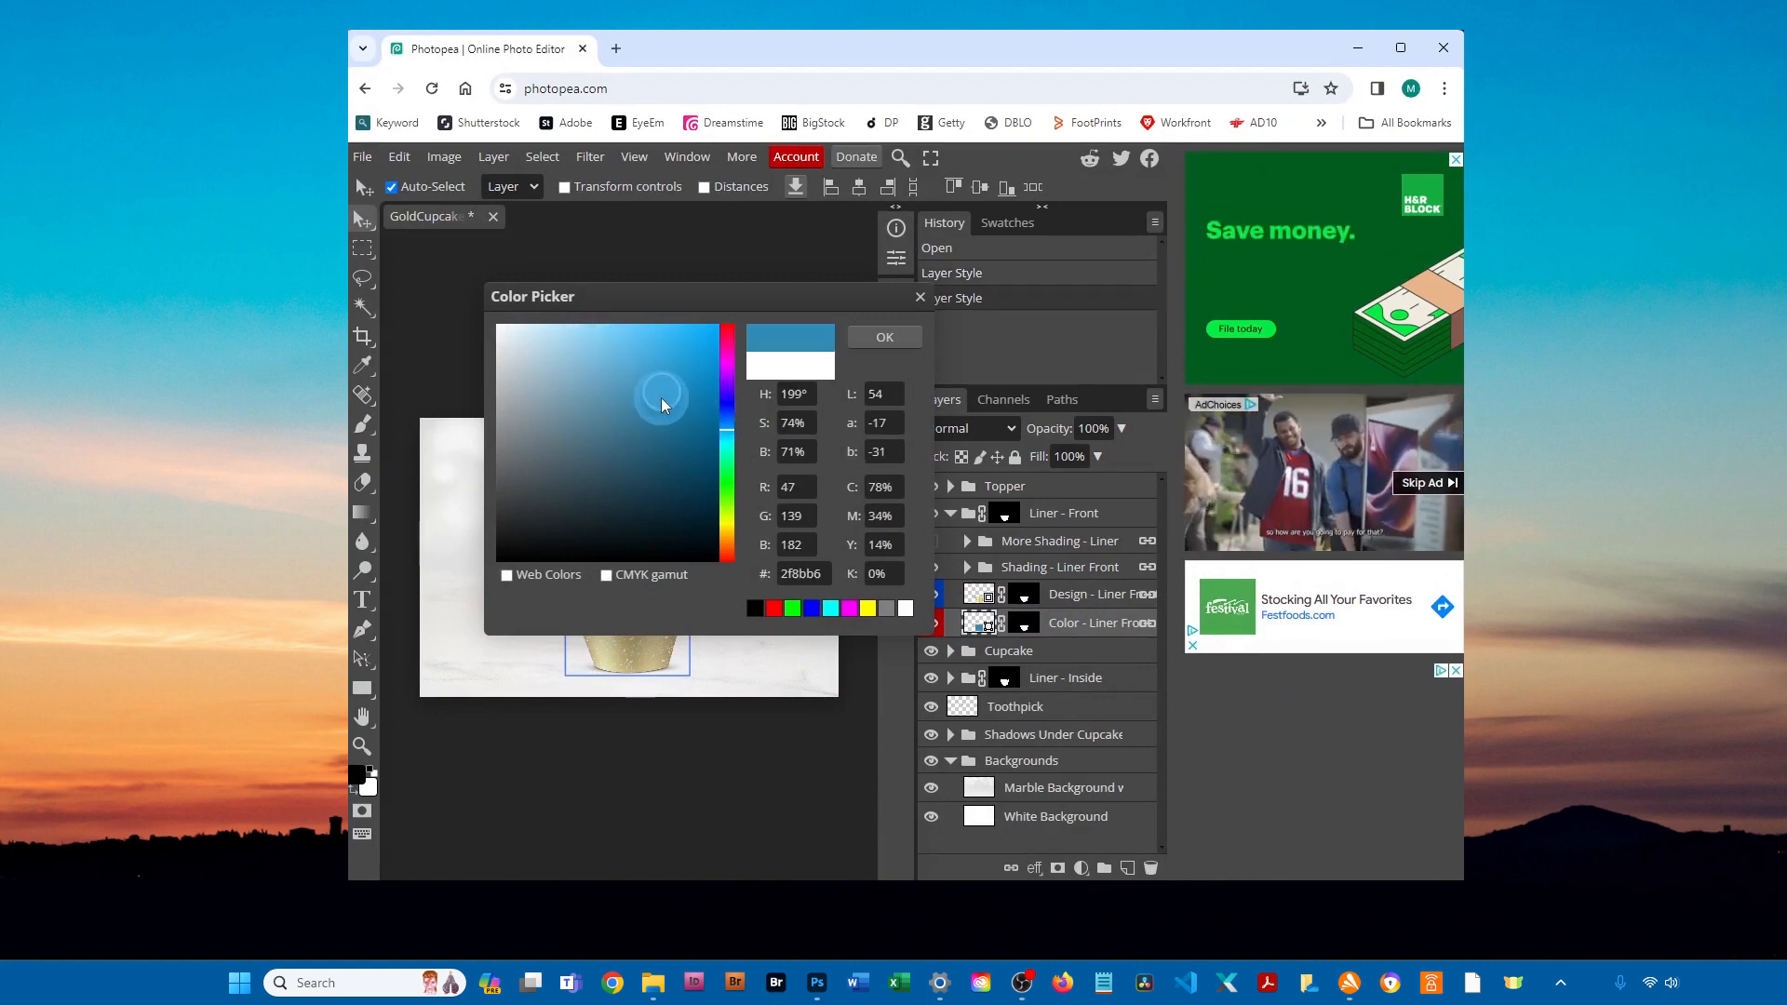
left_click(620, 363)
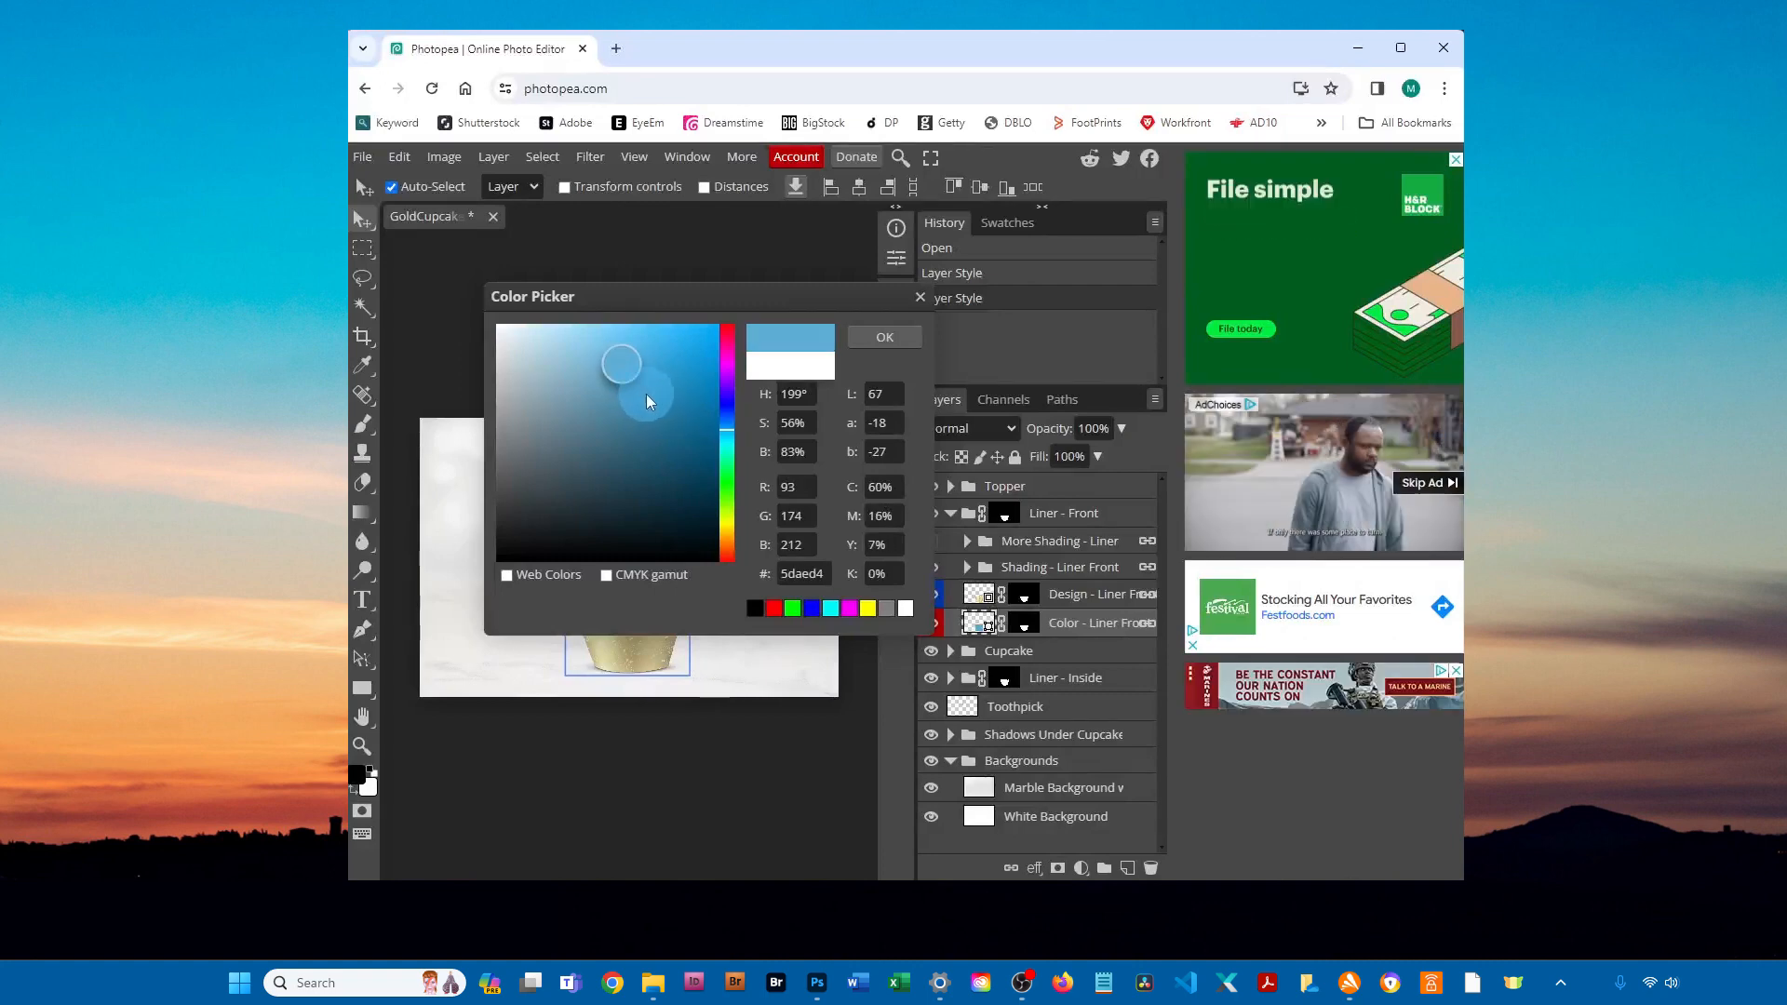
left_click(646, 381)
left_click_drag(640, 373, 666, 359)
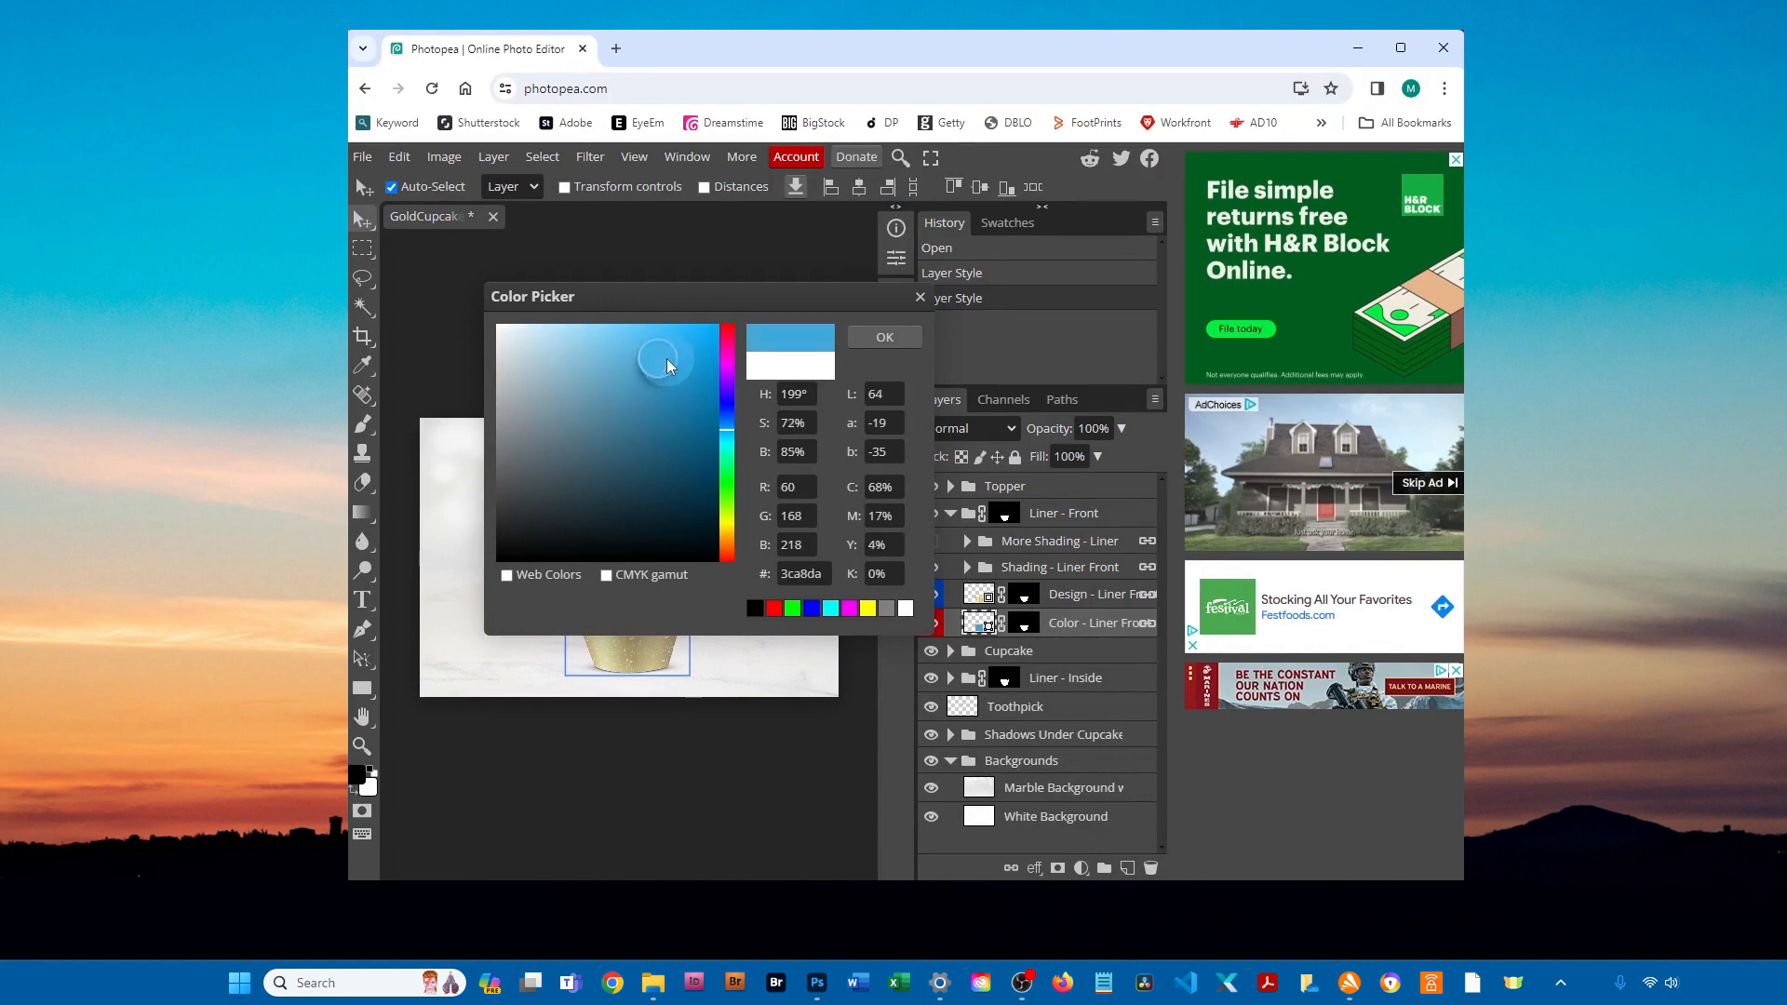
left_click(806, 574)
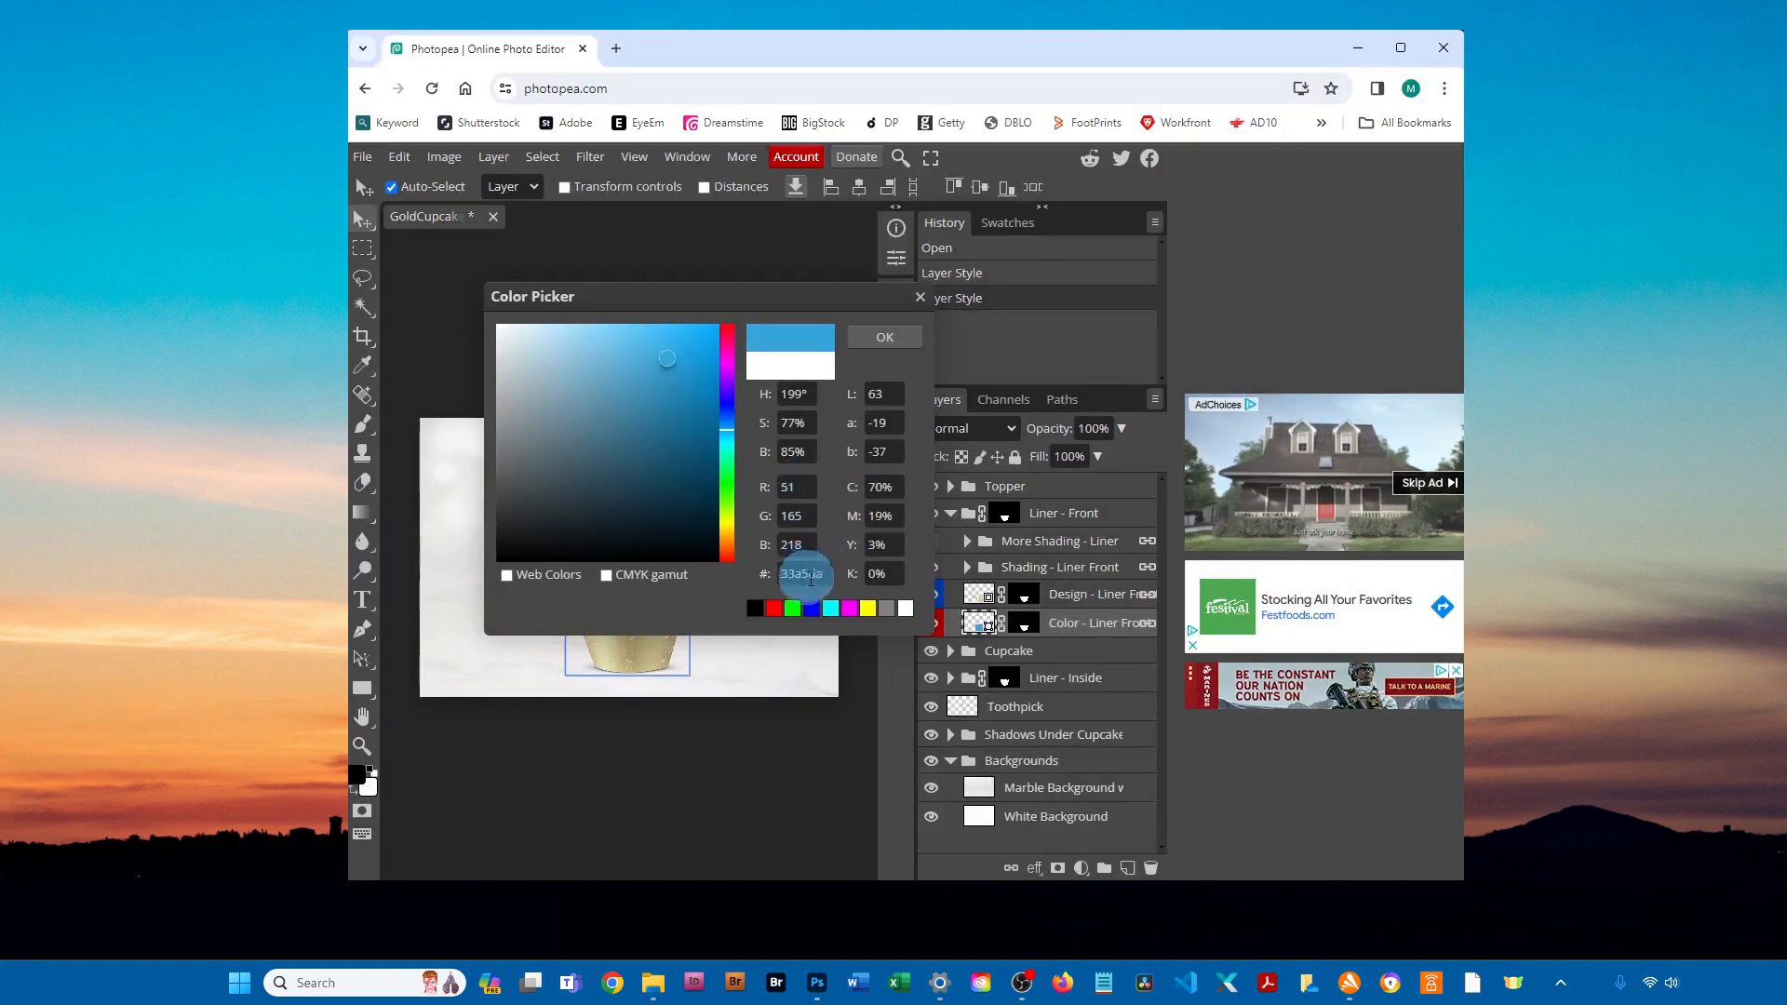
left_click(891, 487)
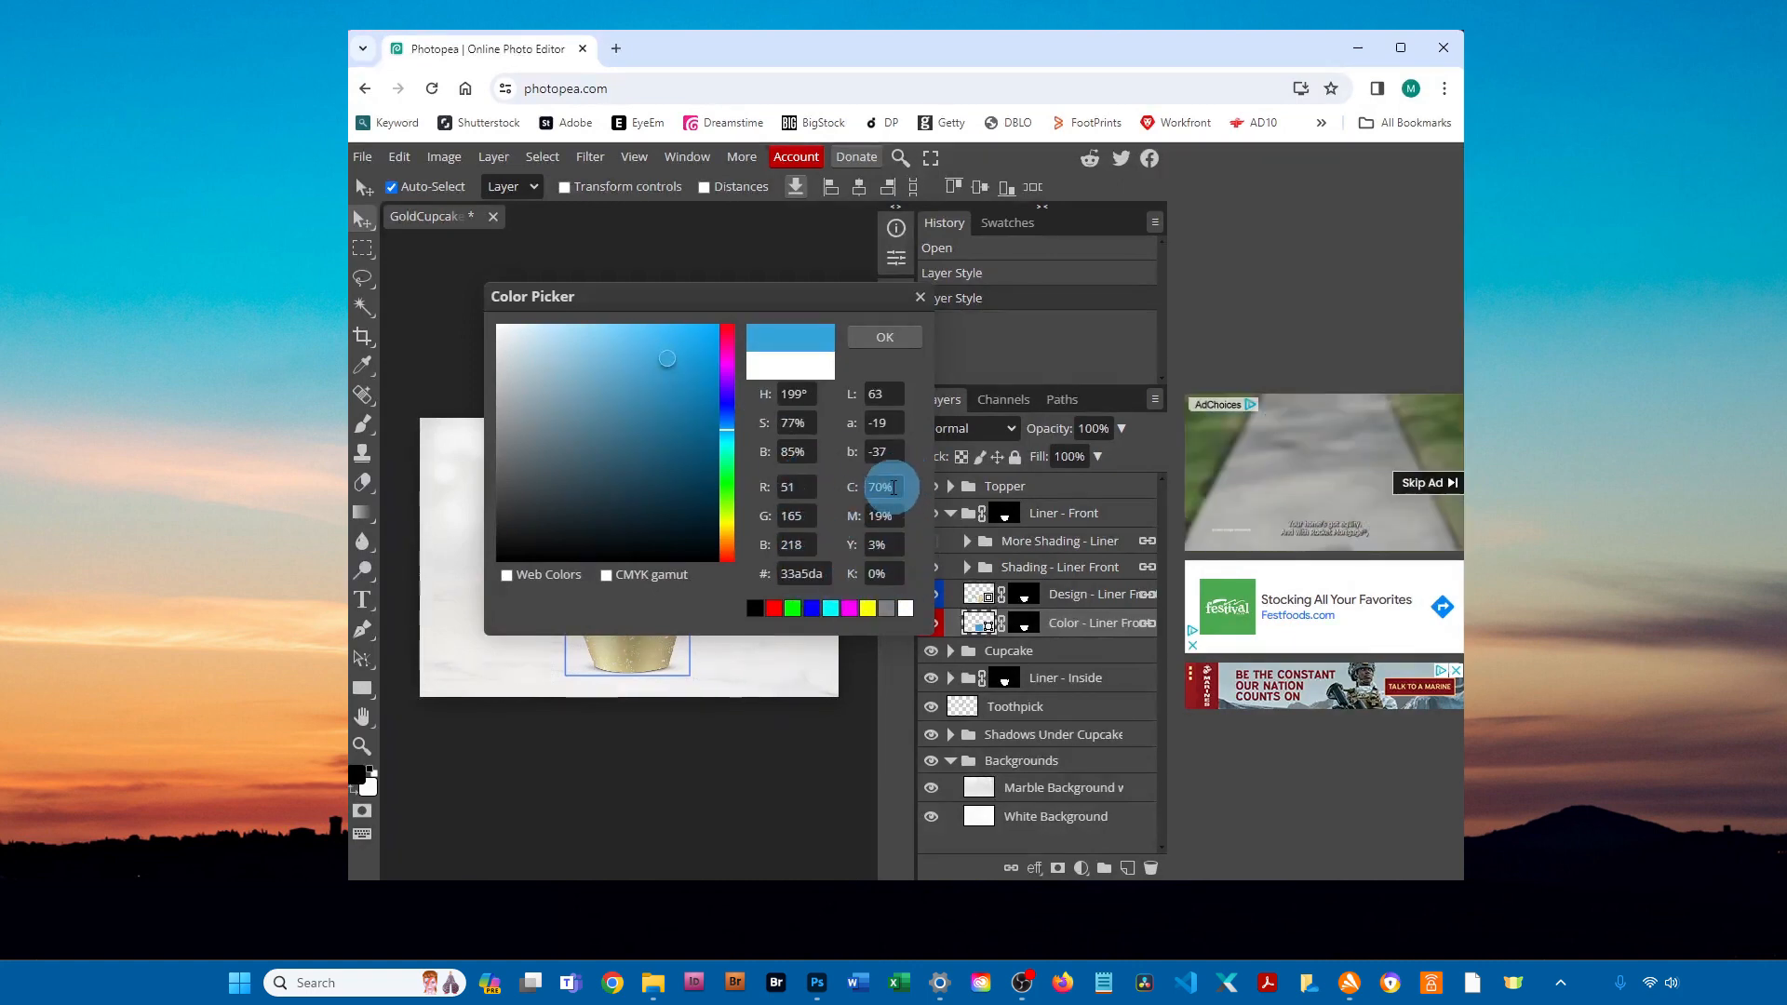
left_click(893, 487)
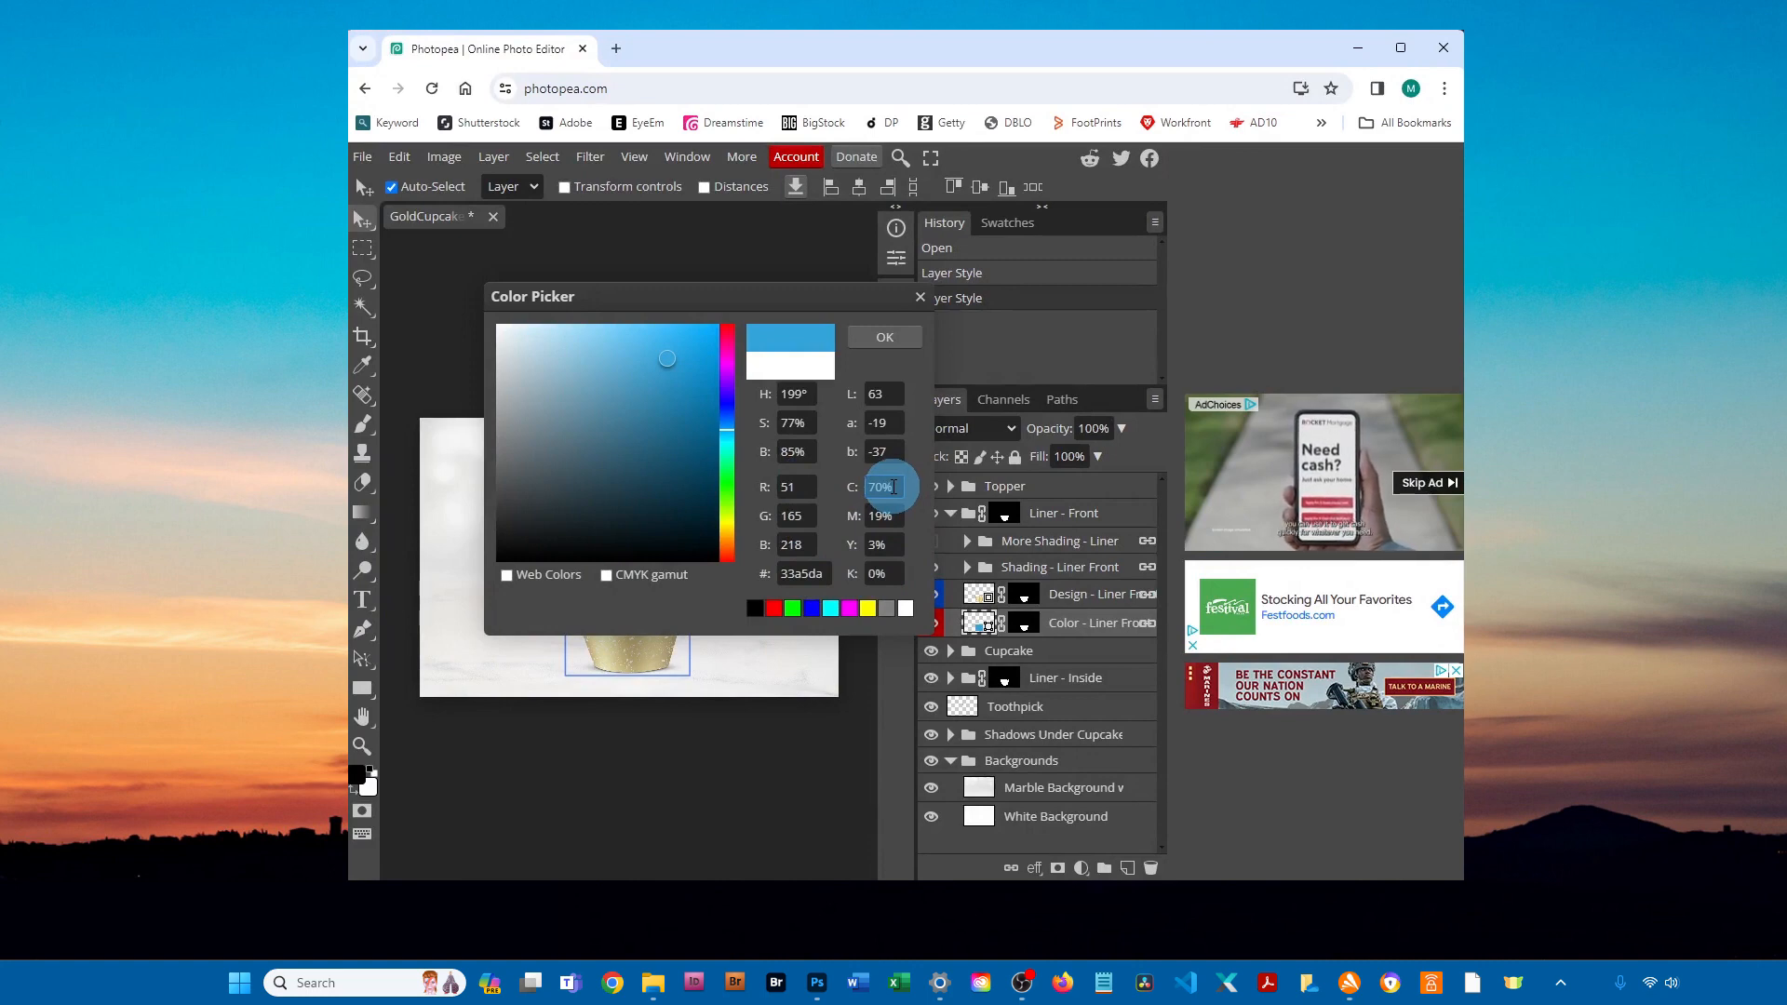
left_click(903, 339)
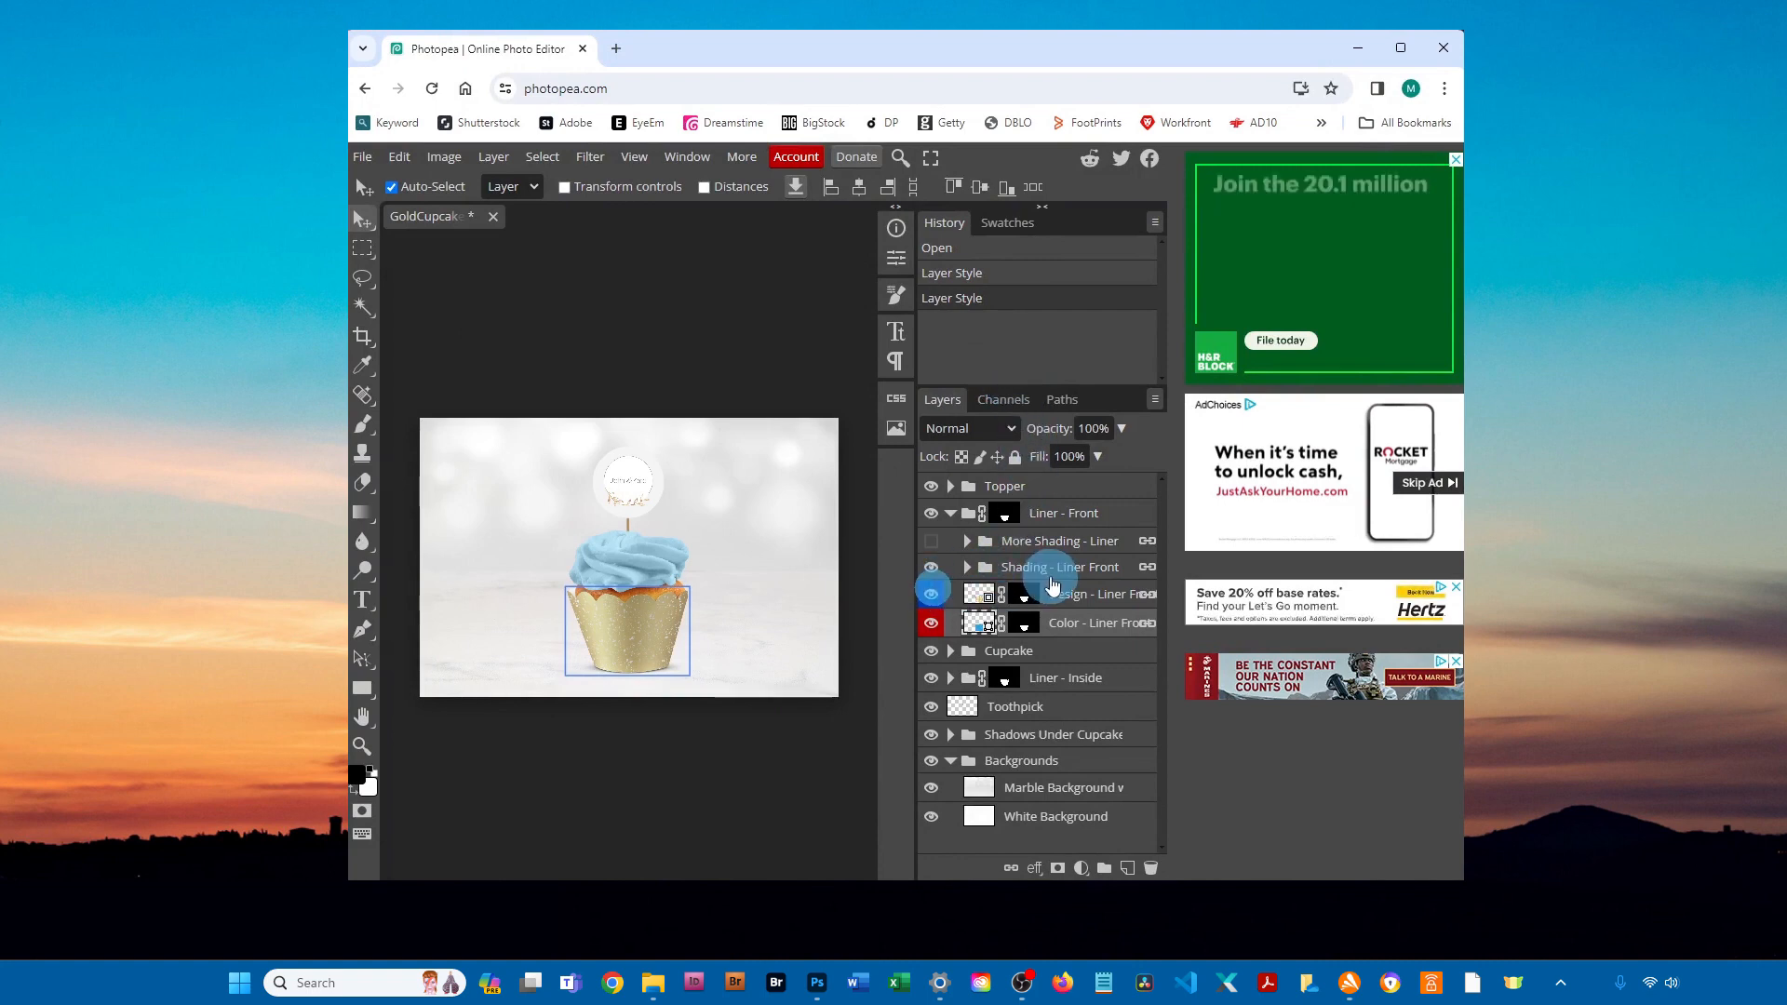
left_click(932, 594)
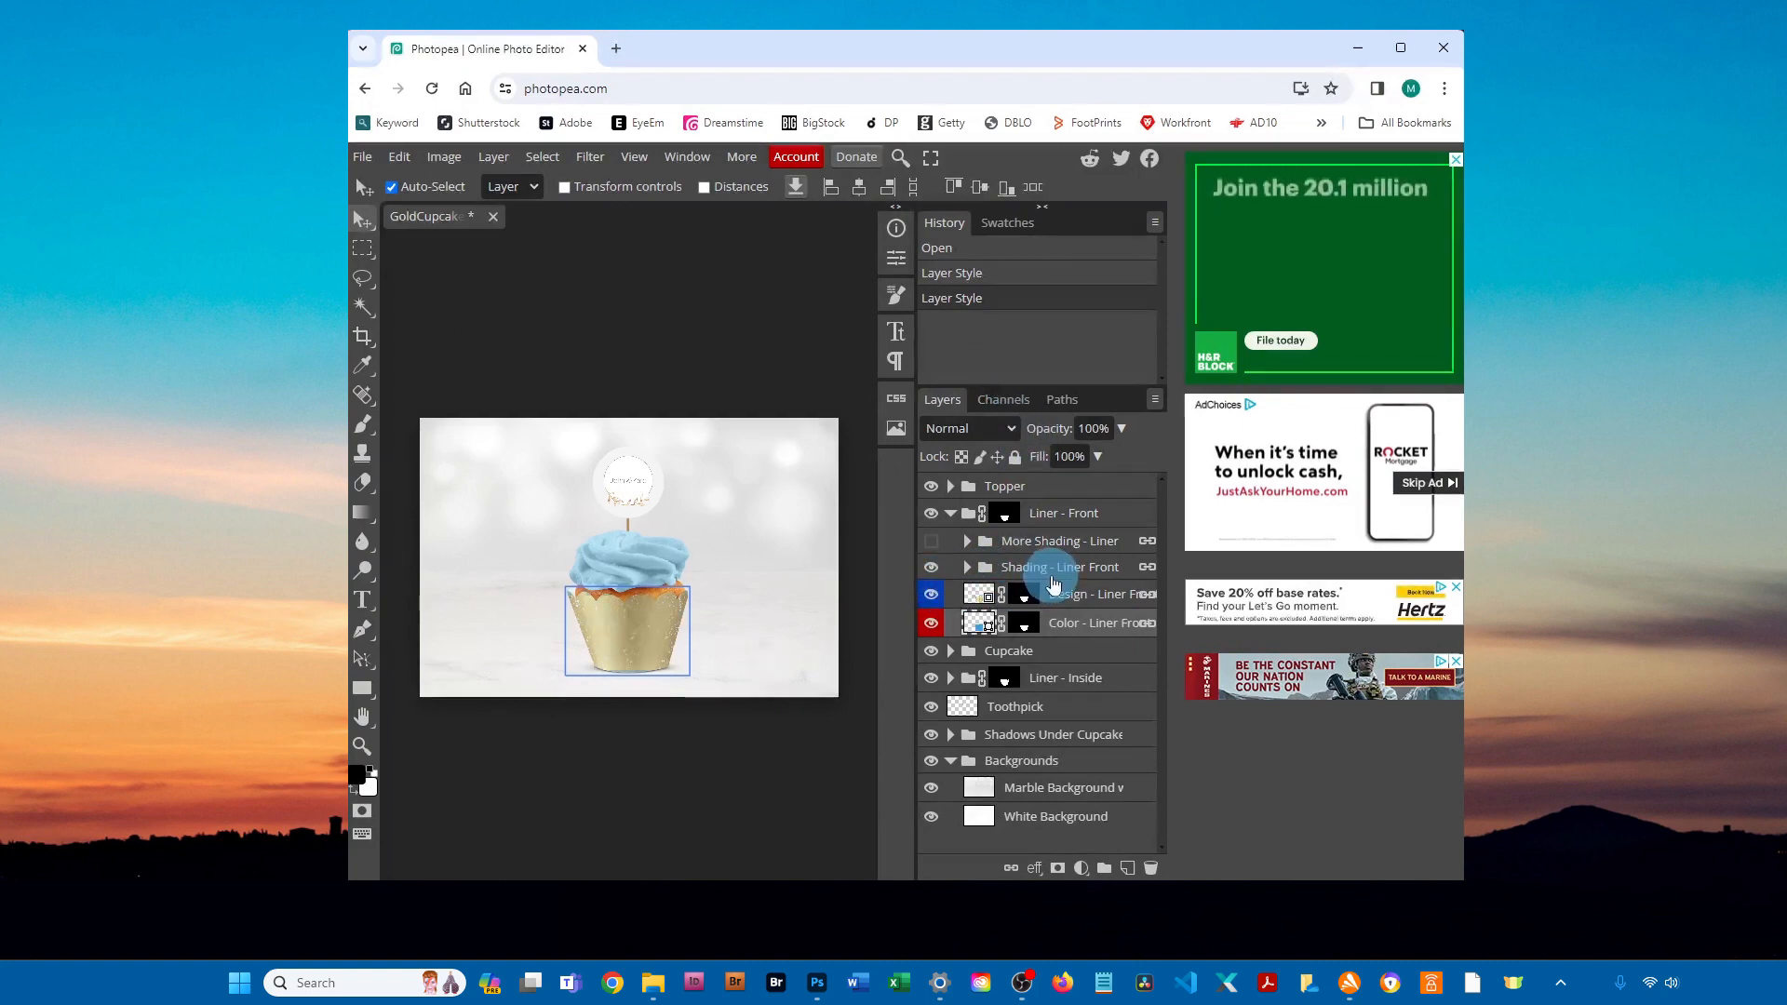
- Collapse the Liner - Front group, expand the Topper group and set the Color - Topper fill to #5fc7f7
left_click(950, 510)
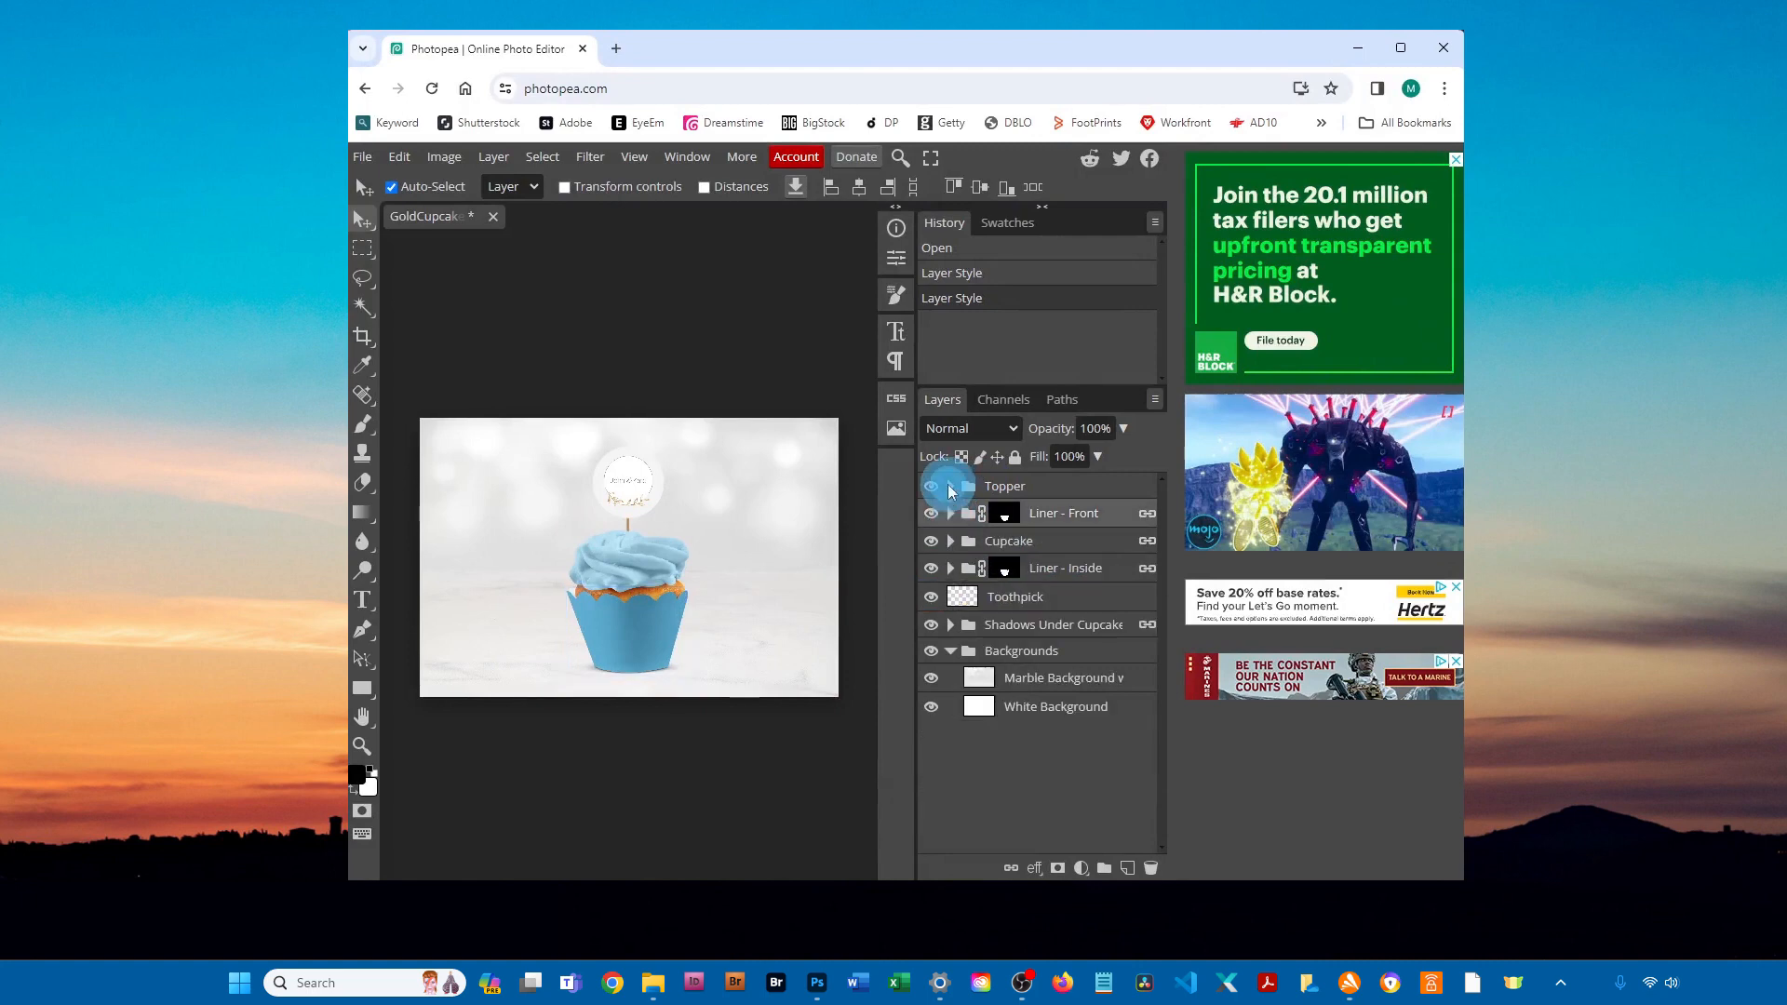
left_click(950, 486)
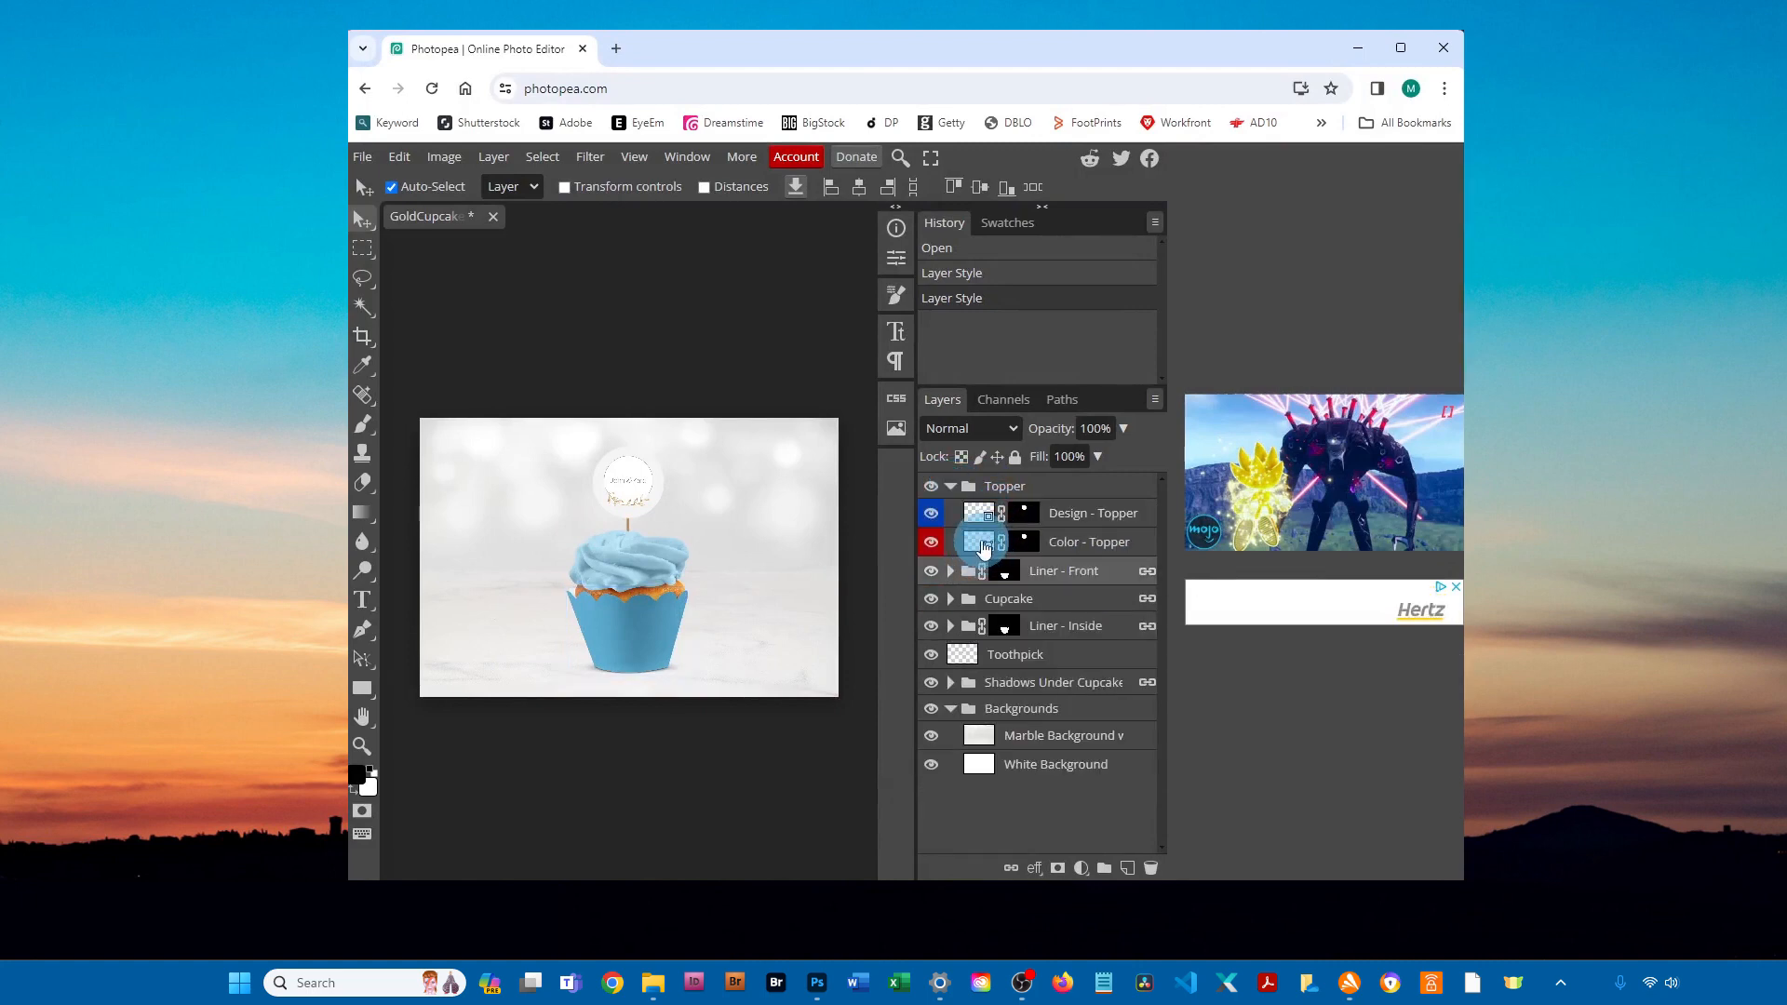
left_click(981, 548)
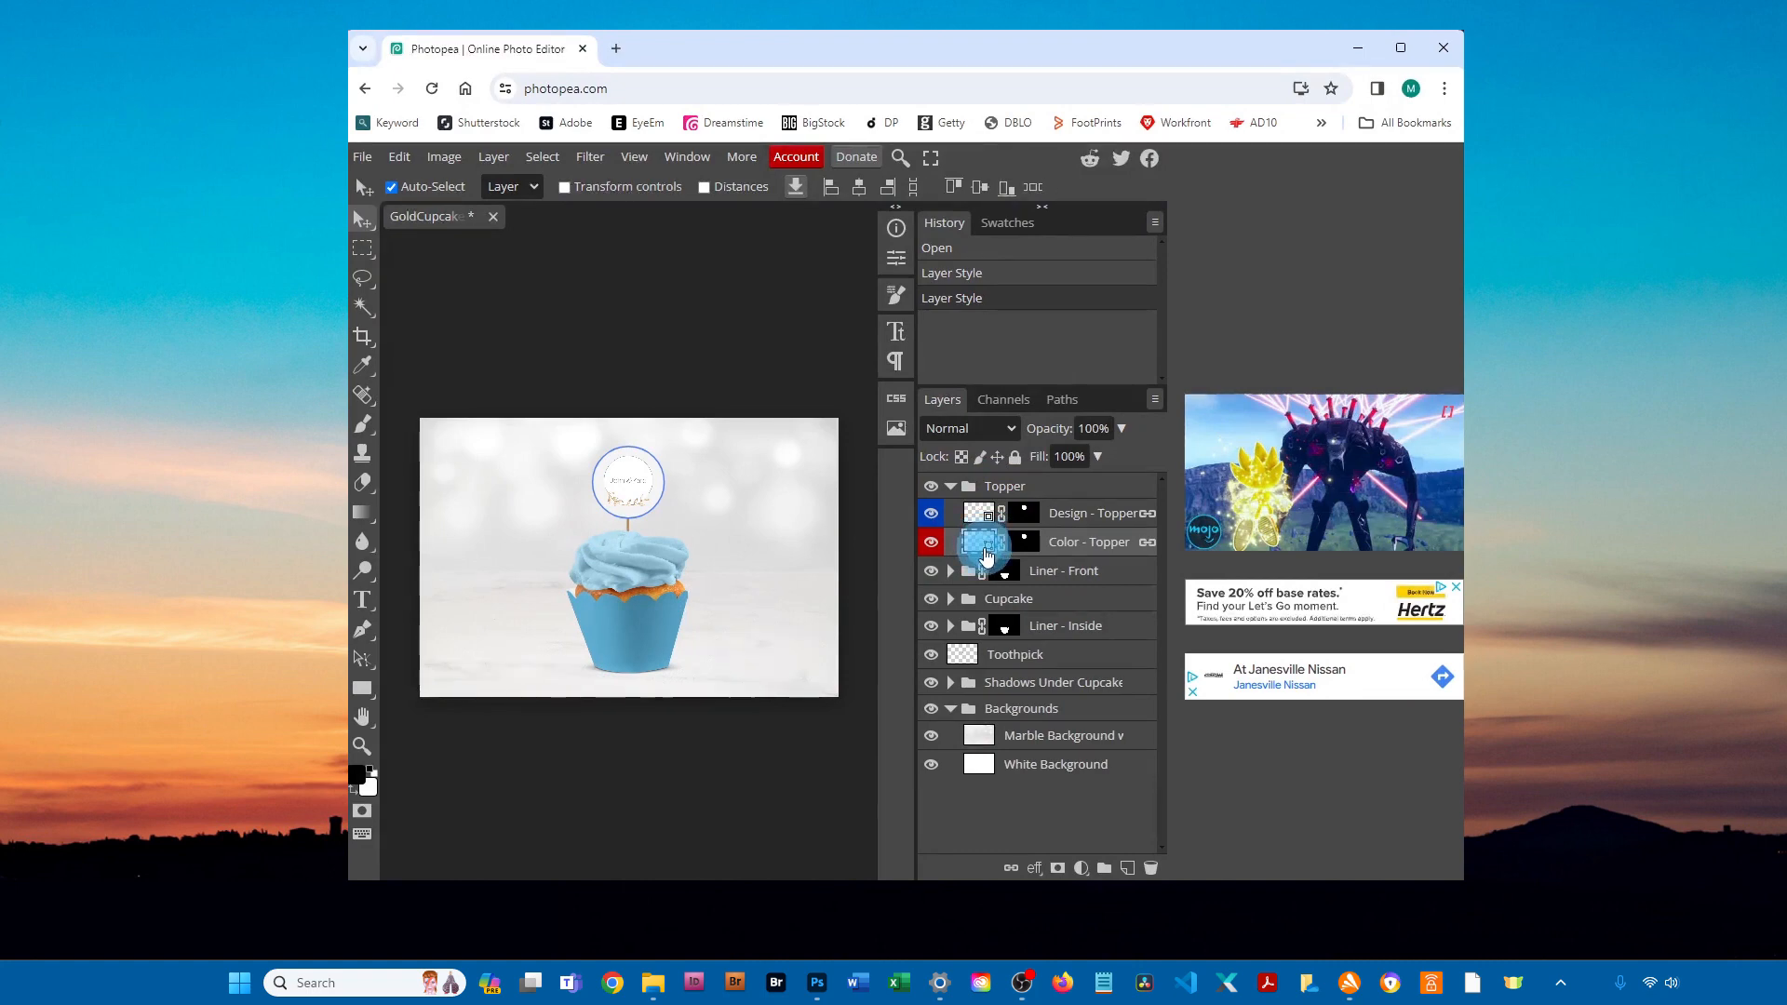
double_click(985, 547)
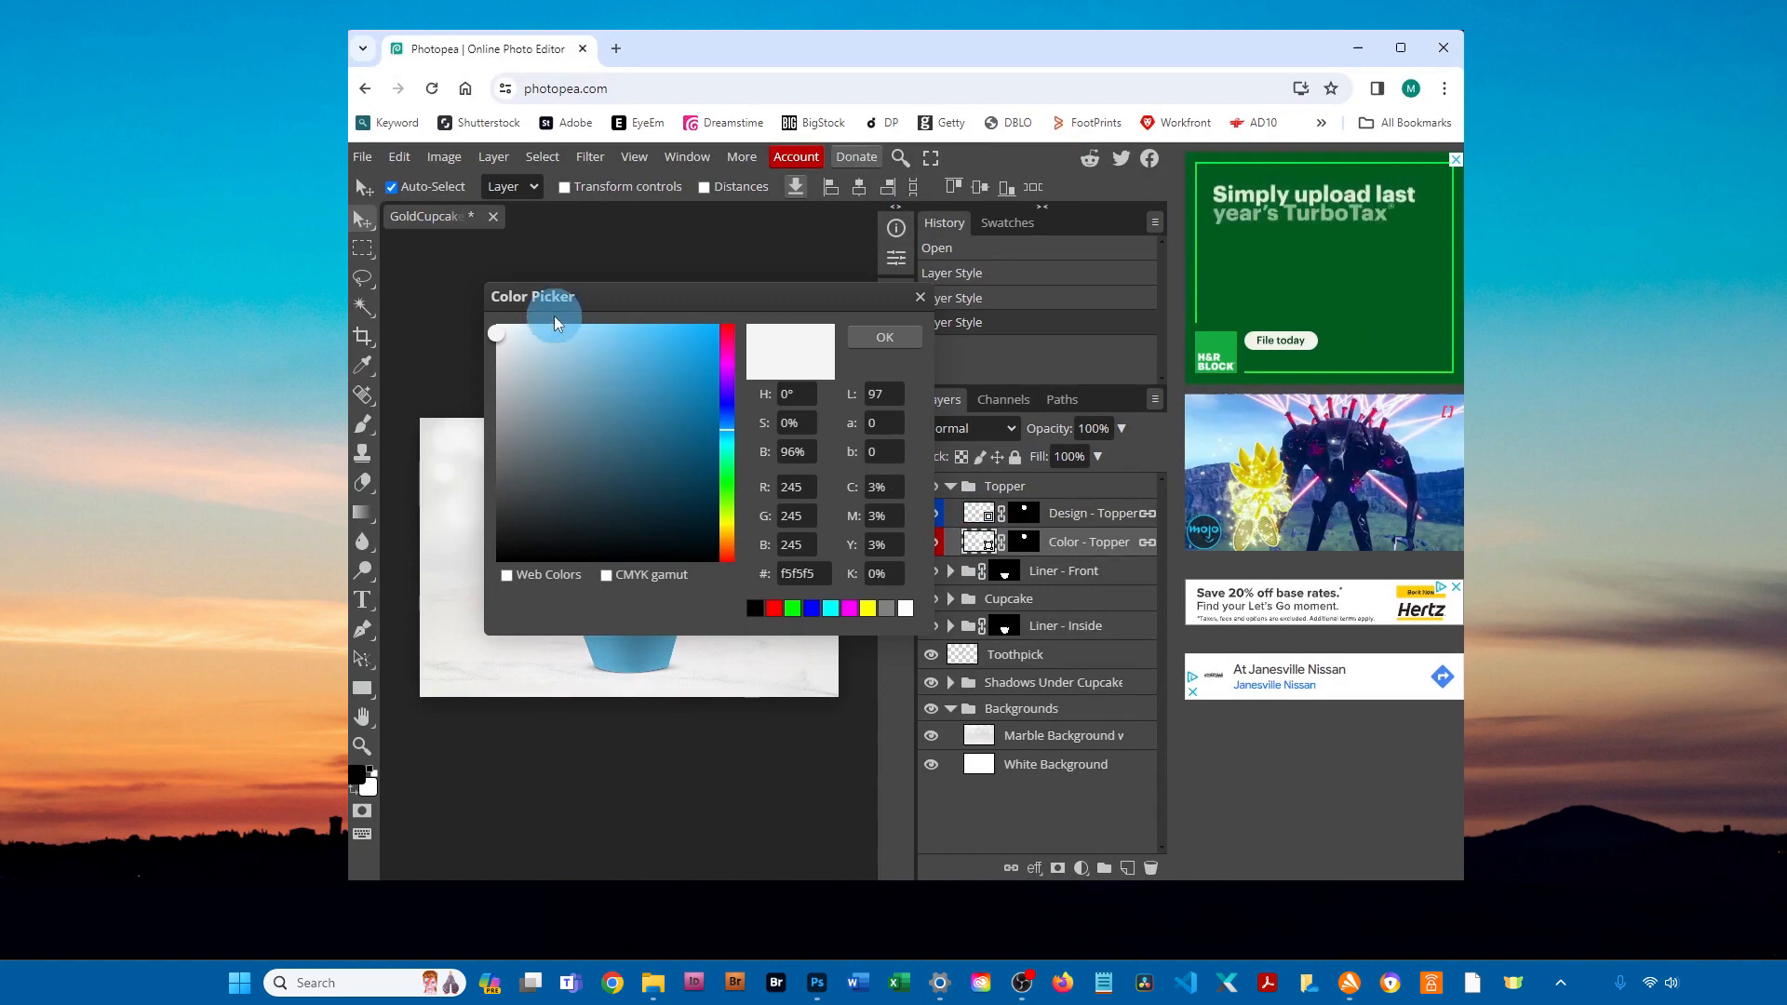
left_click(627, 333)
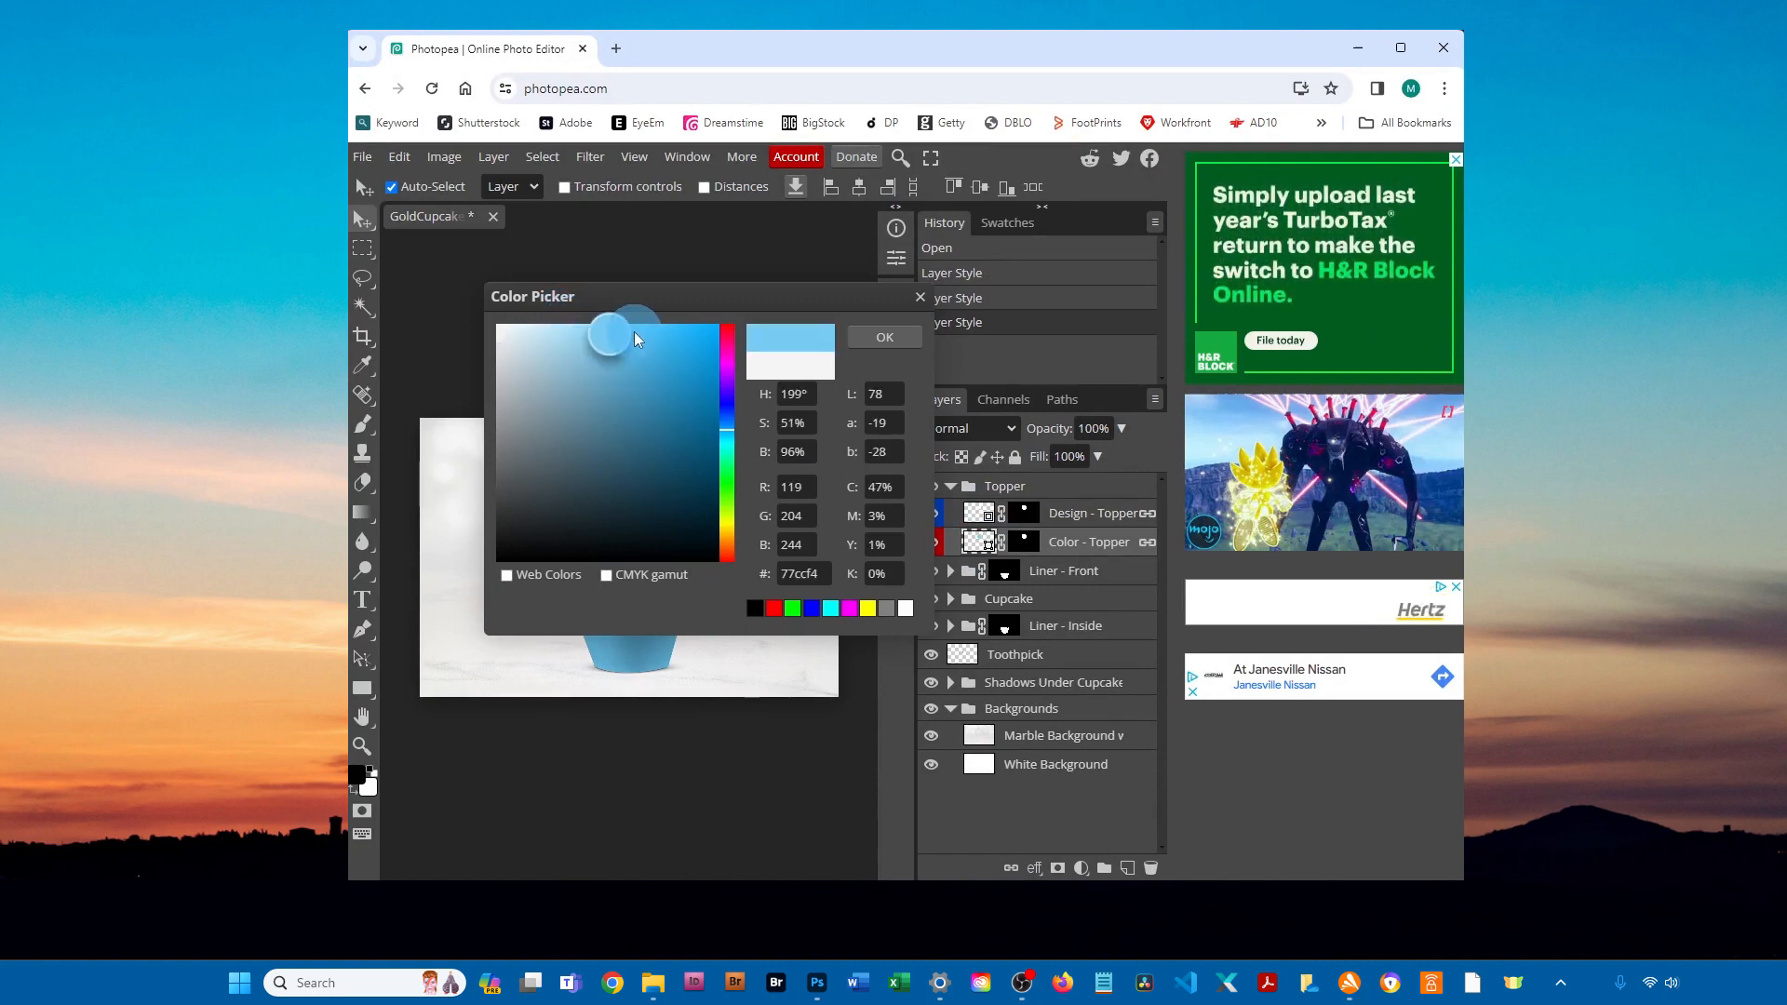
left_click_drag(623, 332, 622, 330)
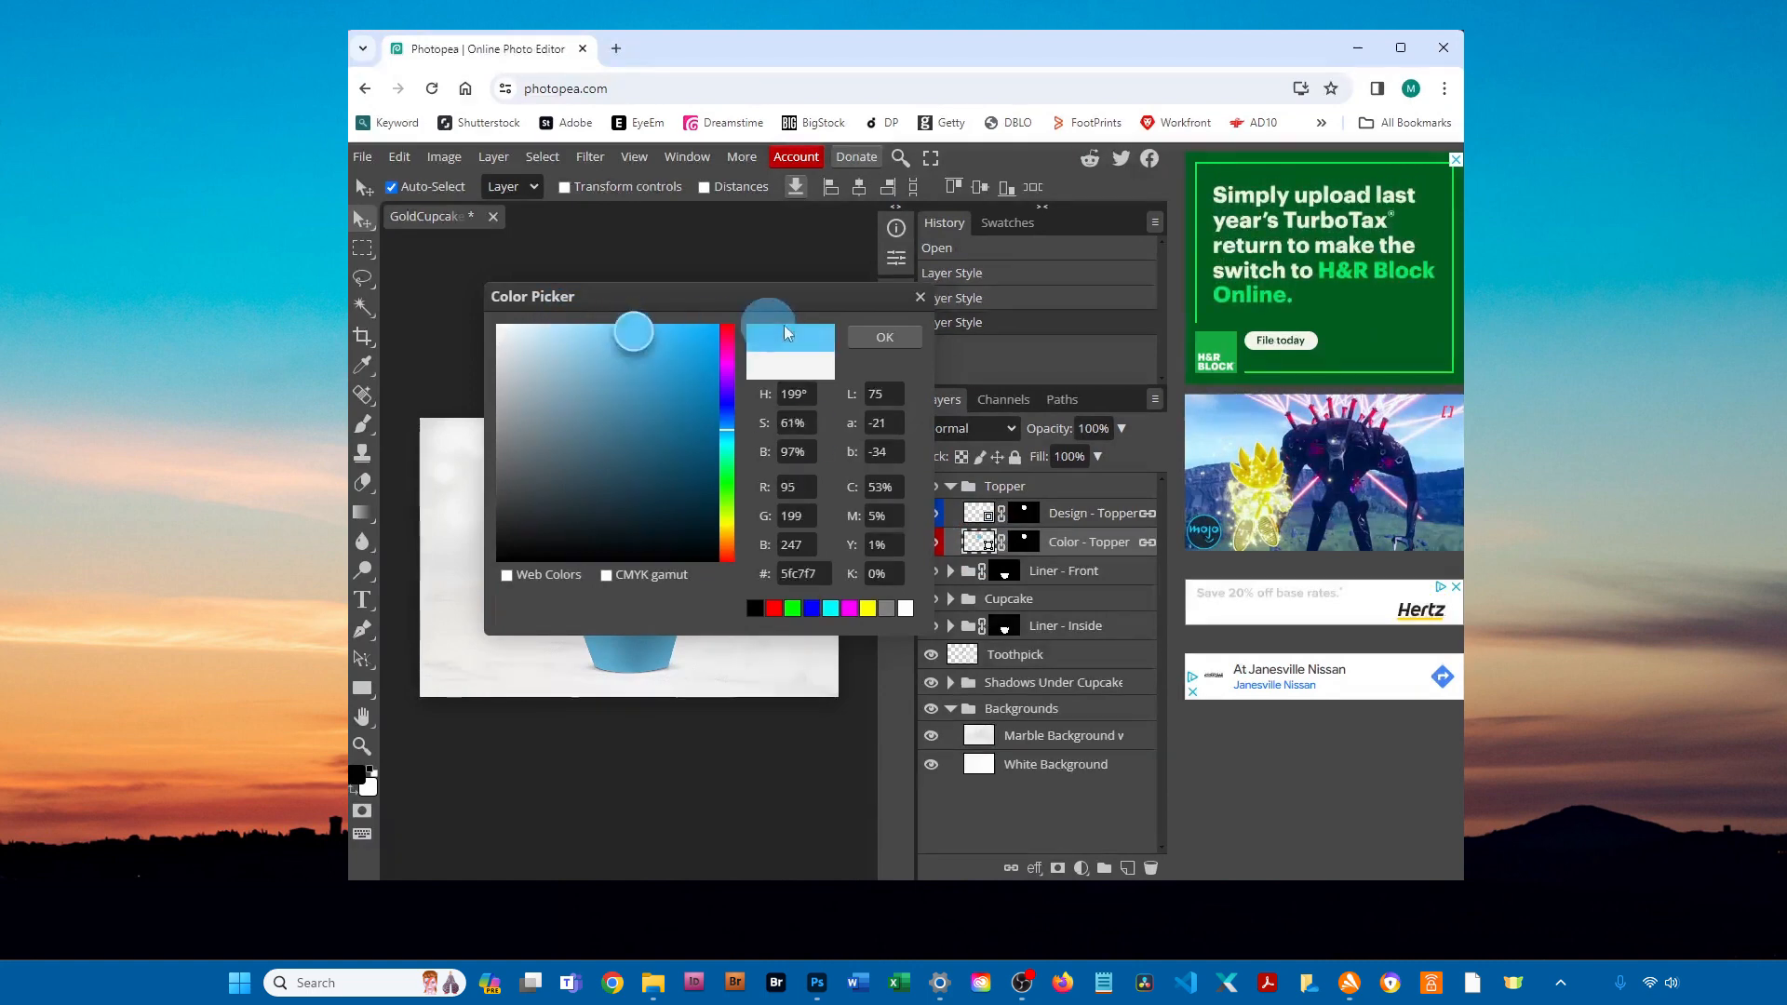
left_click(884, 337)
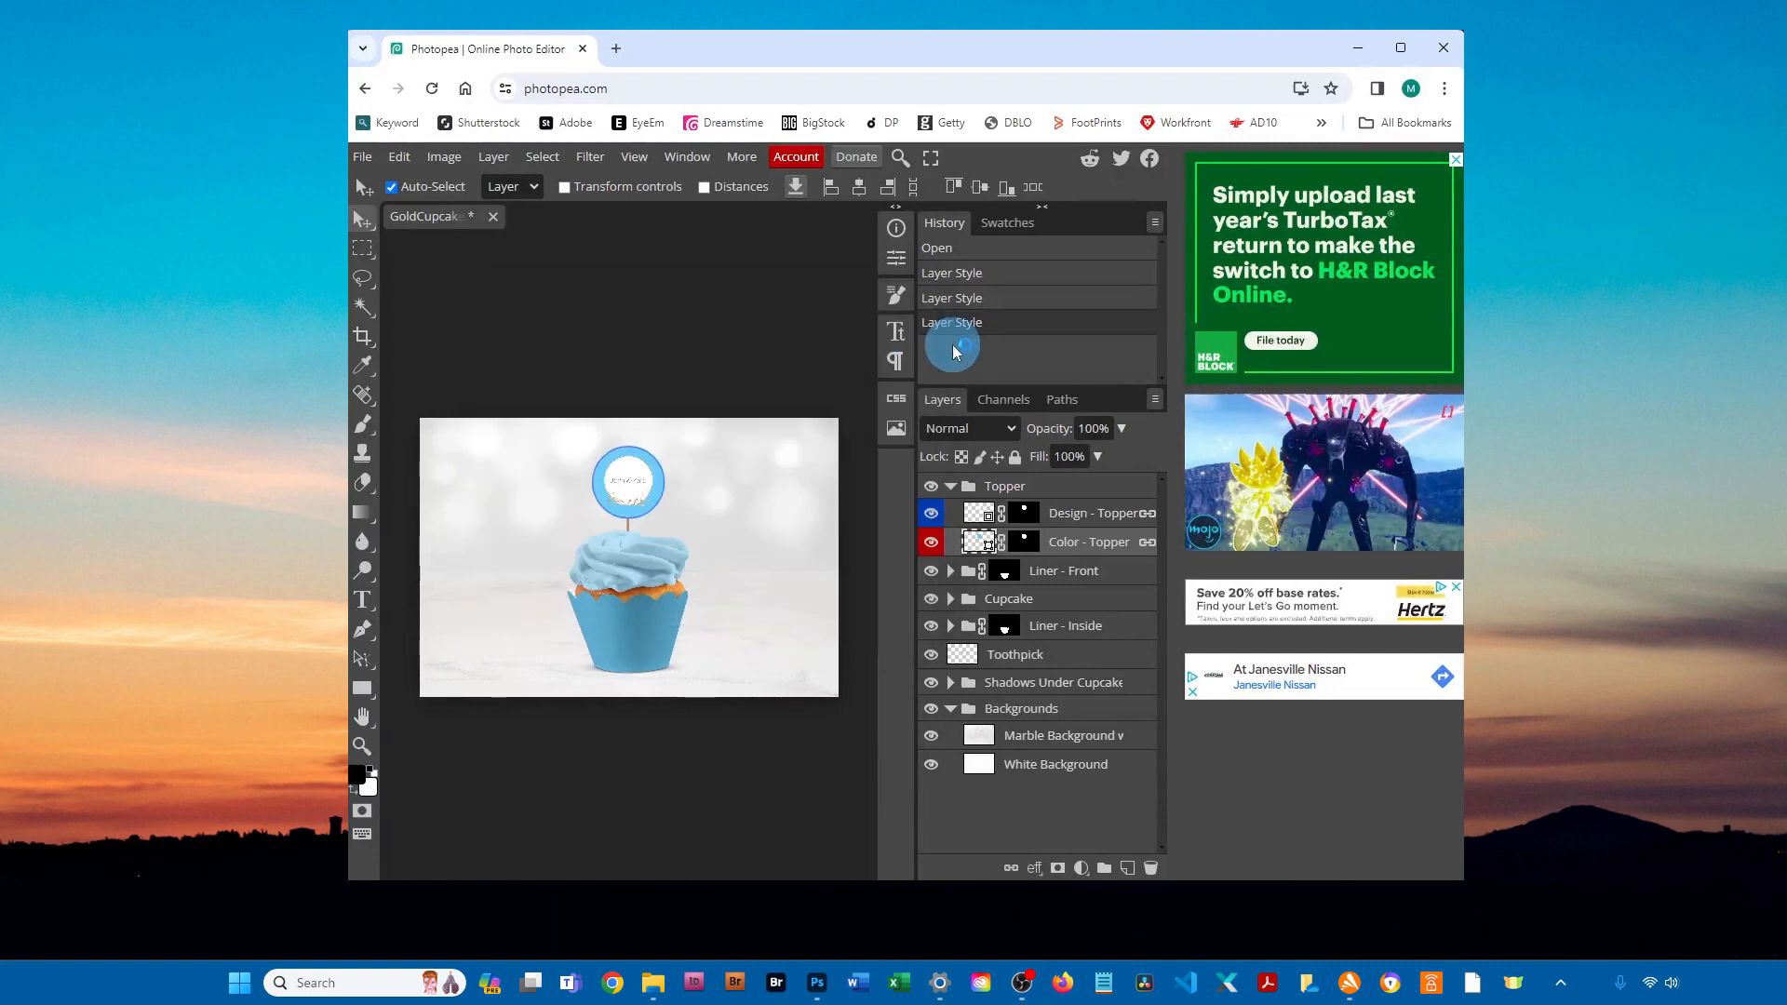
- Hide the Design - Topper layer, collapse and hide the Topper group, and hide the Toothpick layer
left_click(932, 518)
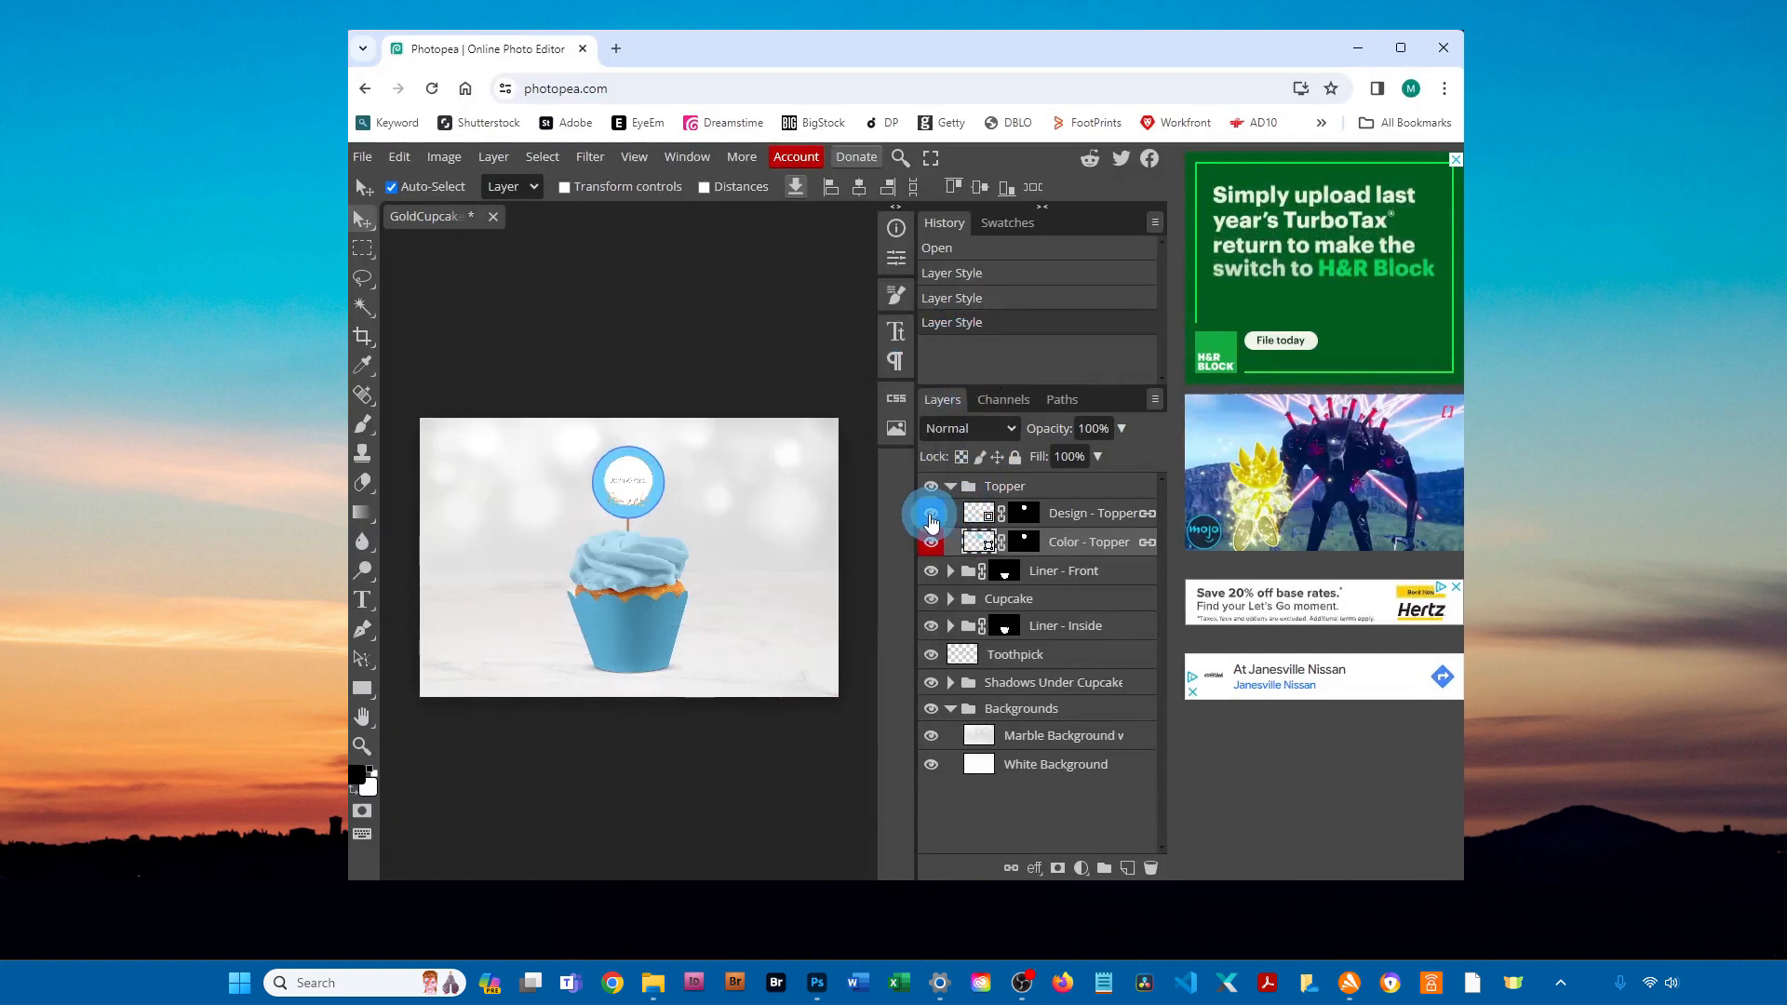
left_click(930, 515)
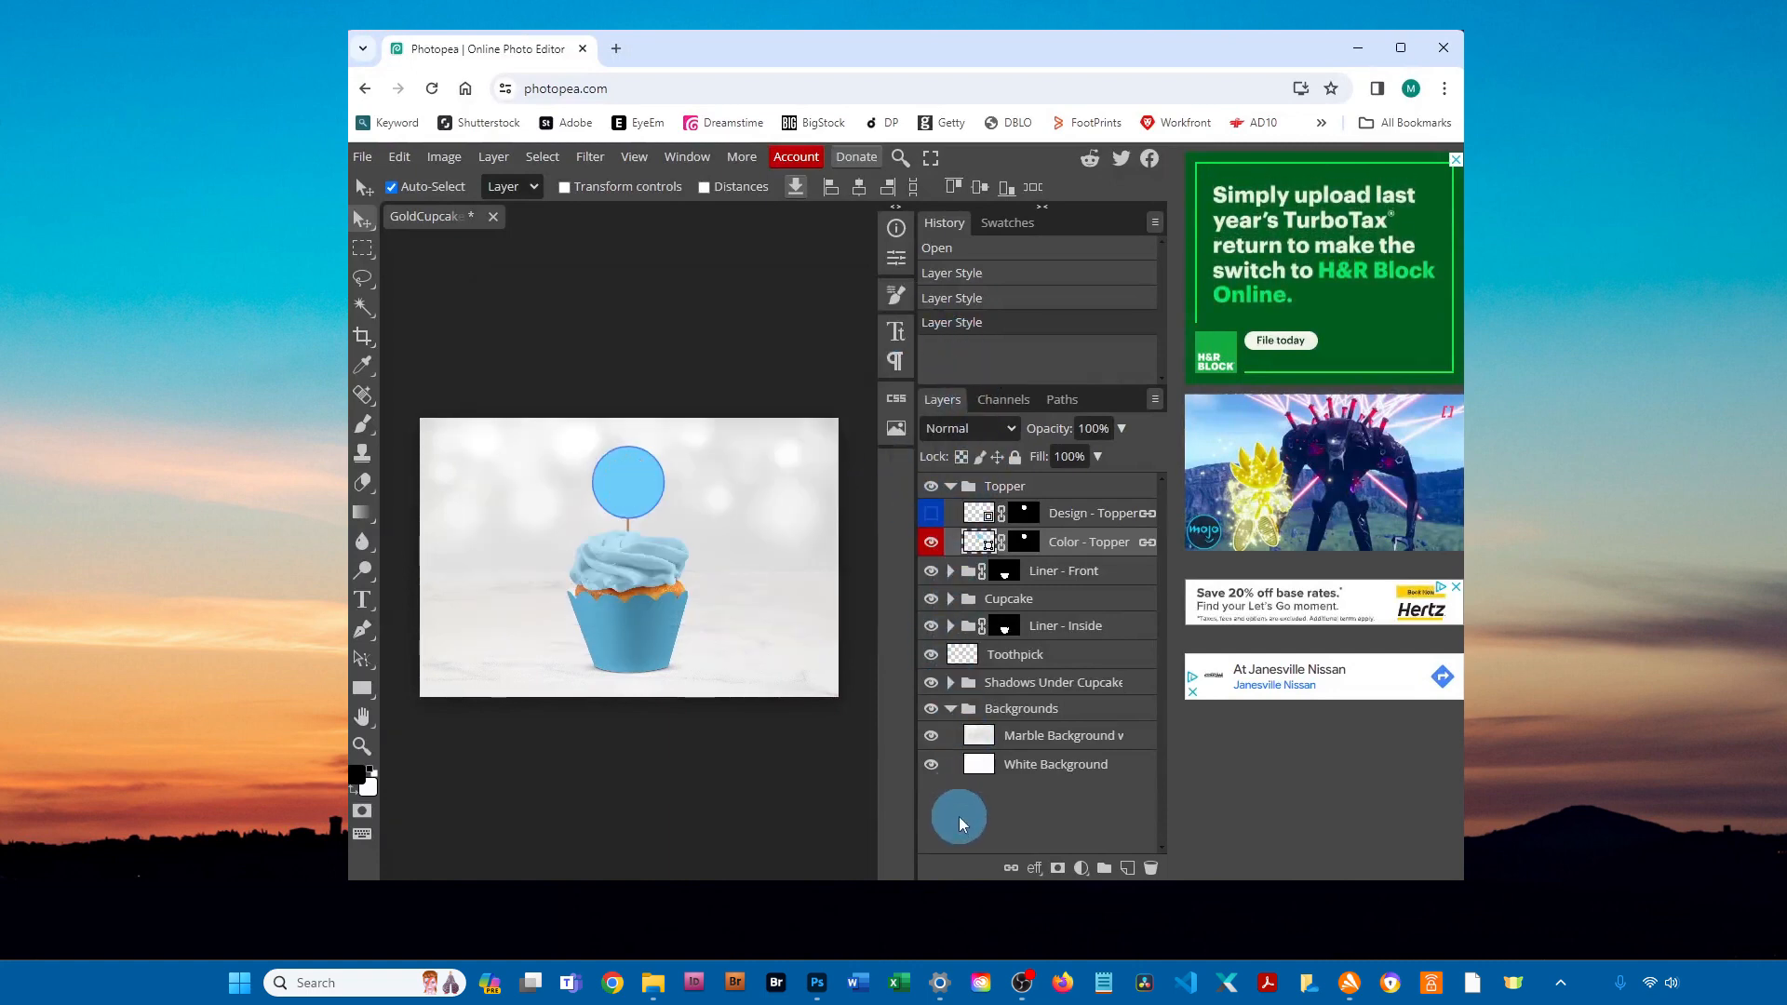
left_click(950, 486)
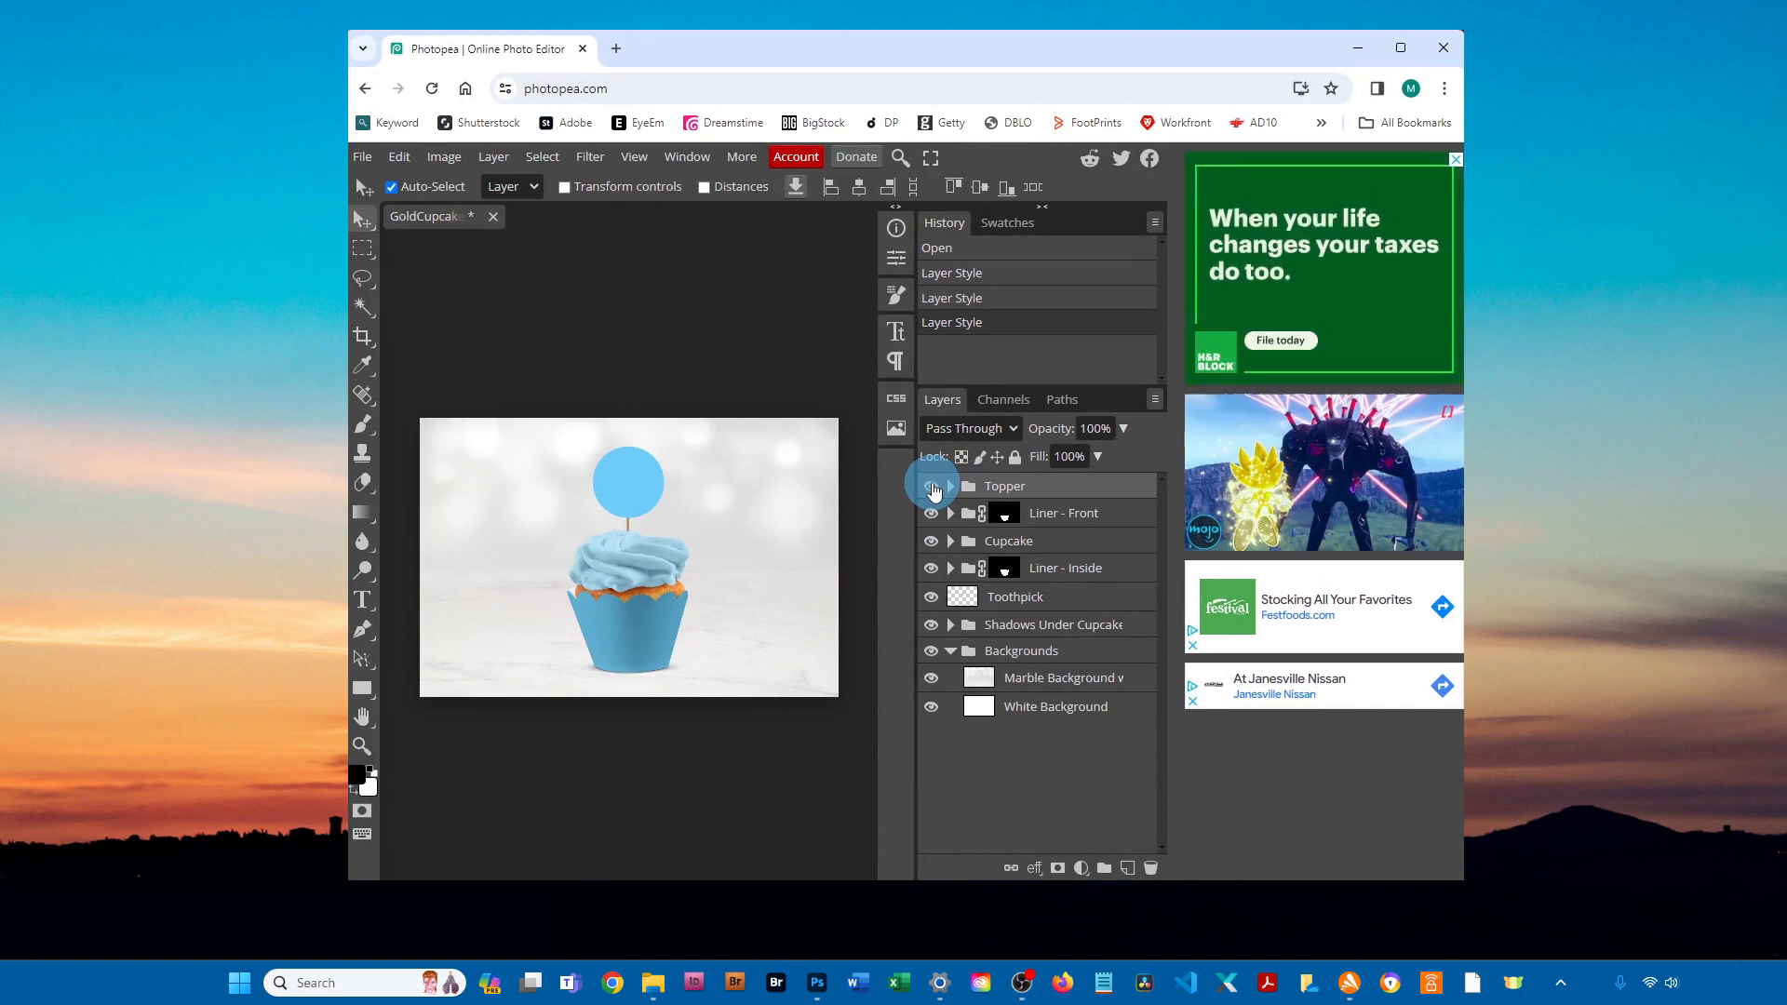
left_click(931, 488)
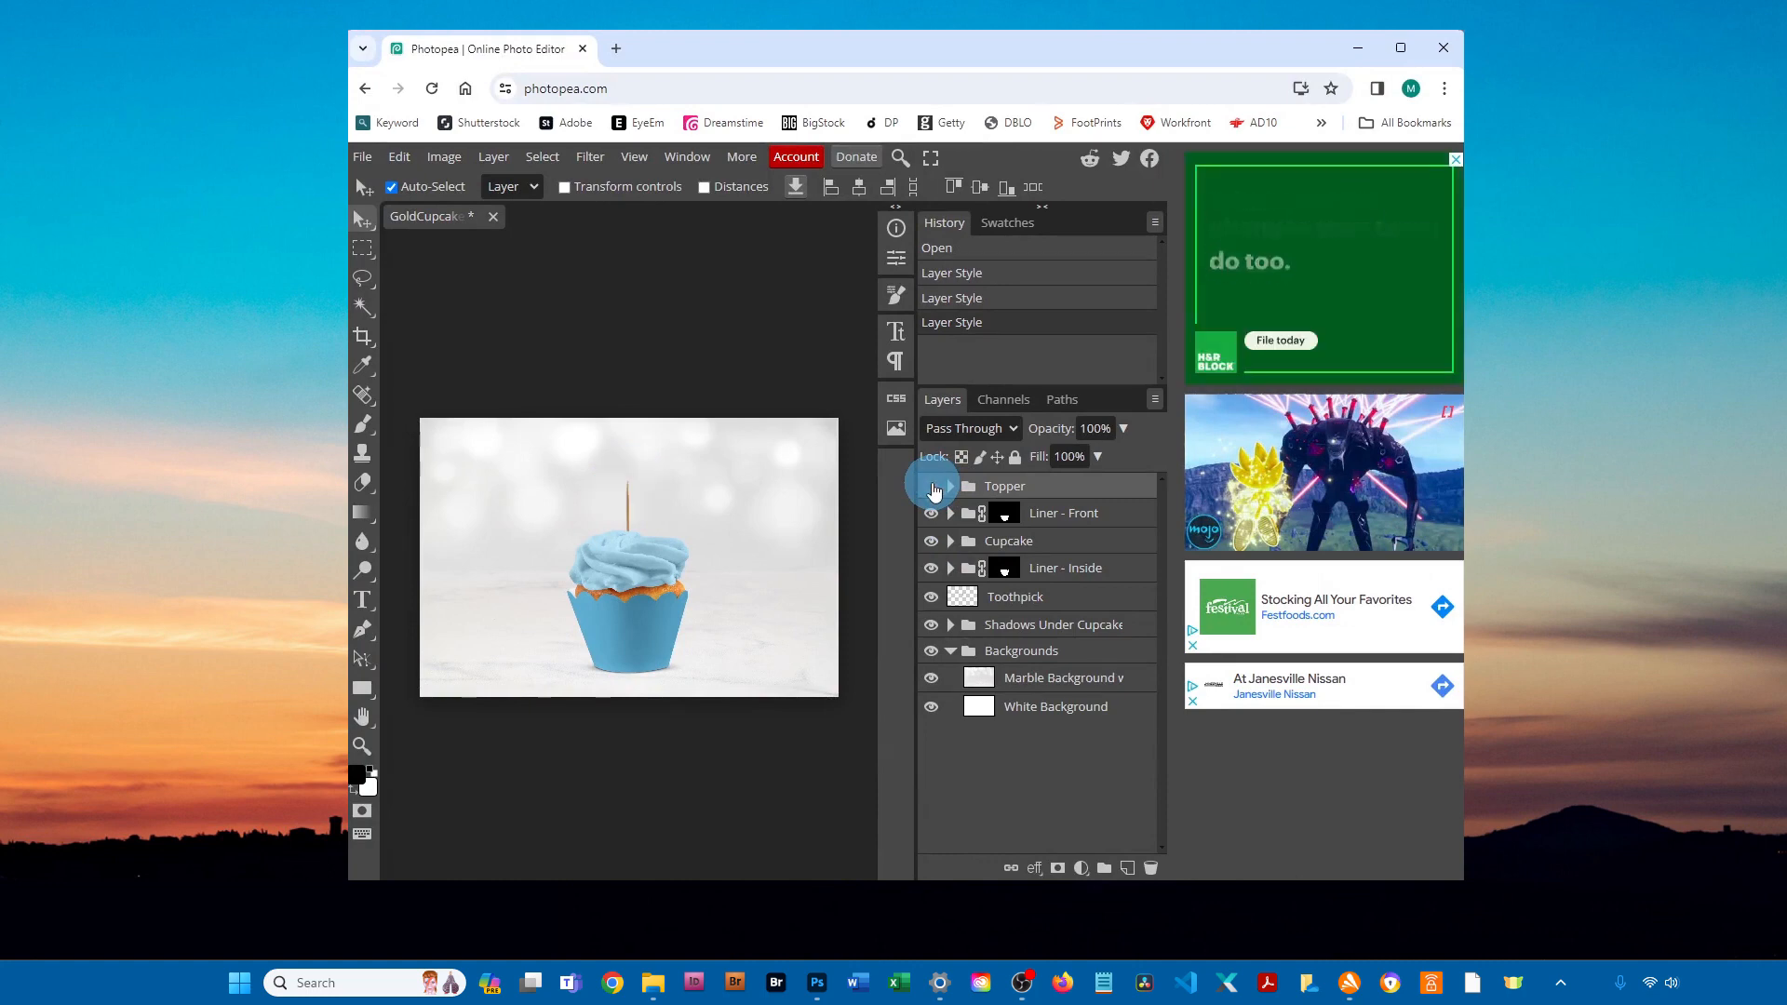
left_click(933, 597)
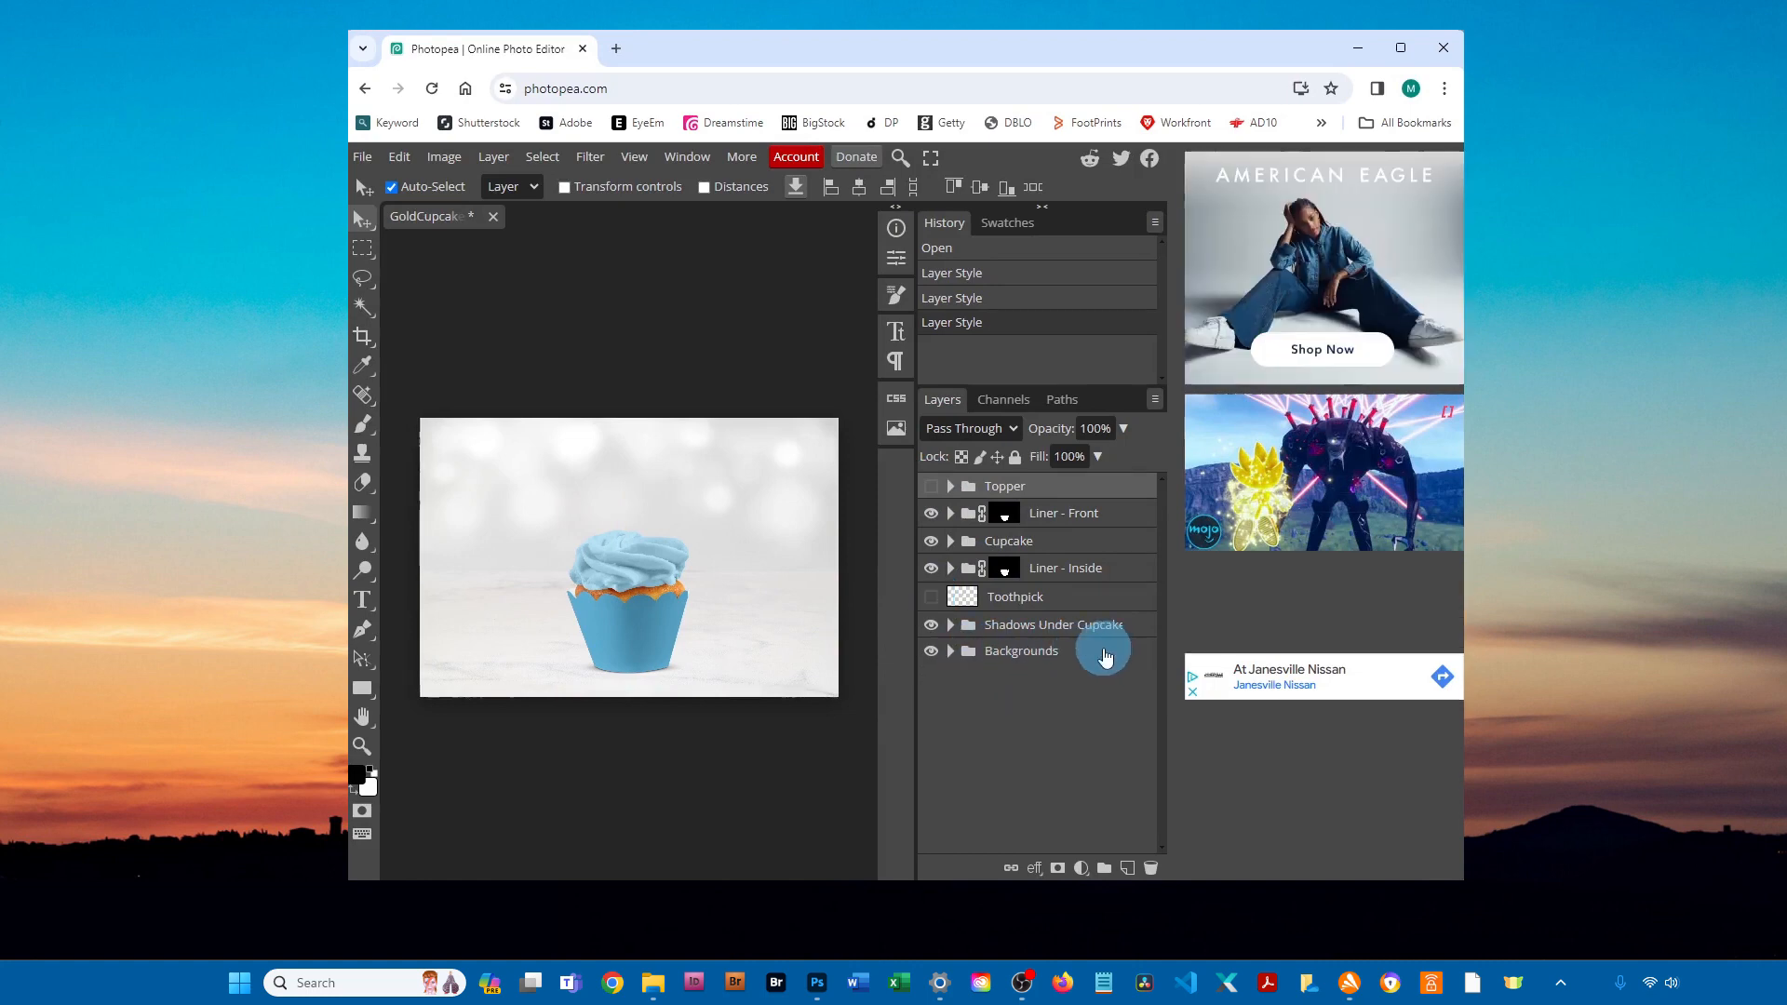
- Preview the mockup on the plain white background by temporarily hiding the marble layer in the Backgrounds group, then collapse the group
left_click(961, 652)
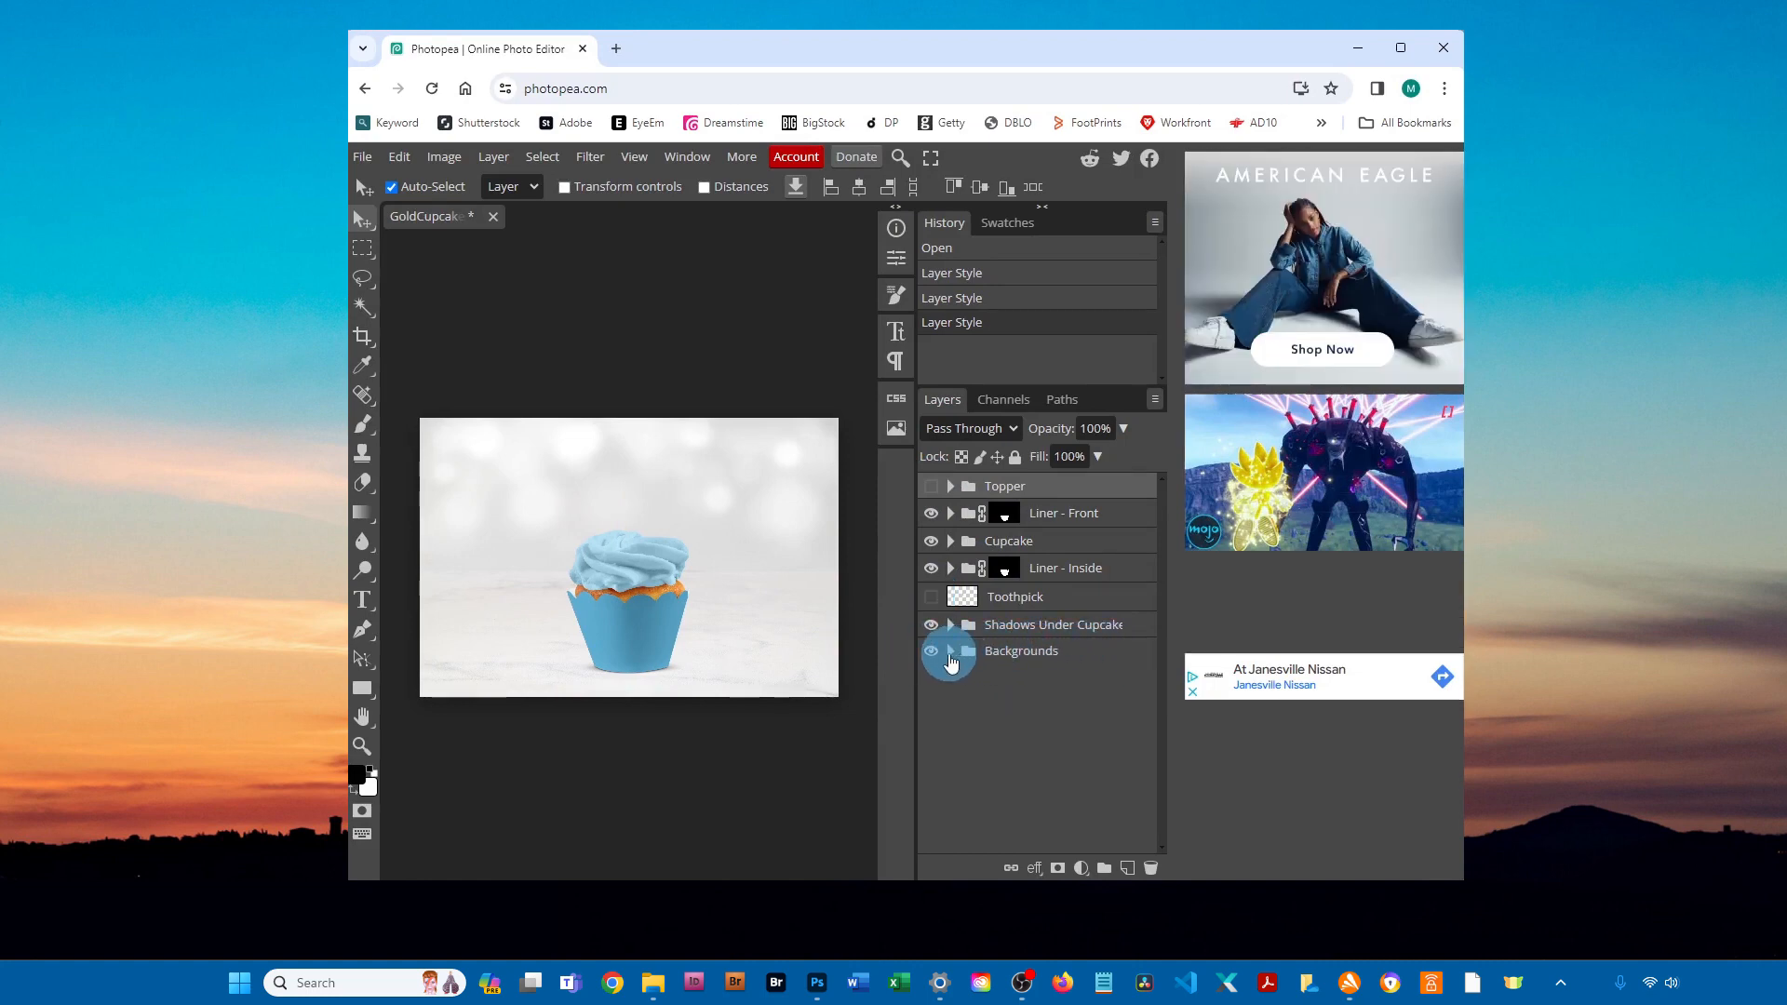
left_click(950, 652)
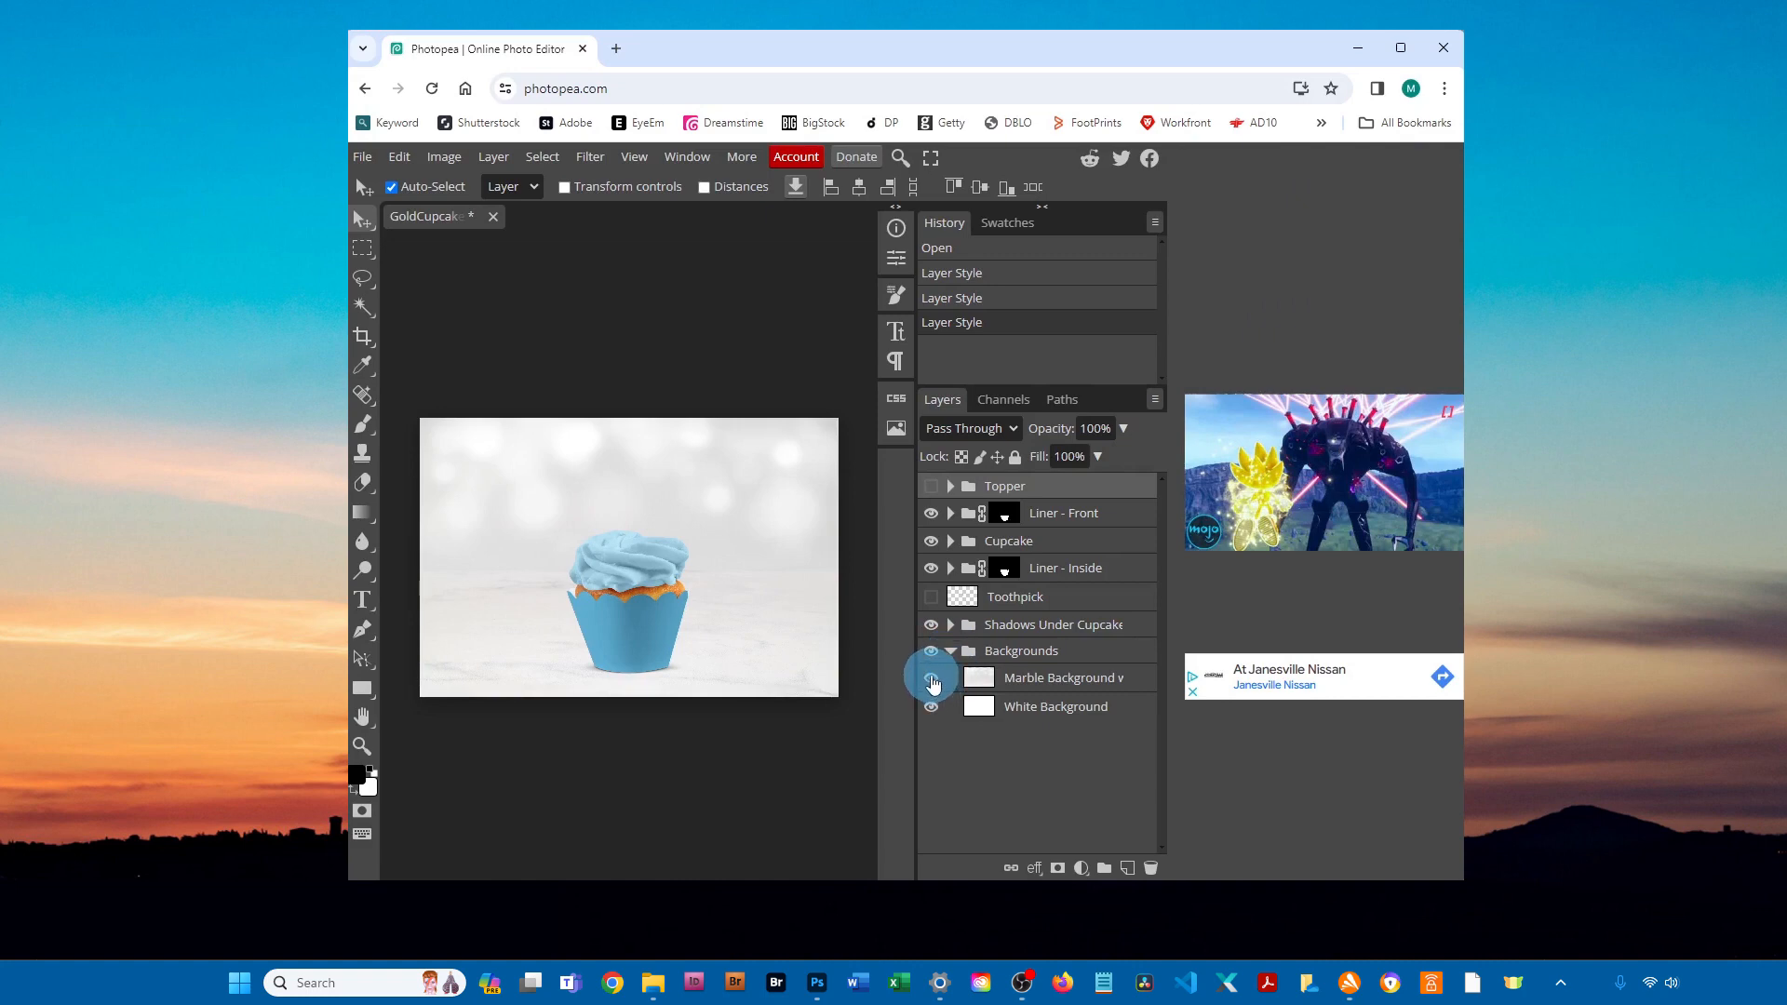
left_click(930, 679)
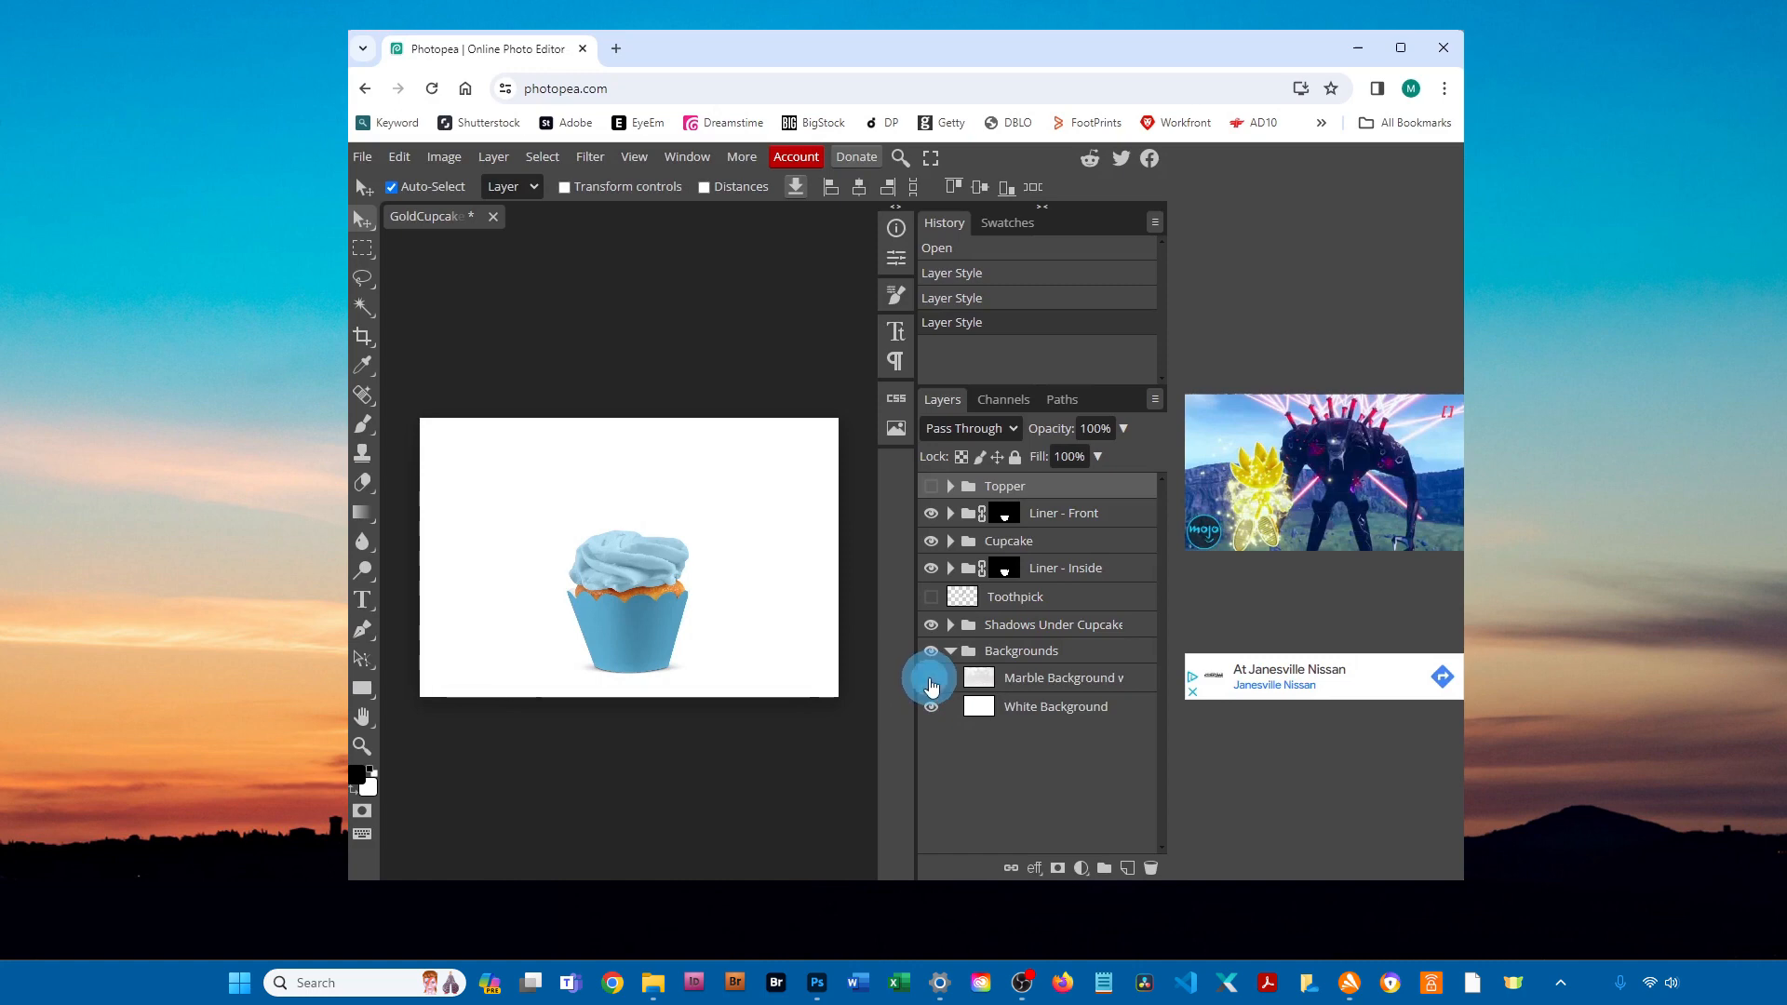
left_click(930, 680)
left_click(950, 652)
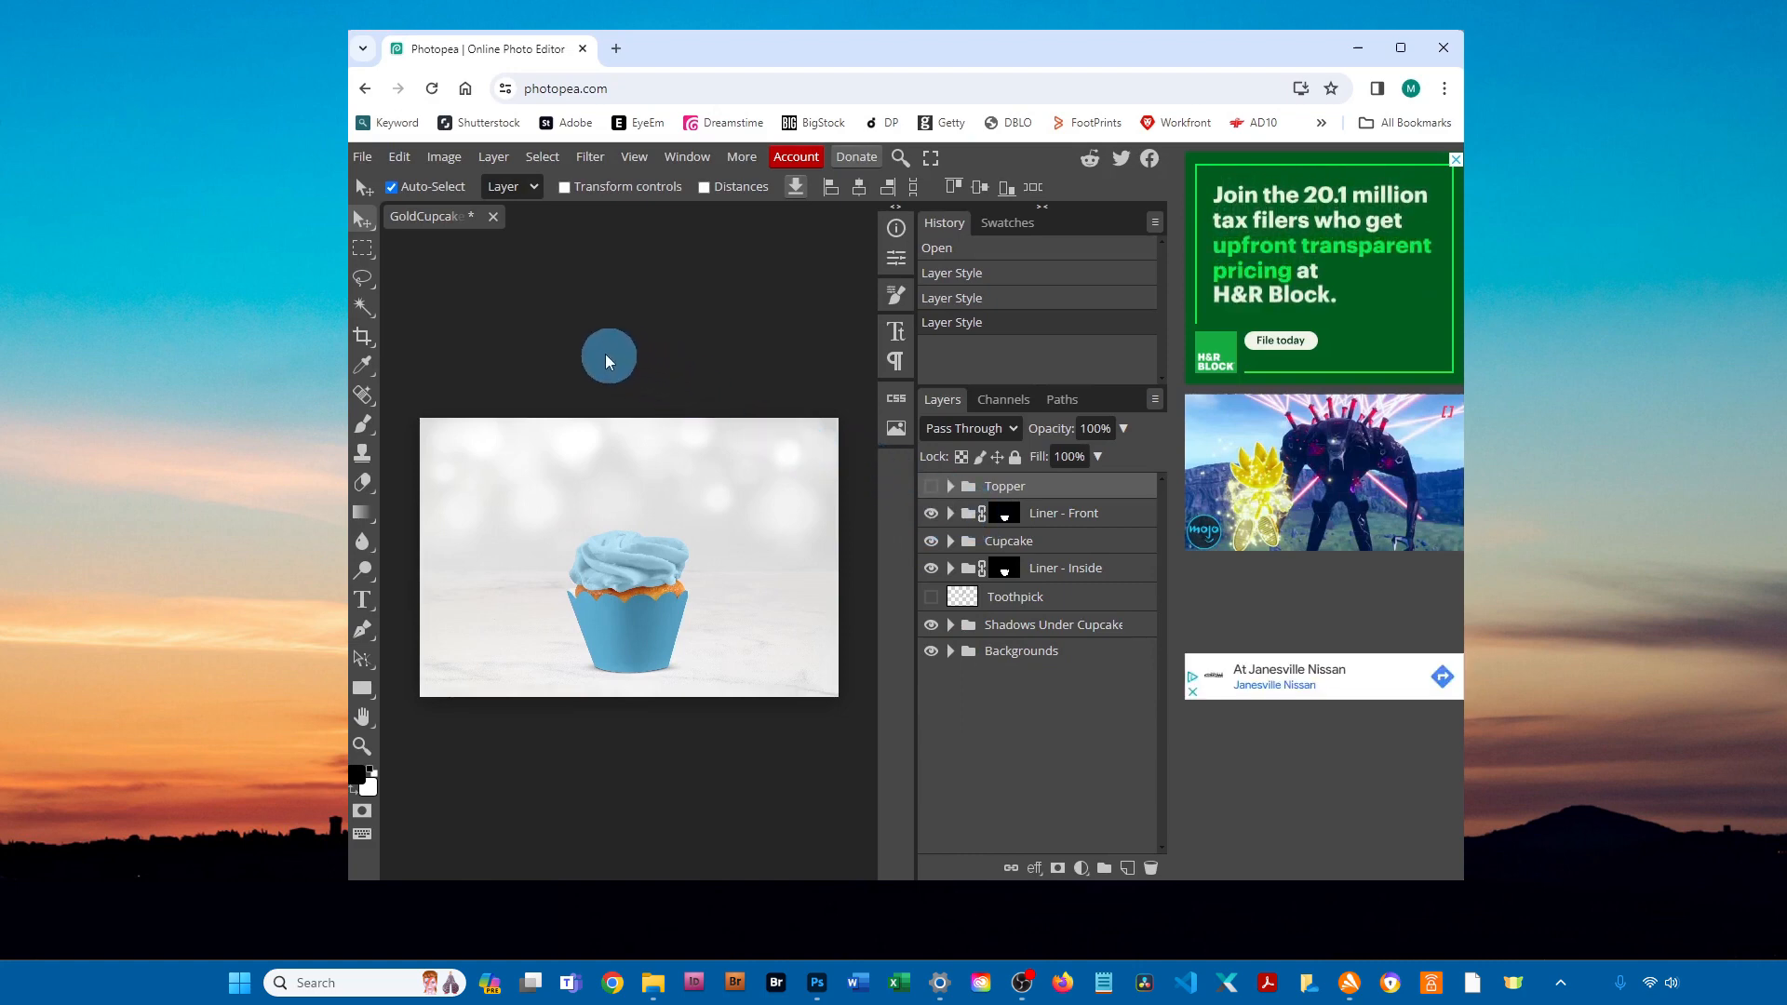
- Open the LightsBkgd image from the 1_Art folder as a separate document
left_click(363, 158)
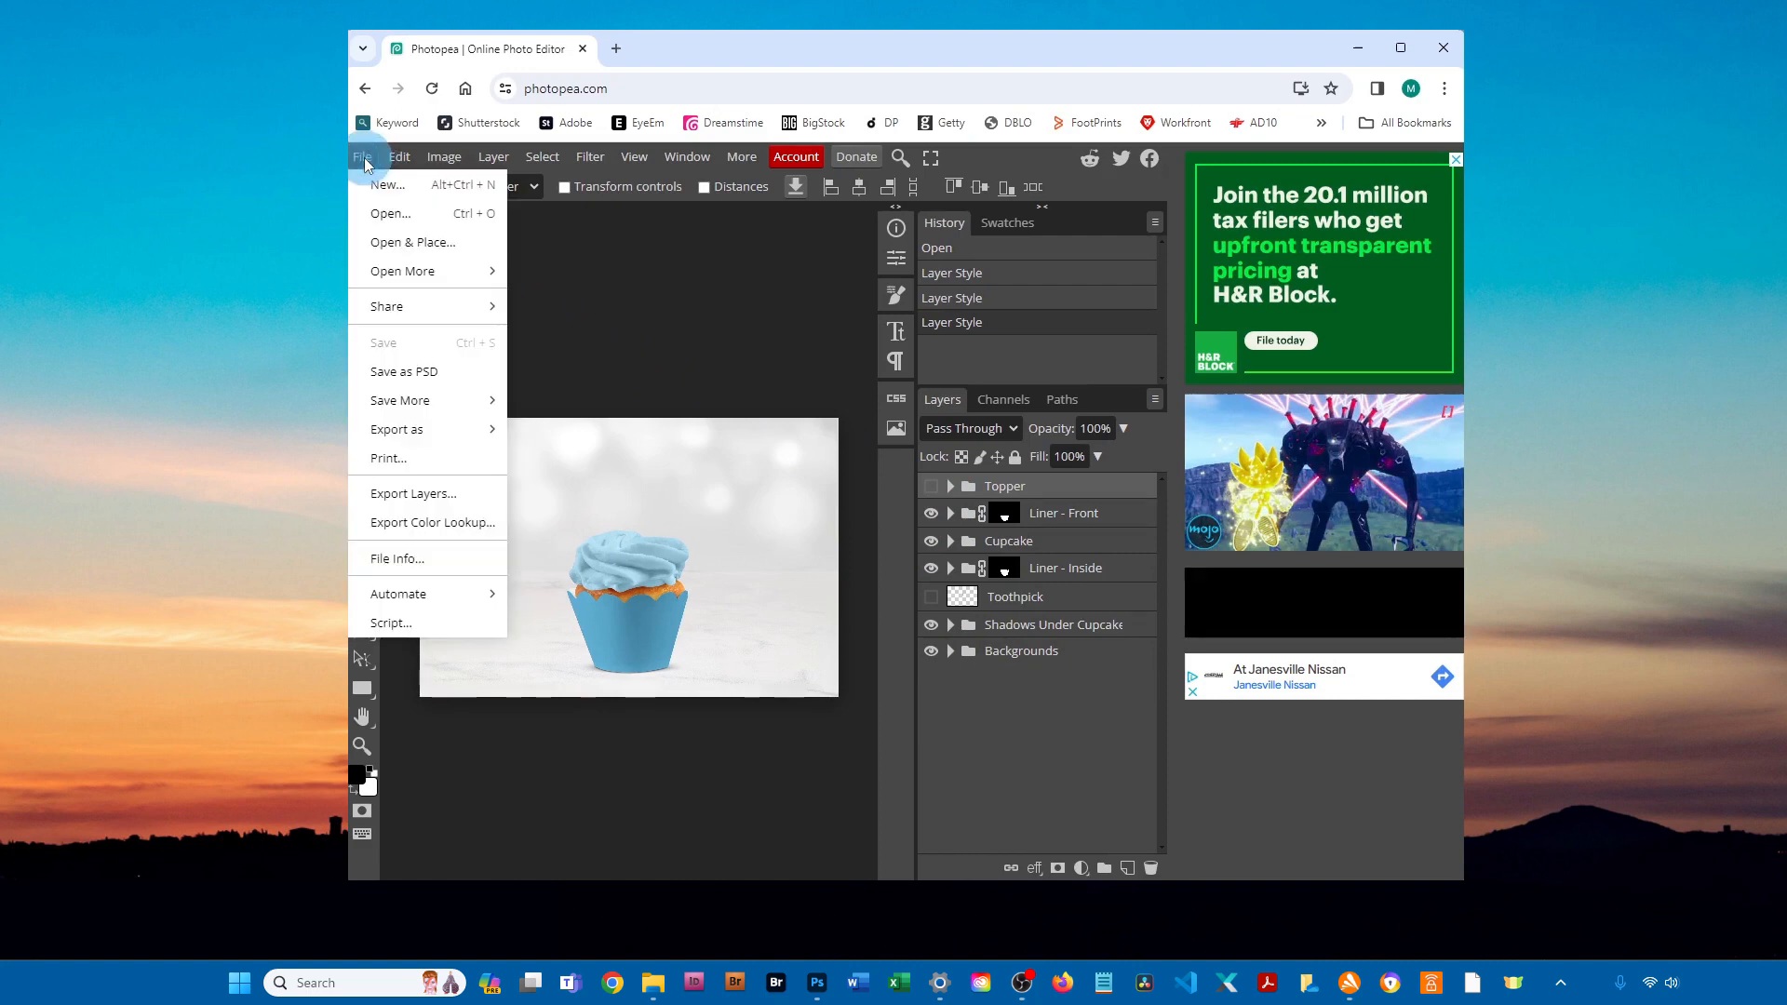
left_click(460, 241)
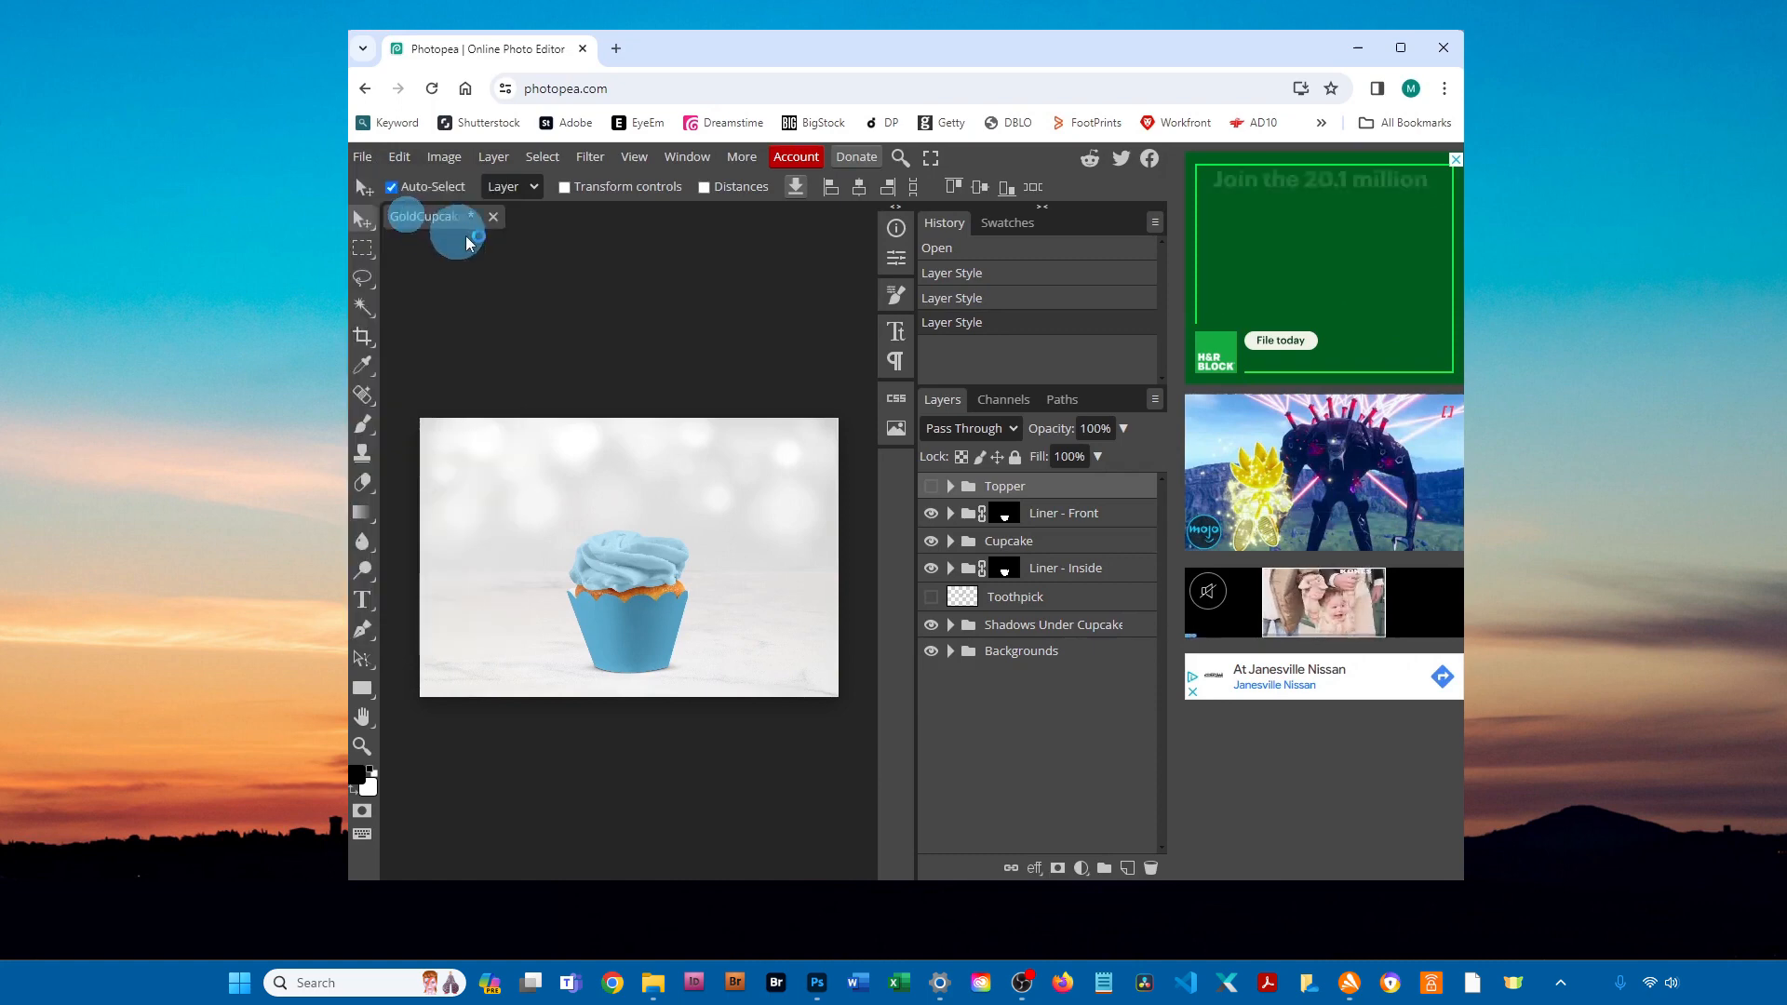
left_click(1278, 409)
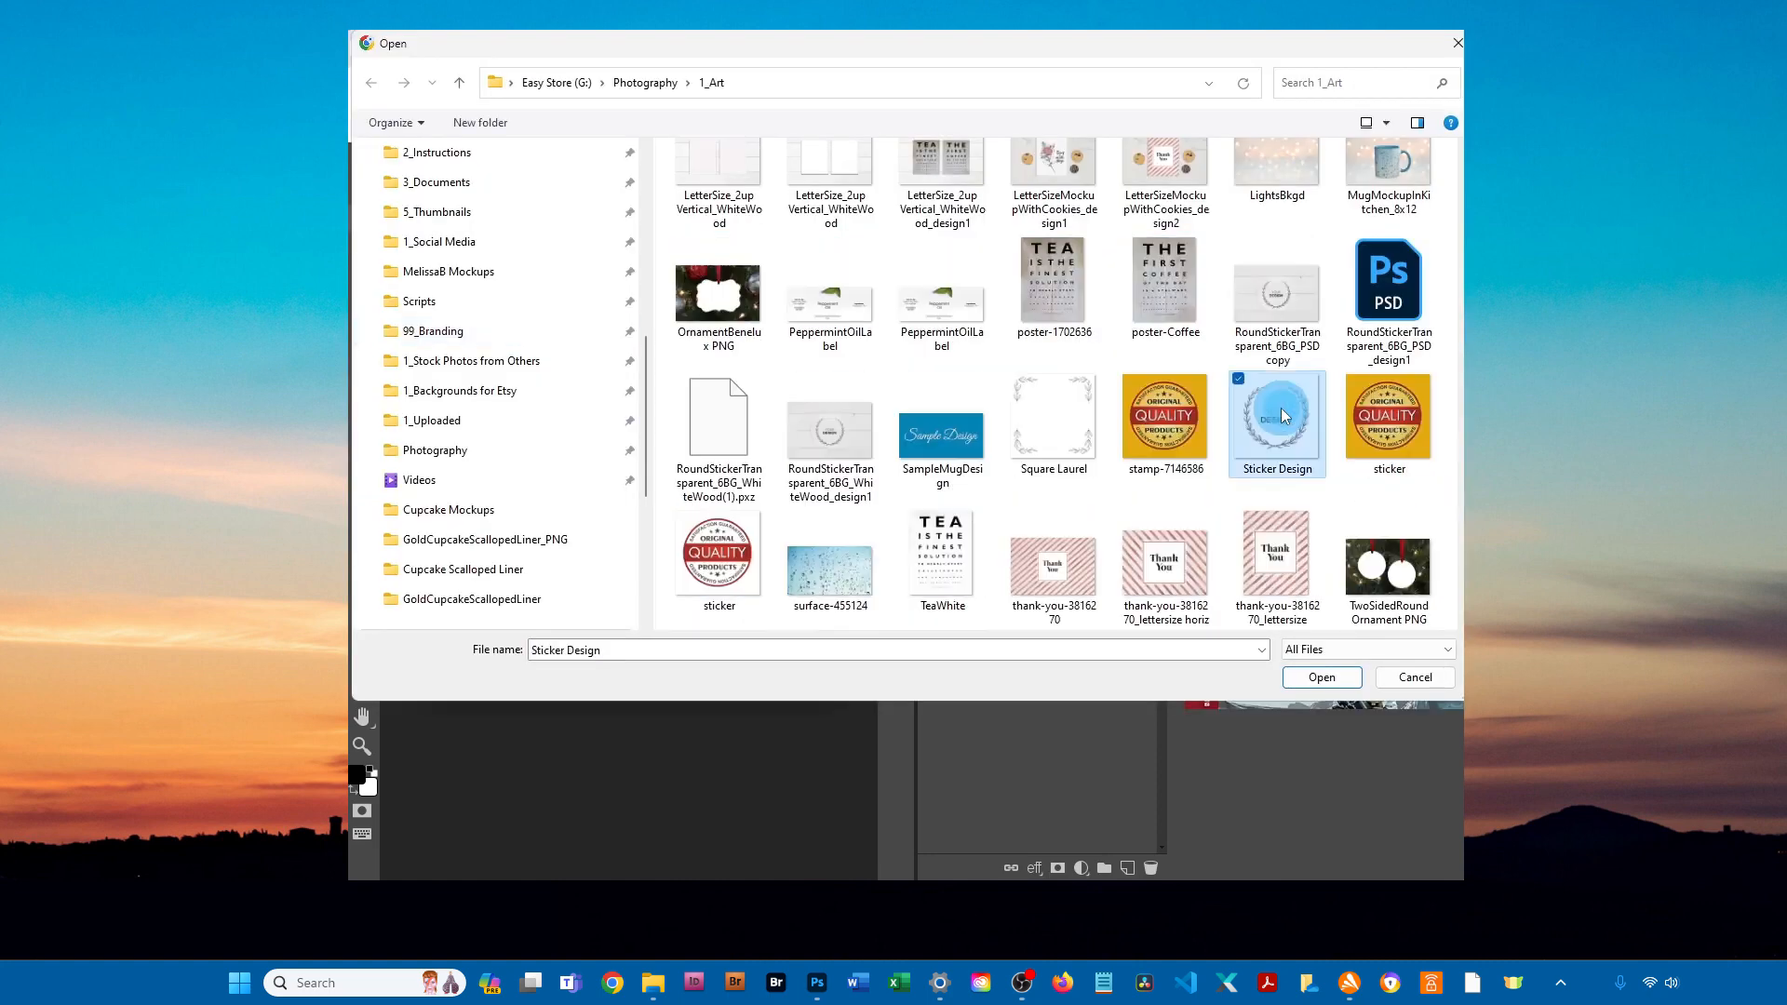
left_click(1281, 177)
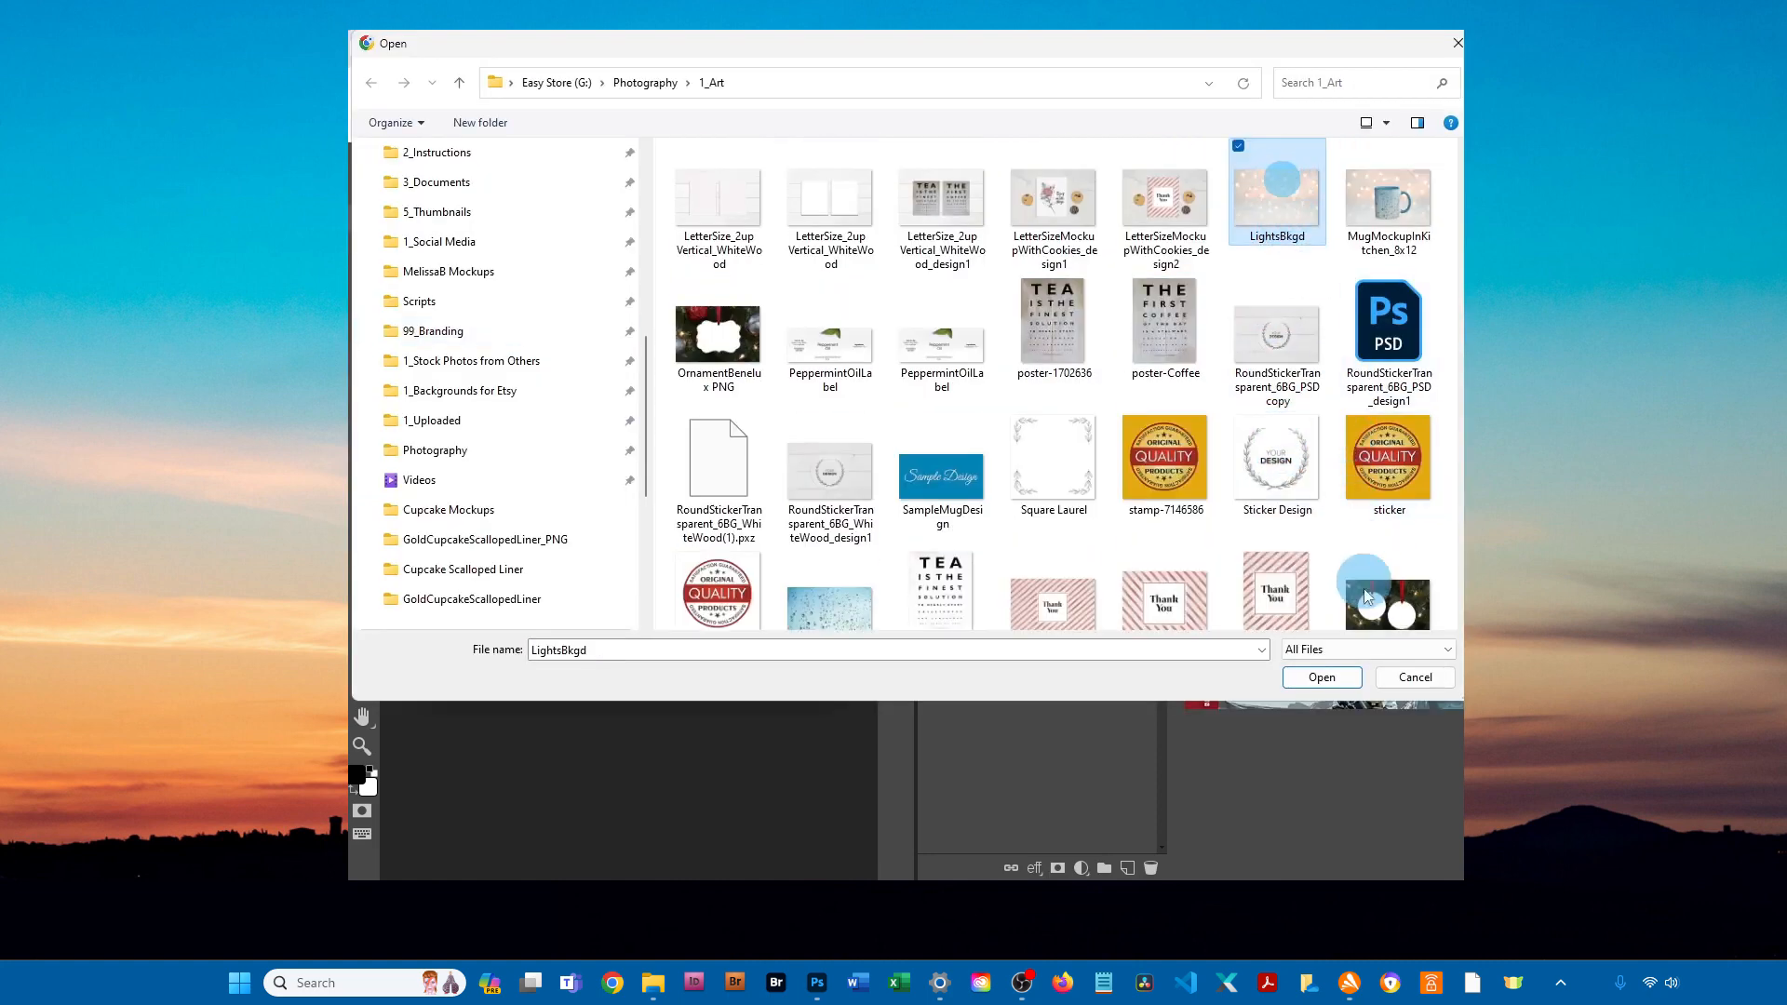
left_click(1322, 677)
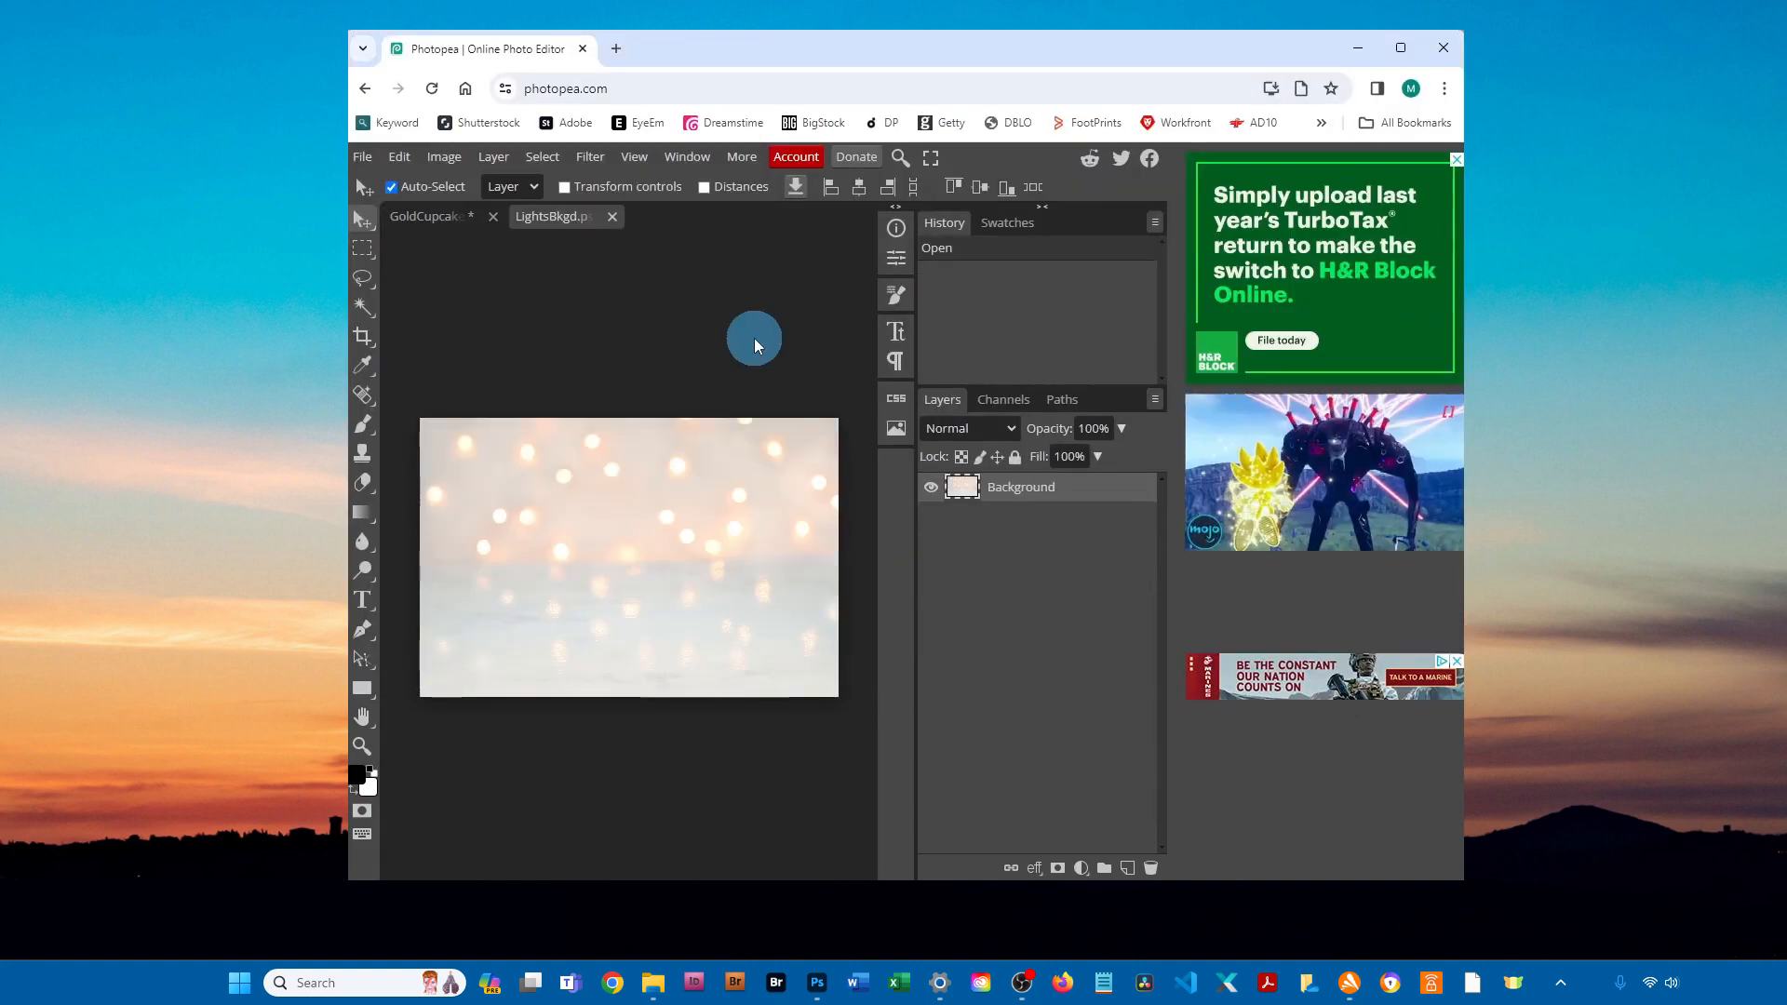
- Select the entire LightsBkgd image and copy it
left_click(542, 156)
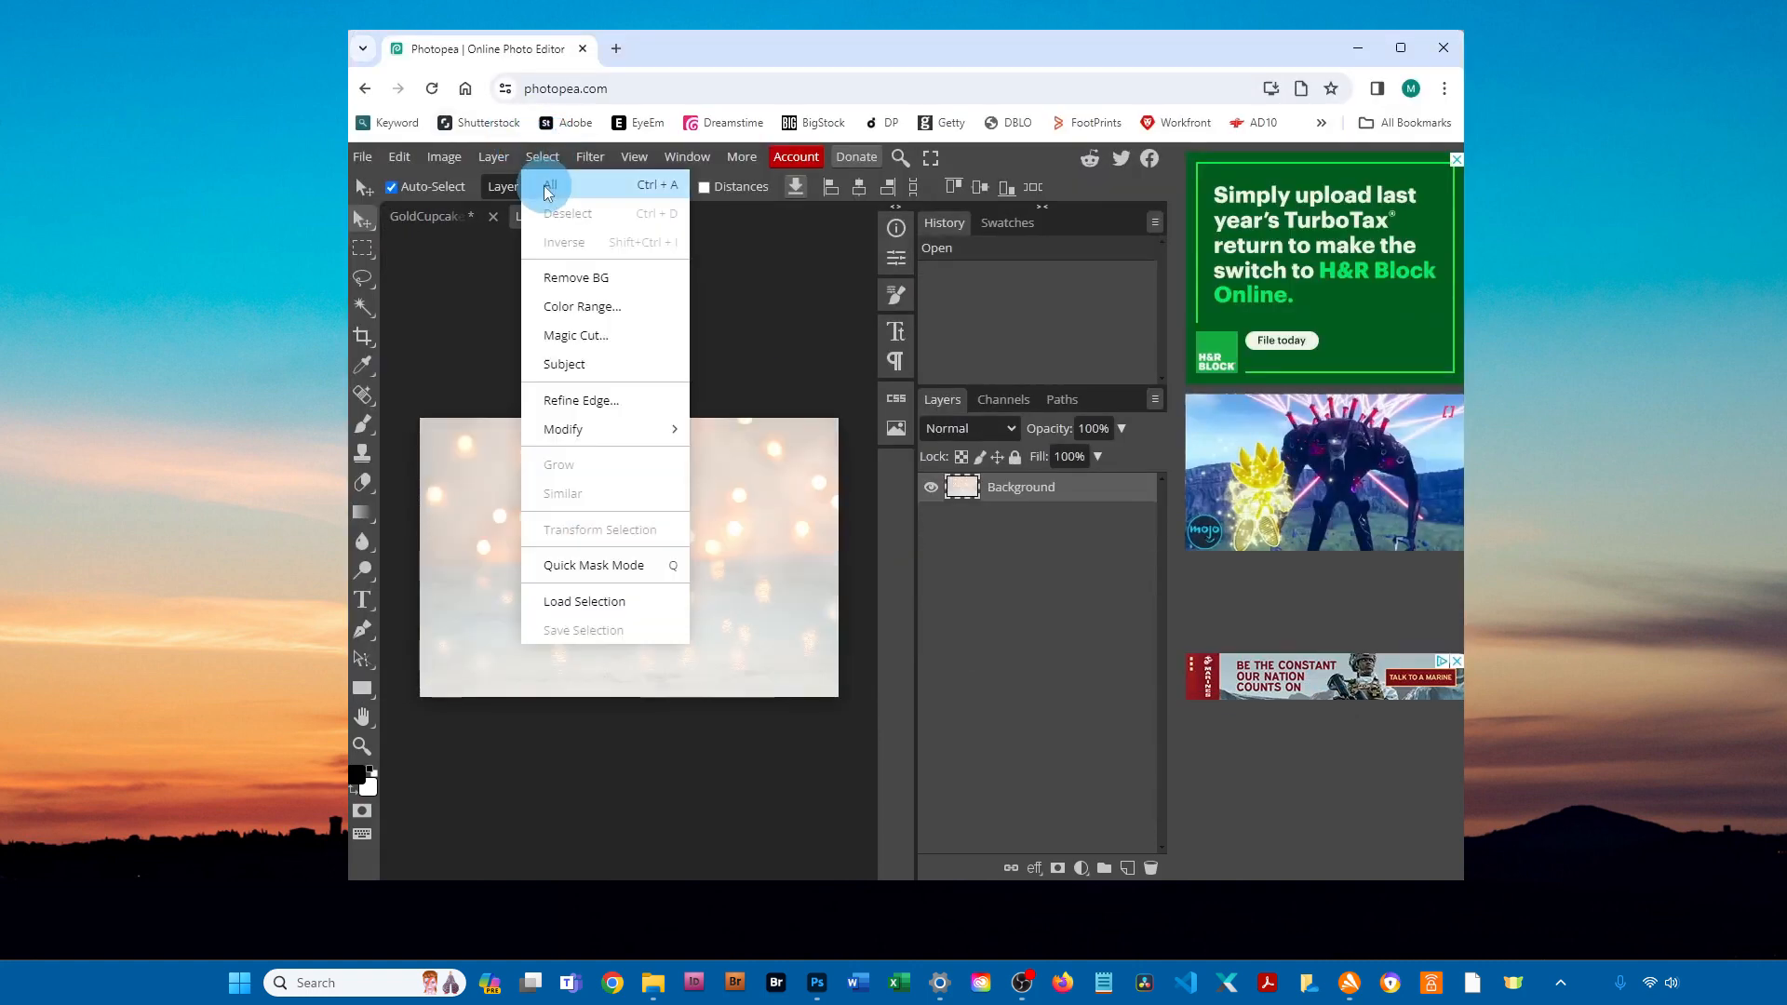
left_click(549, 188)
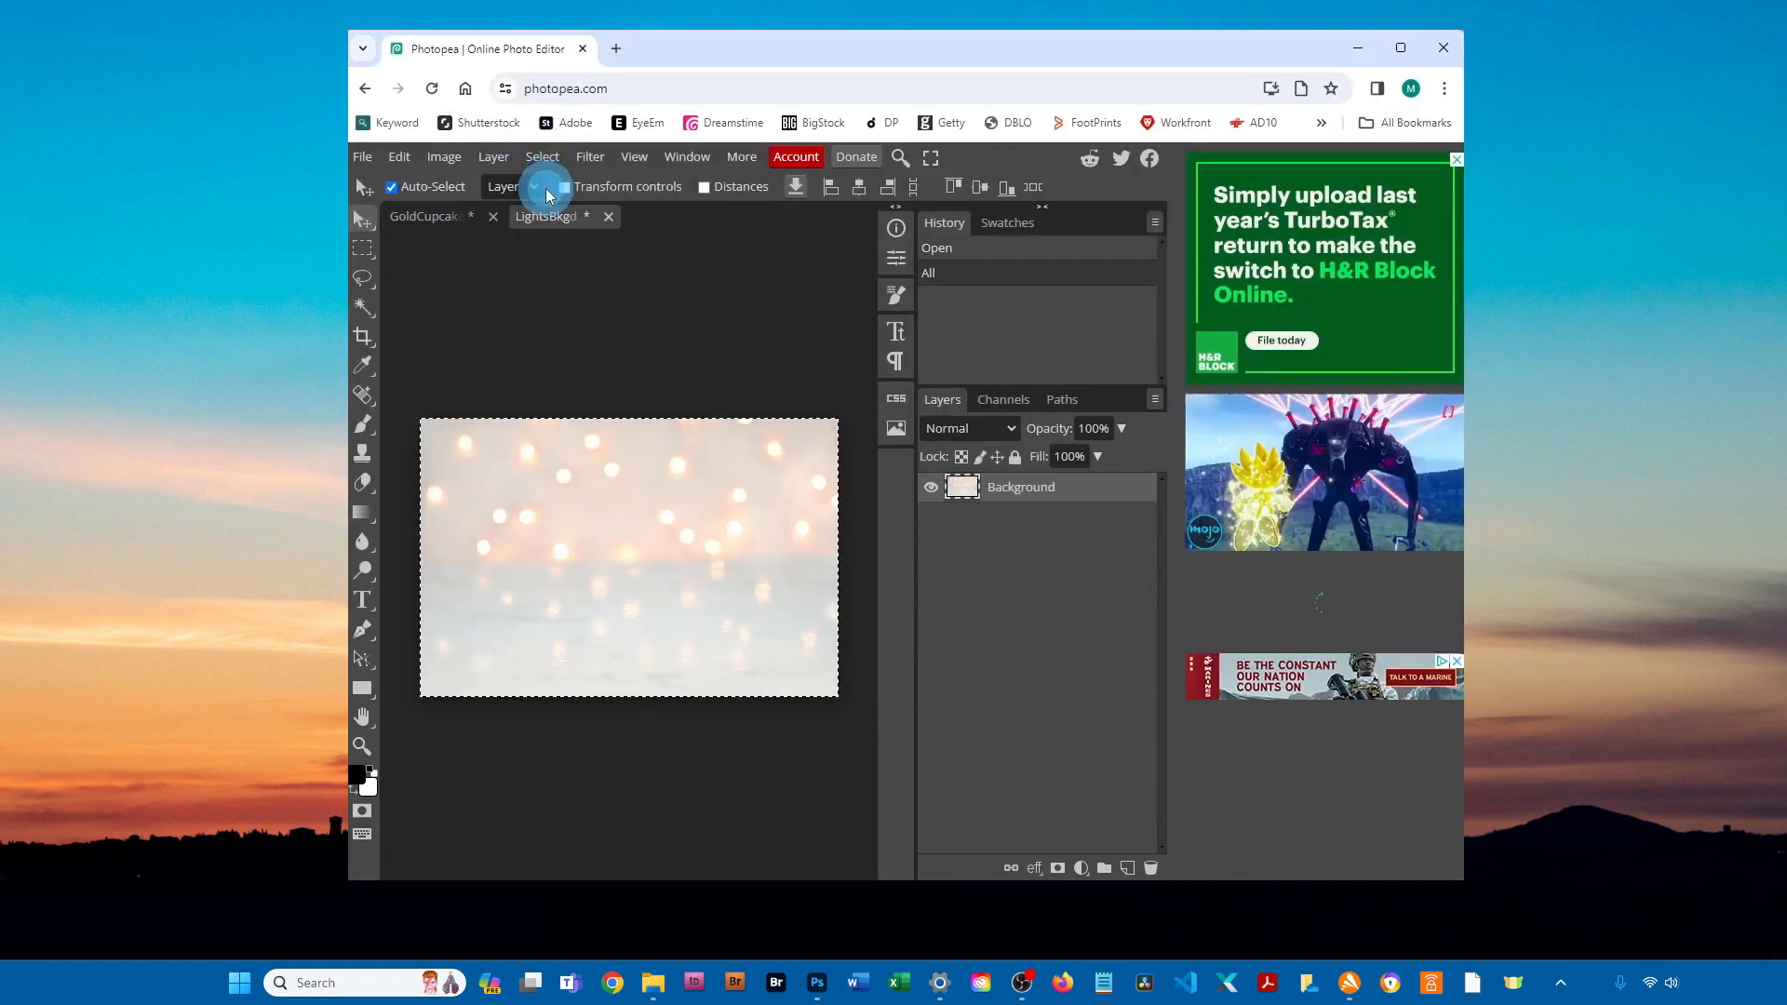
left_click(400, 158)
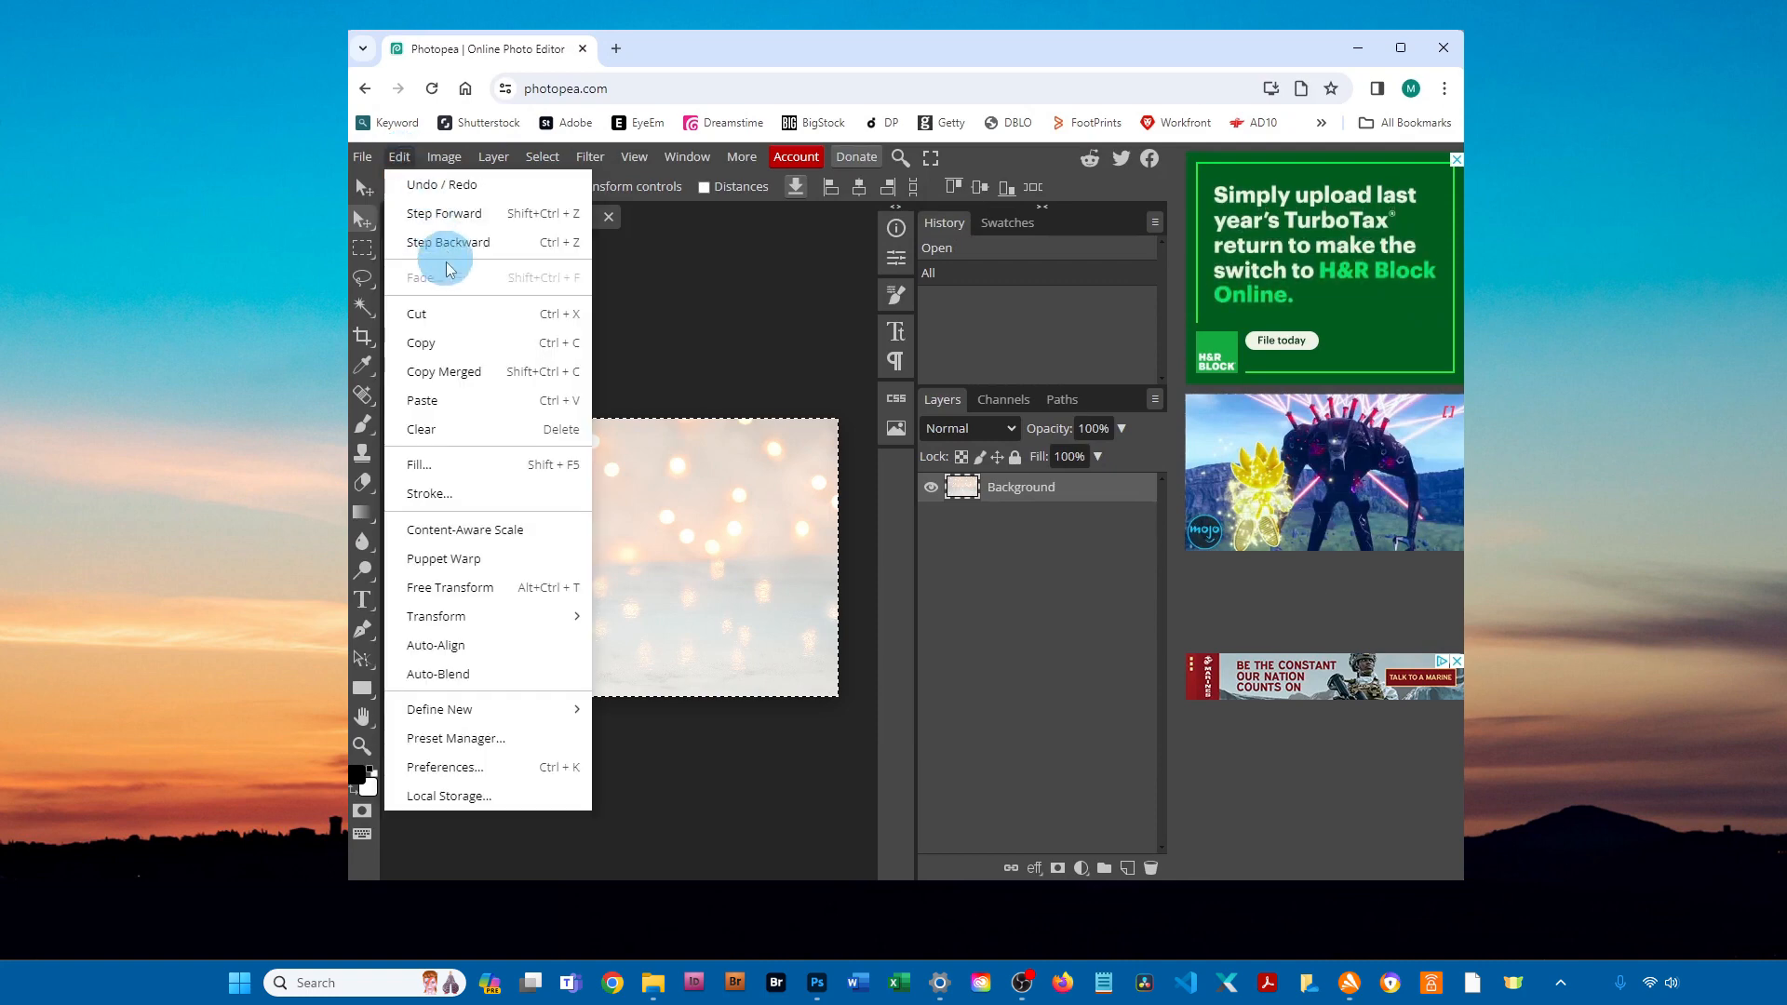
left_click(442, 346)
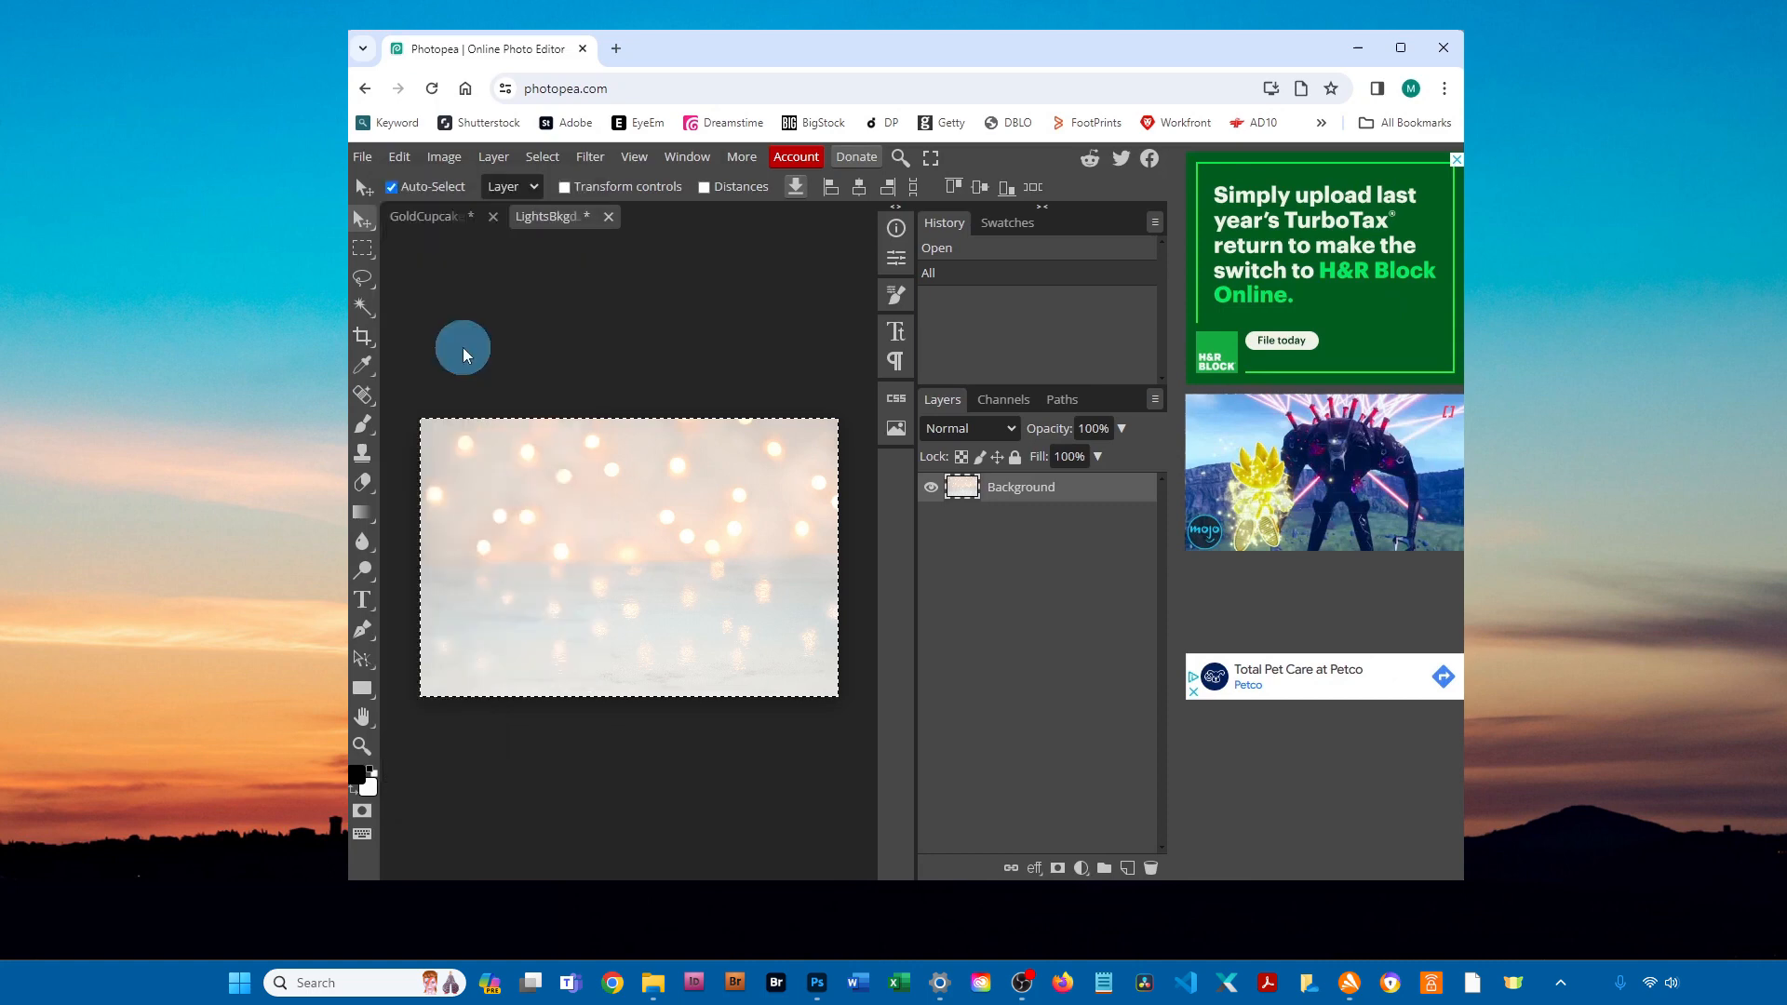
- Paste the lights image into the cupcake mockup, place its layer below the Backgrounds group and hide that group
left_click(447, 219)
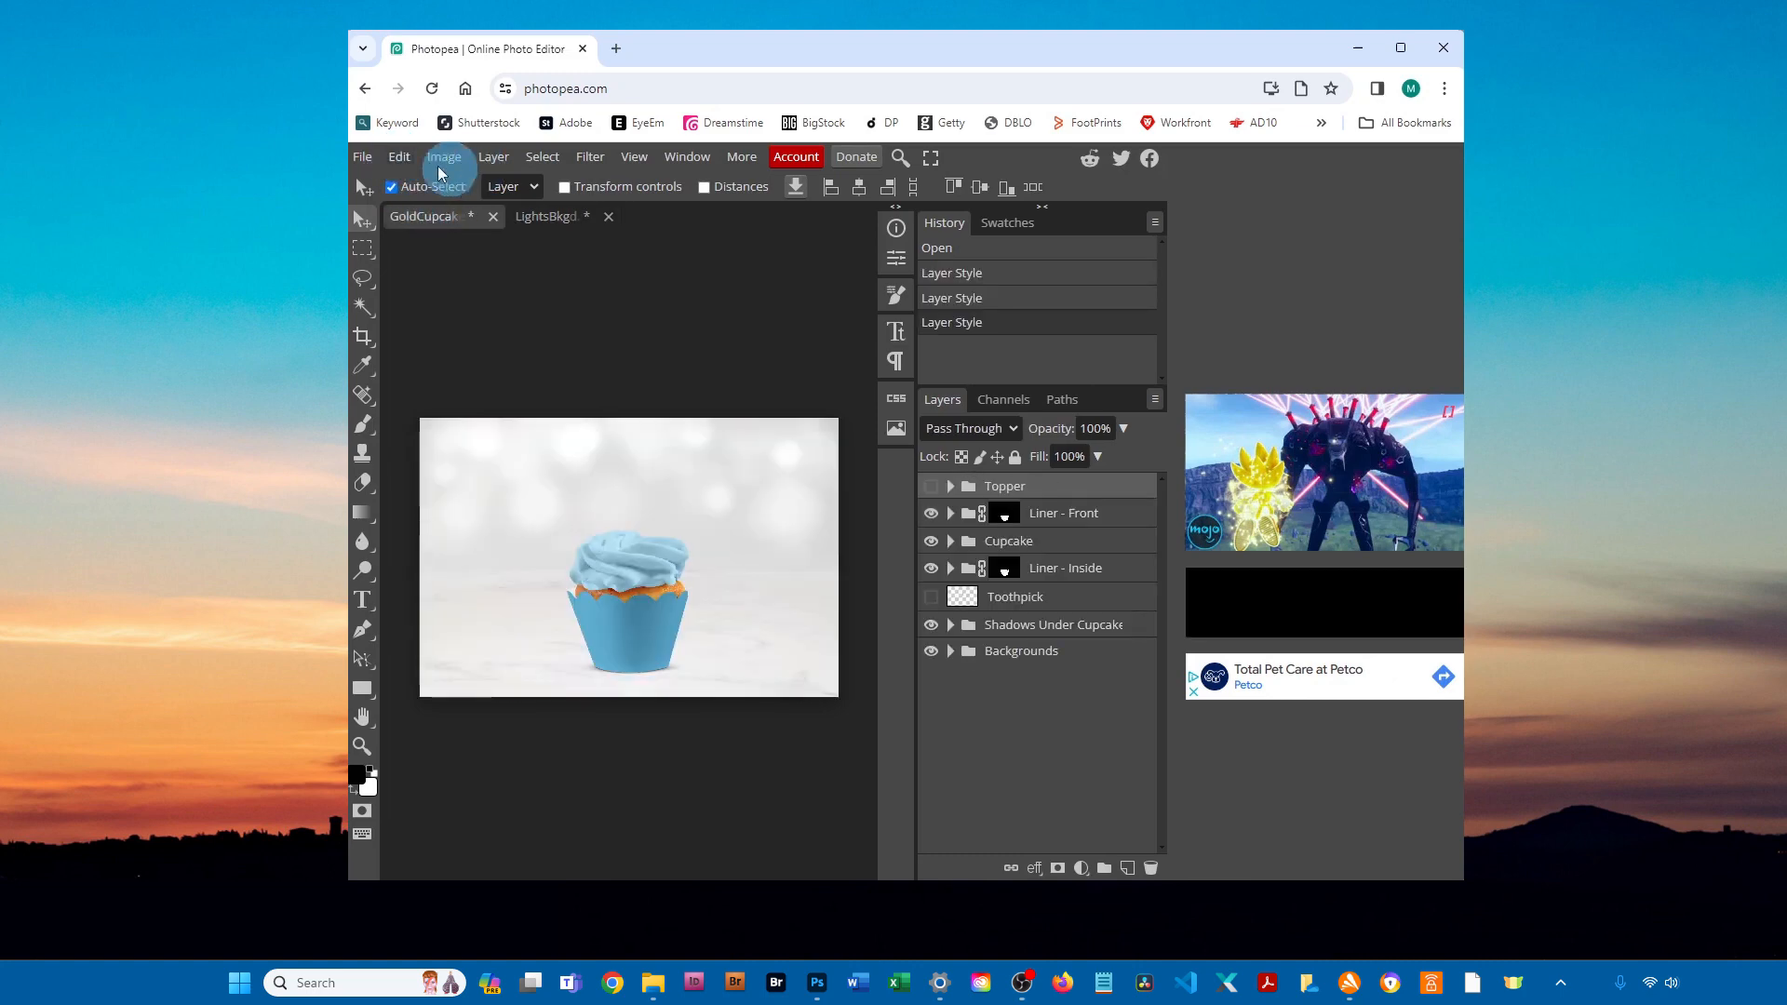
left_click(400, 158)
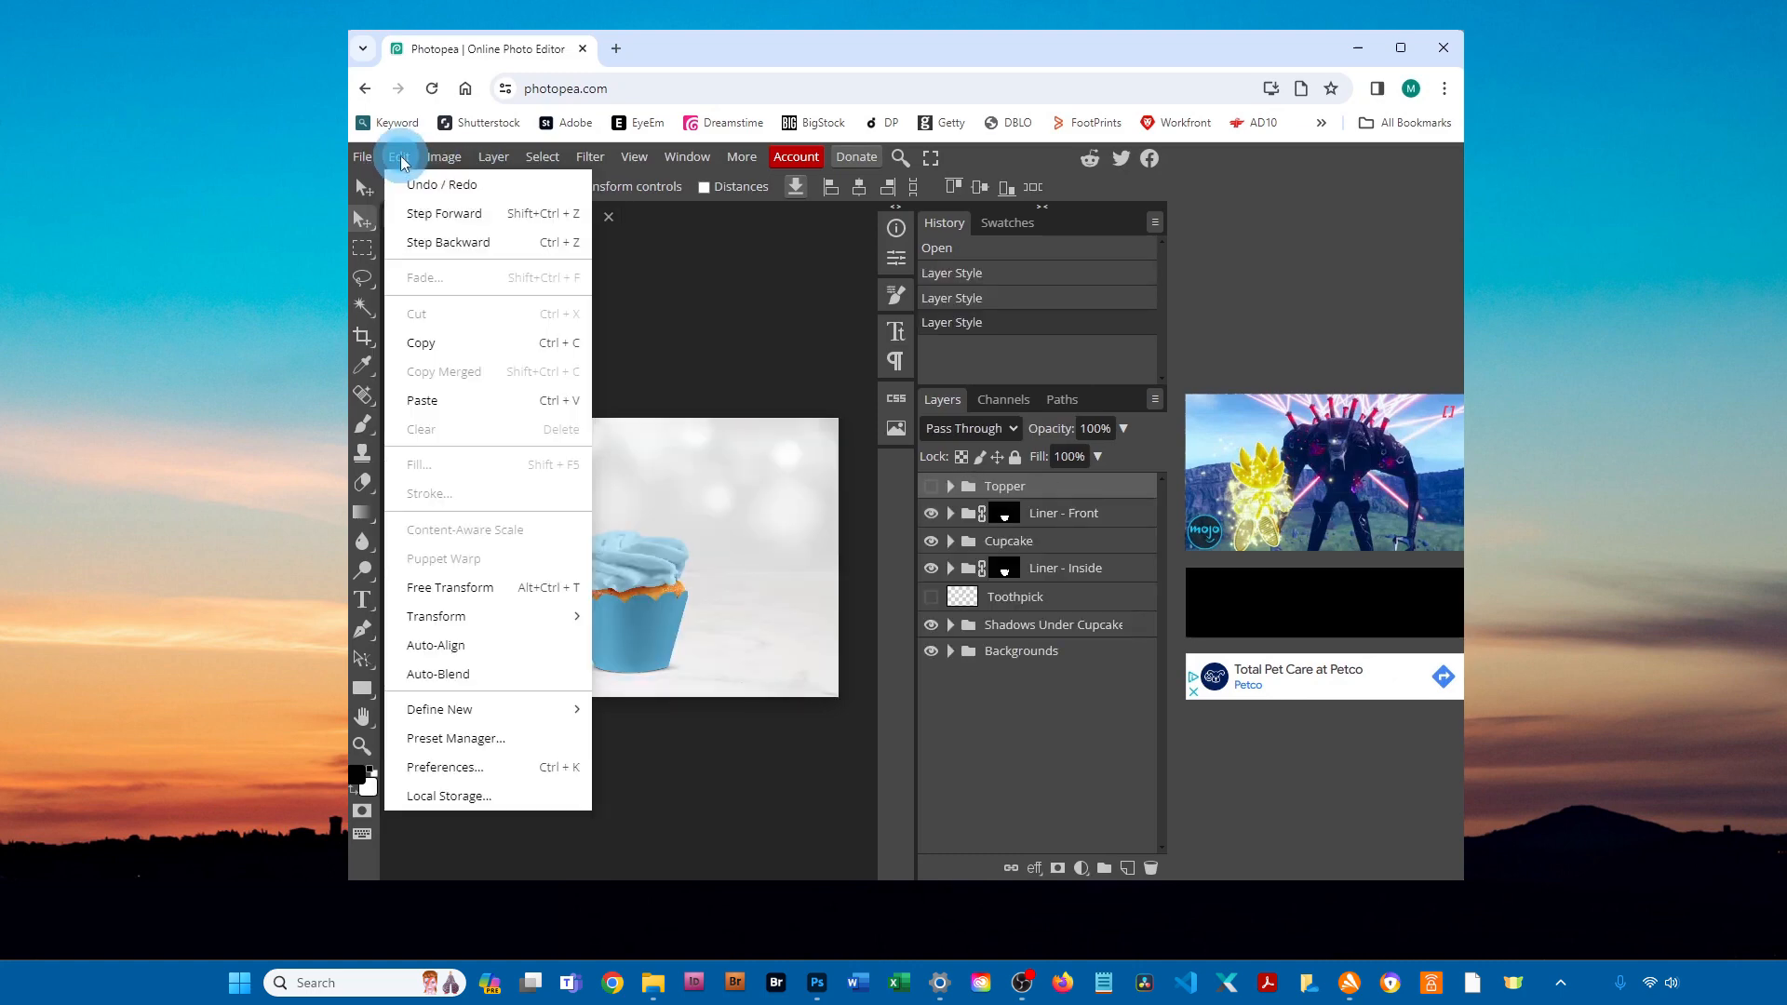
left_click(434, 410)
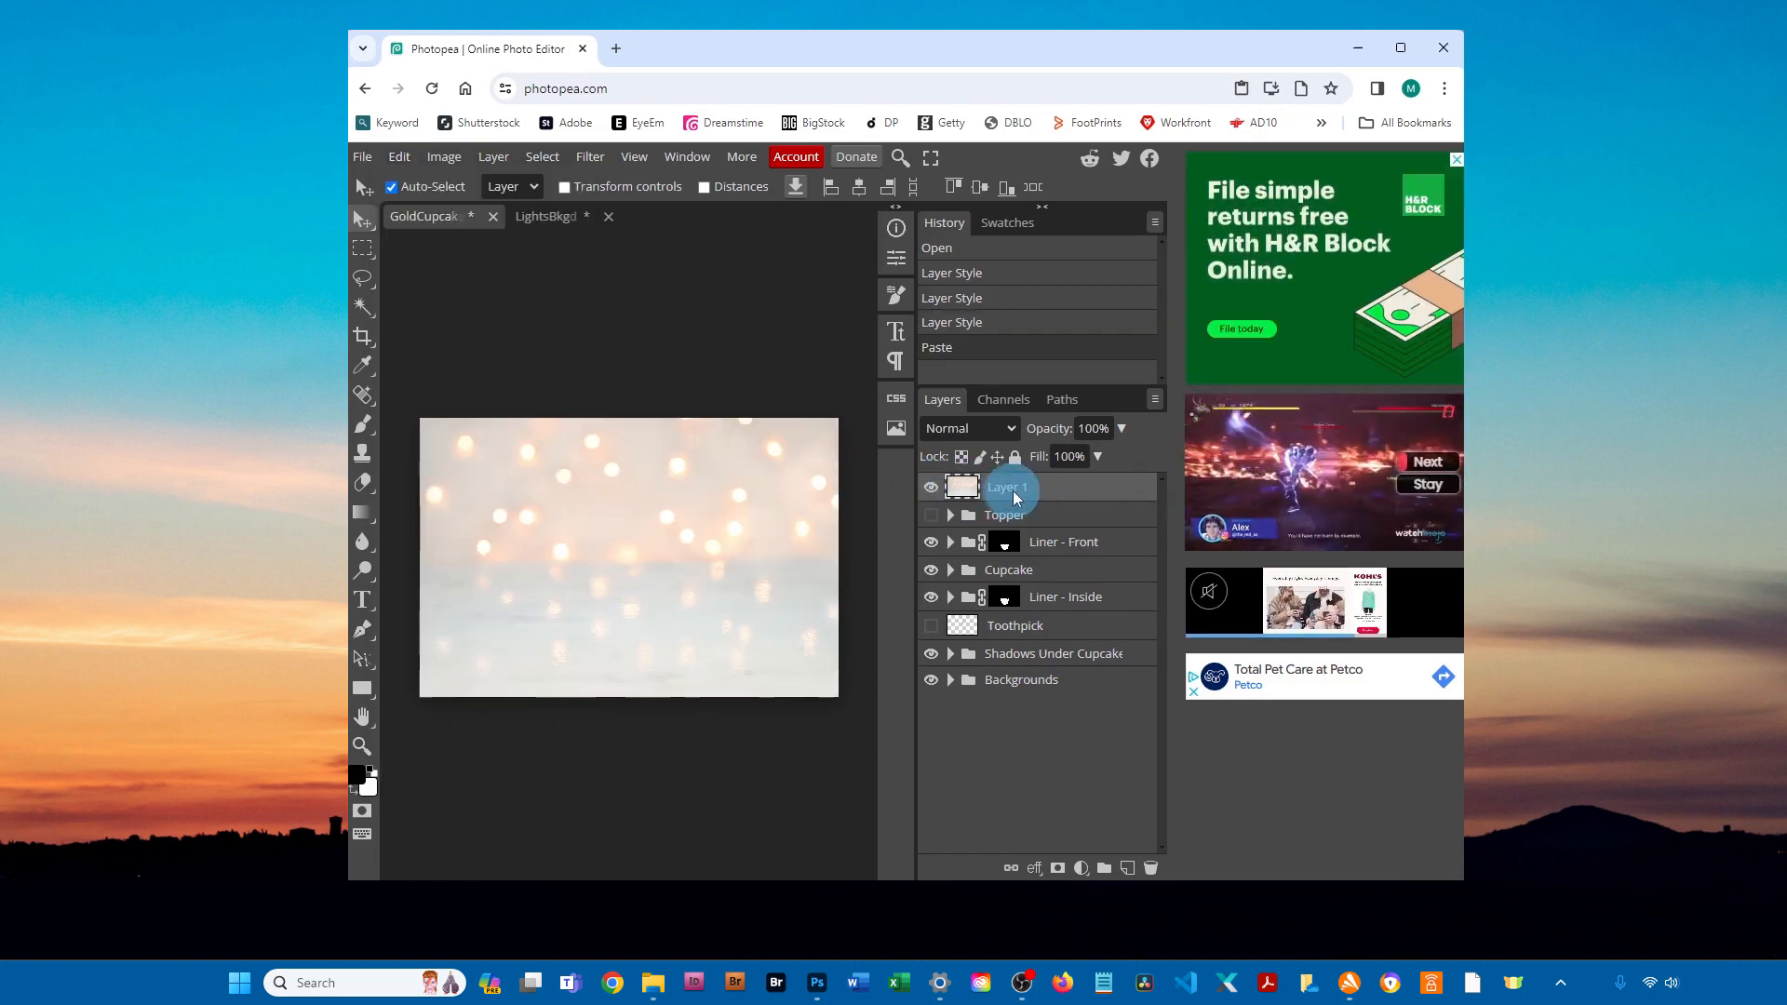
left_click_drag(1068, 497, 1038, 695)
left_click_drag(1039, 696, 1039, 695)
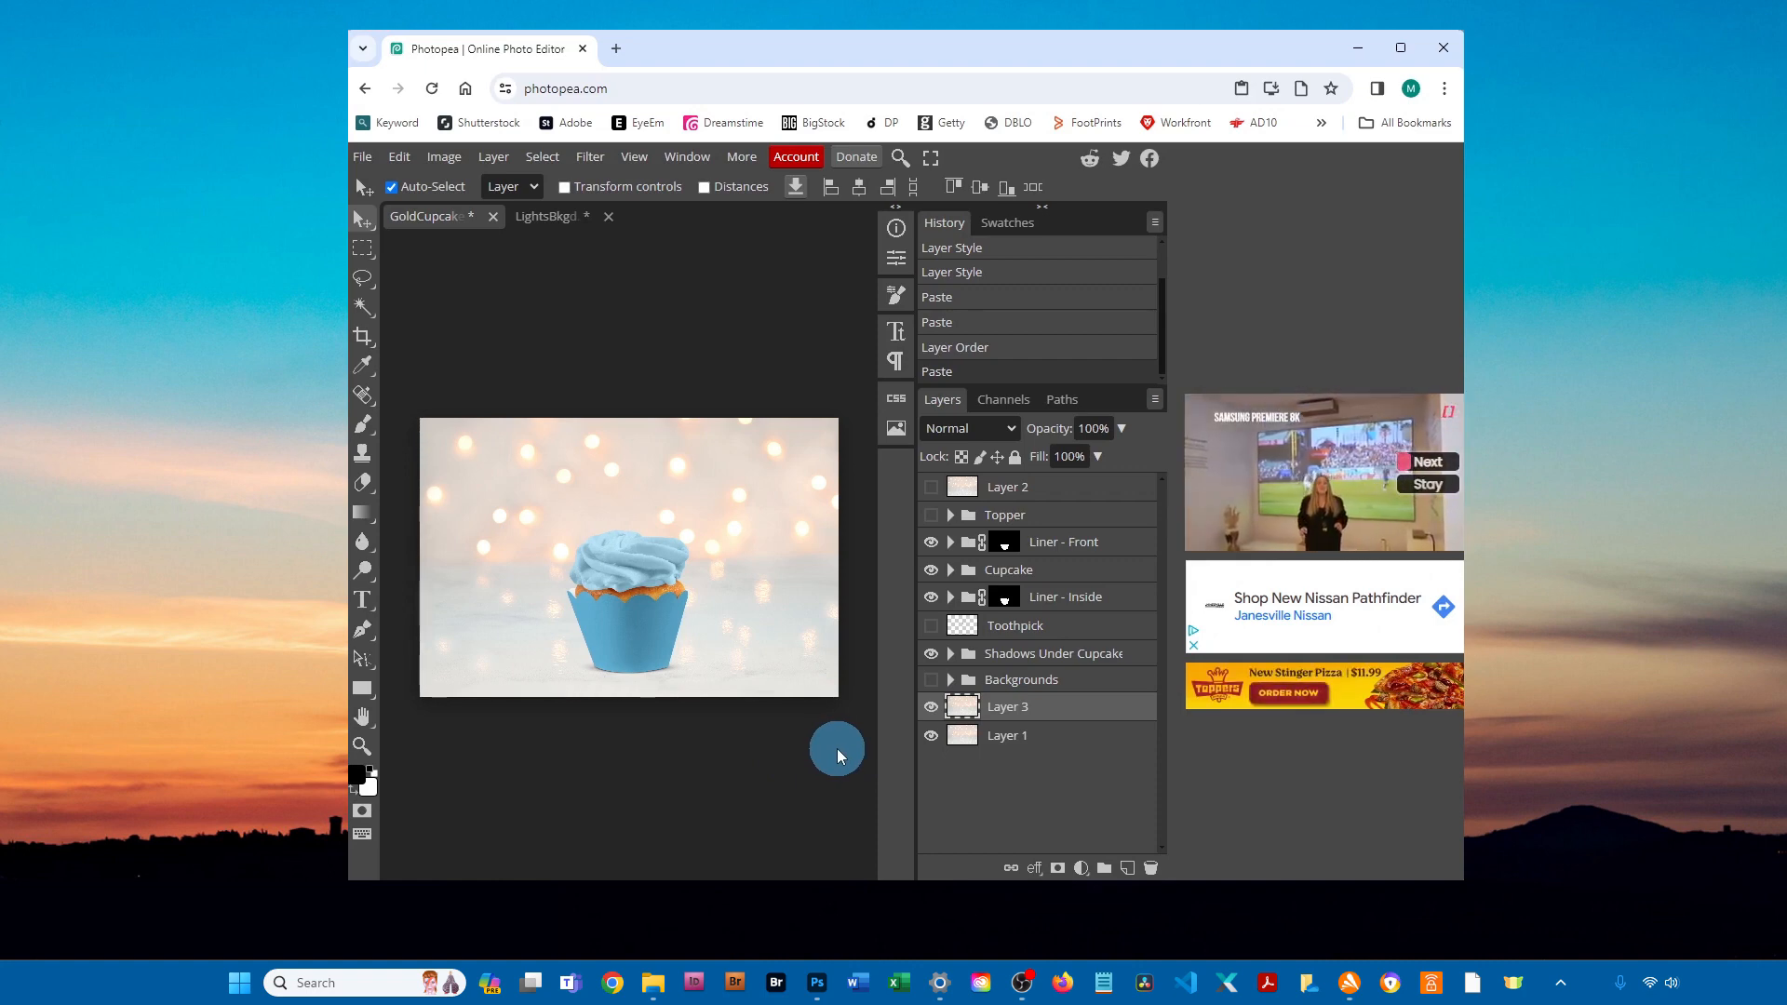
- Export the finished cupcake mockup as a JPG file
left_click(363, 158)
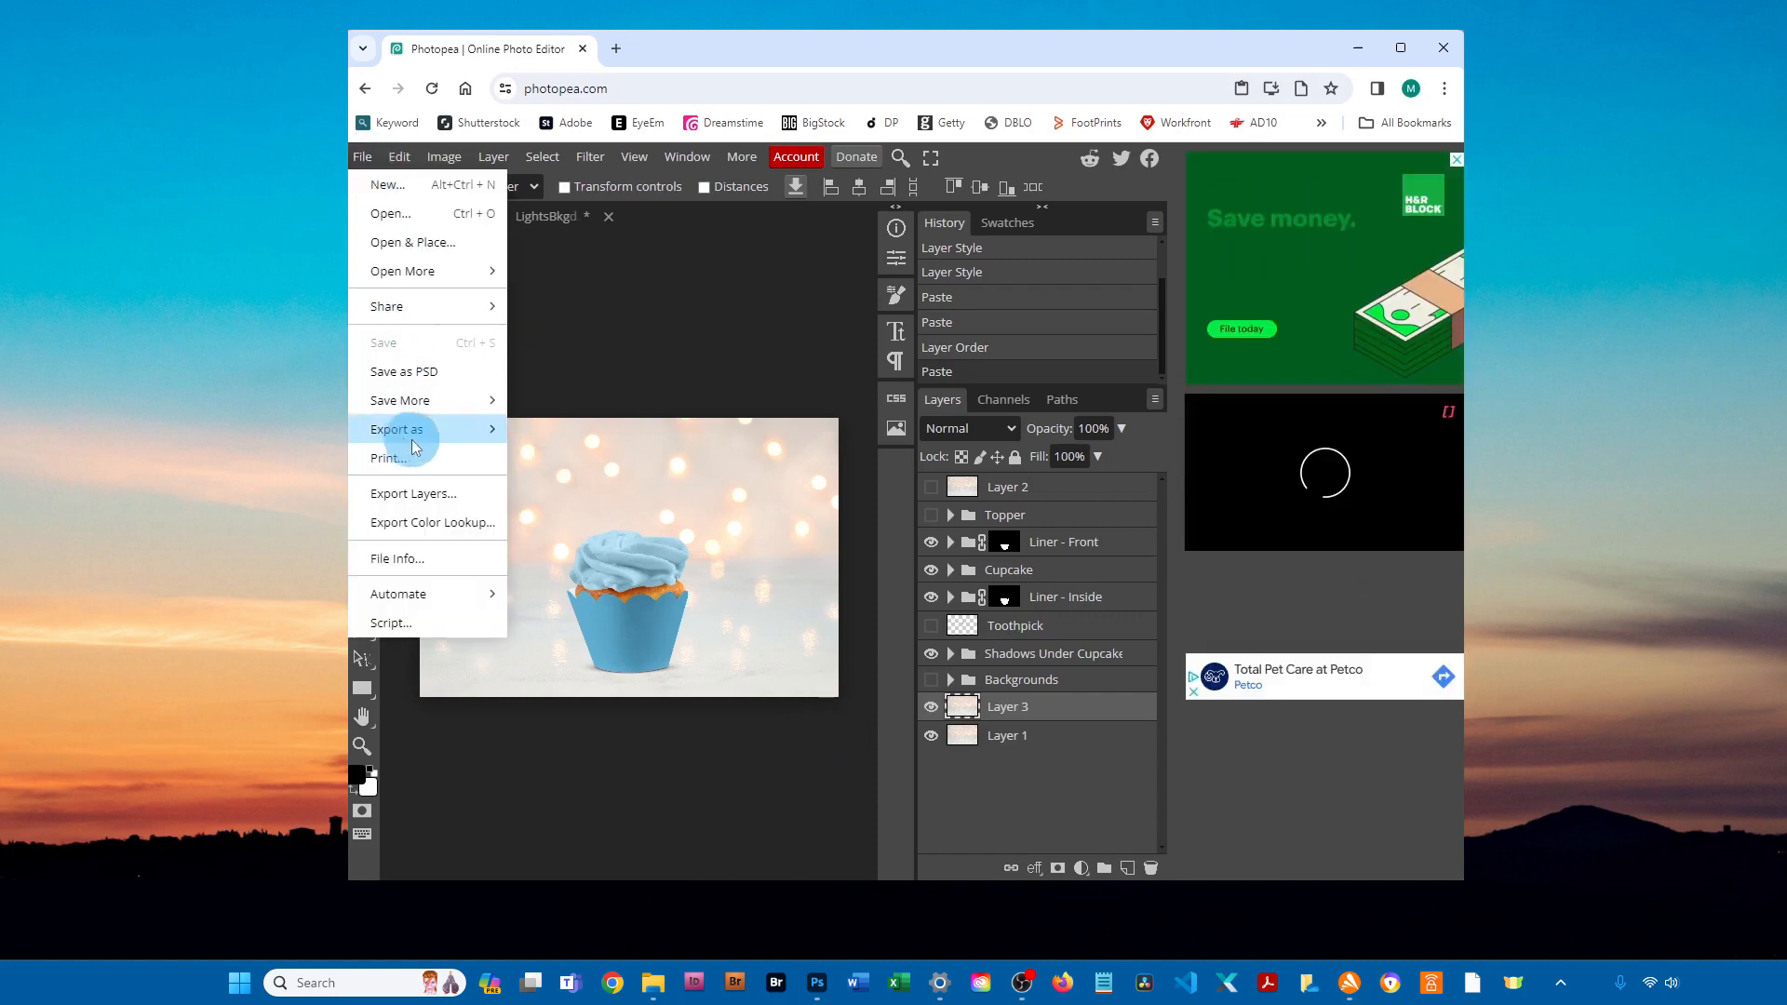
mouse_move(424, 434)
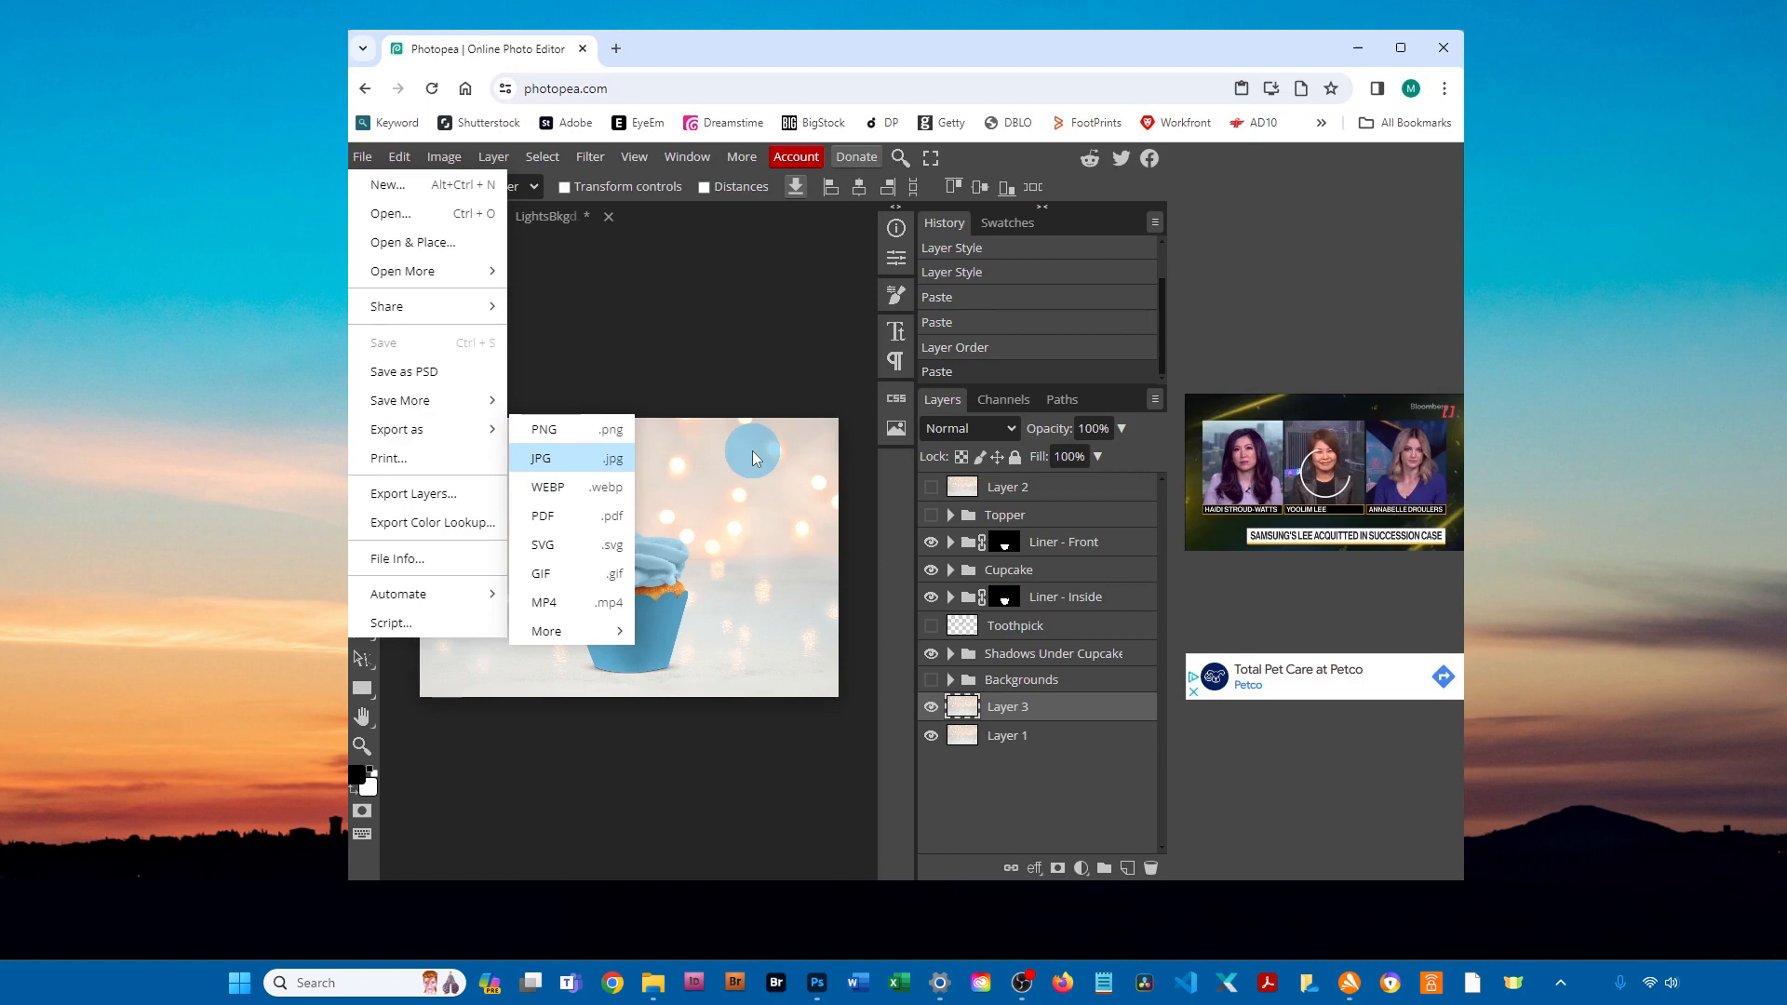
left_click(541, 458)
left_click(1009, 510)
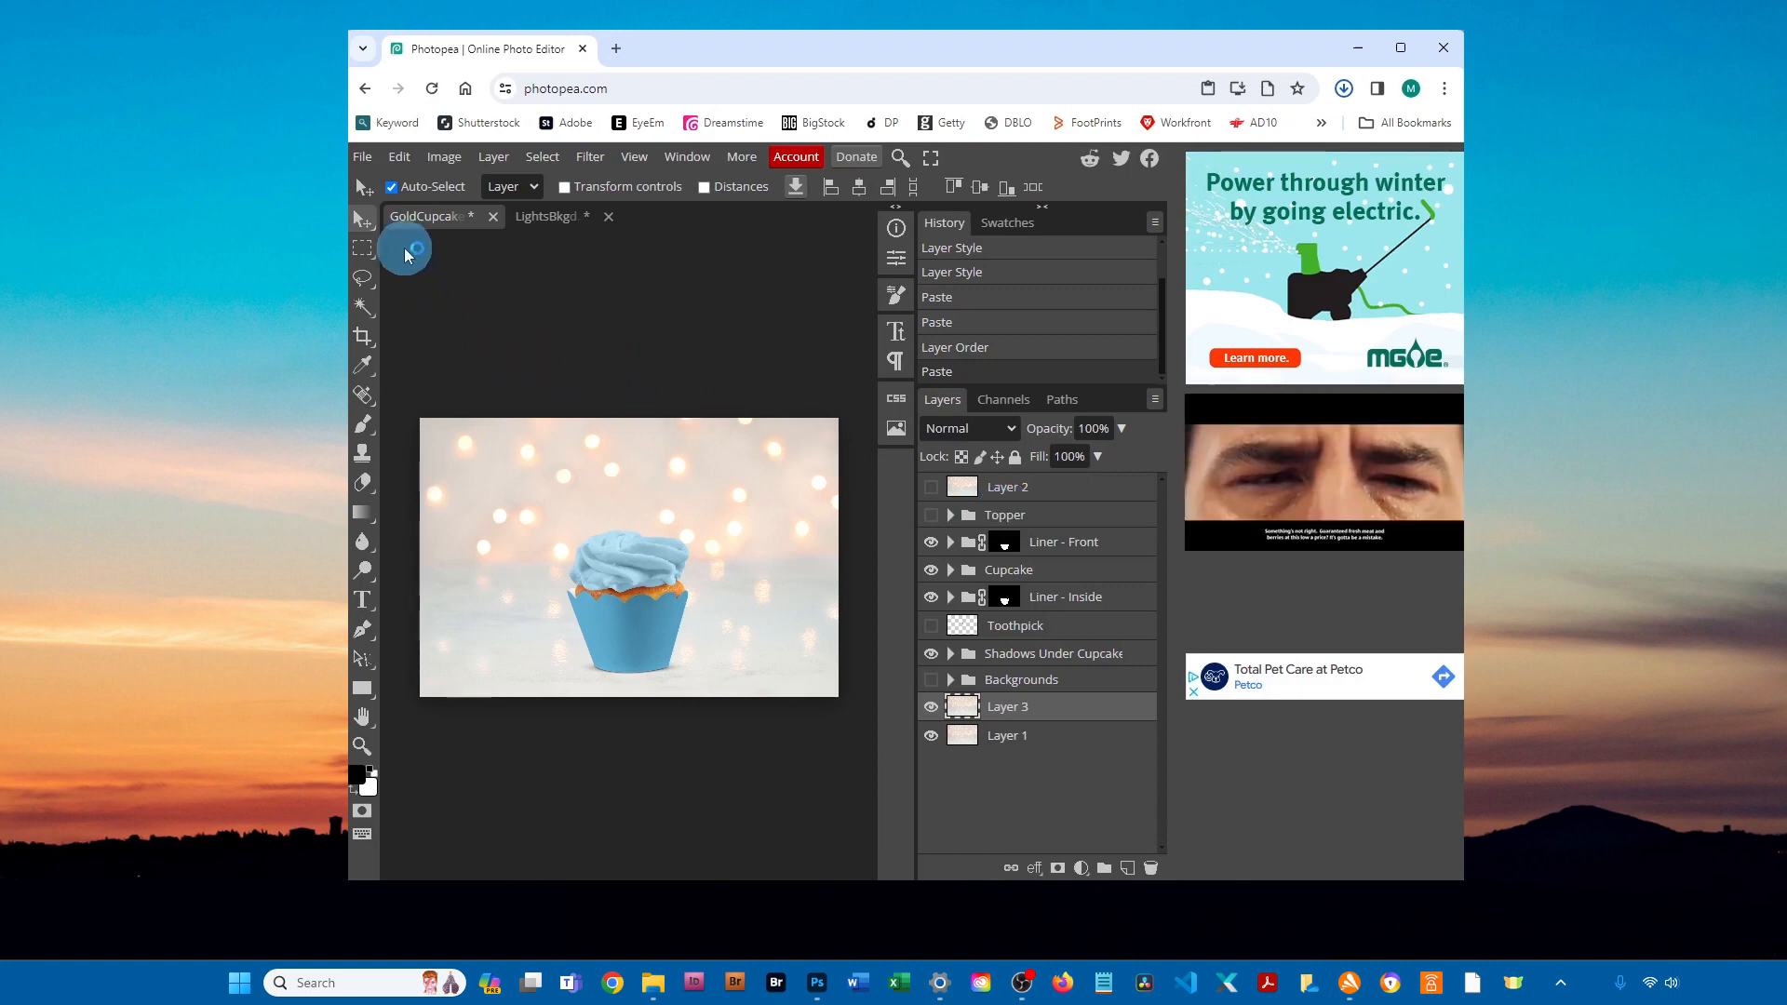
left_click(363, 158)
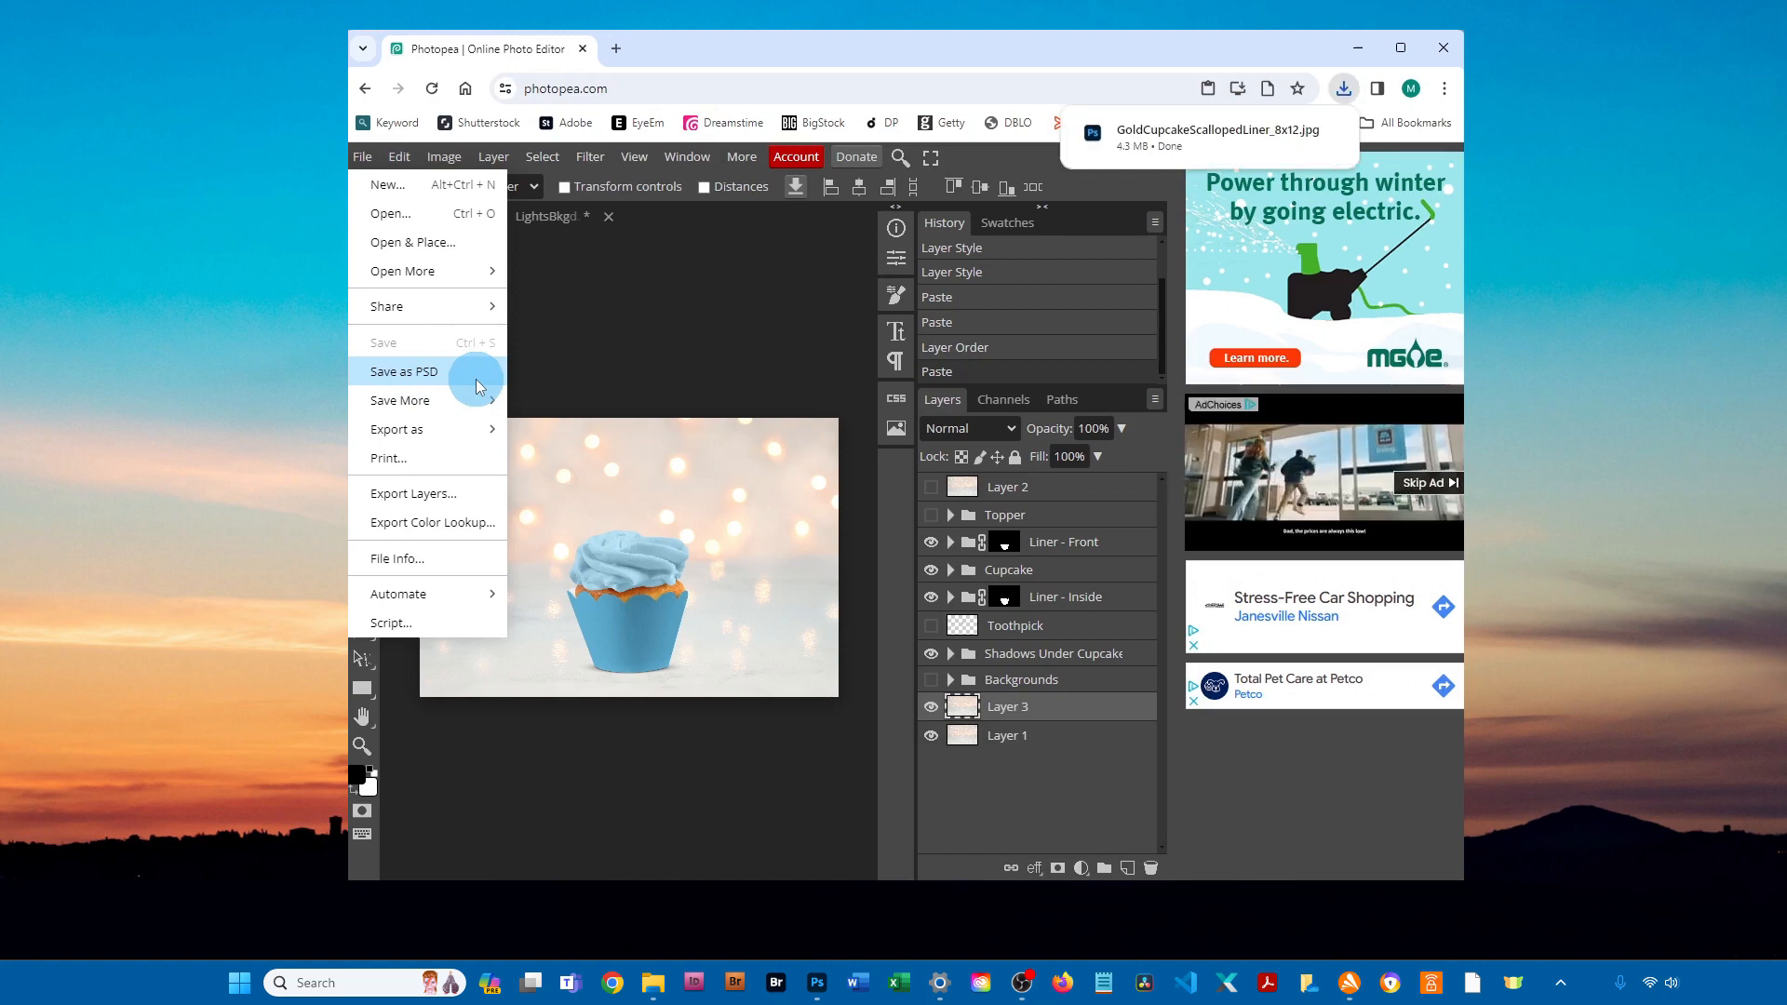
left_click(760, 379)
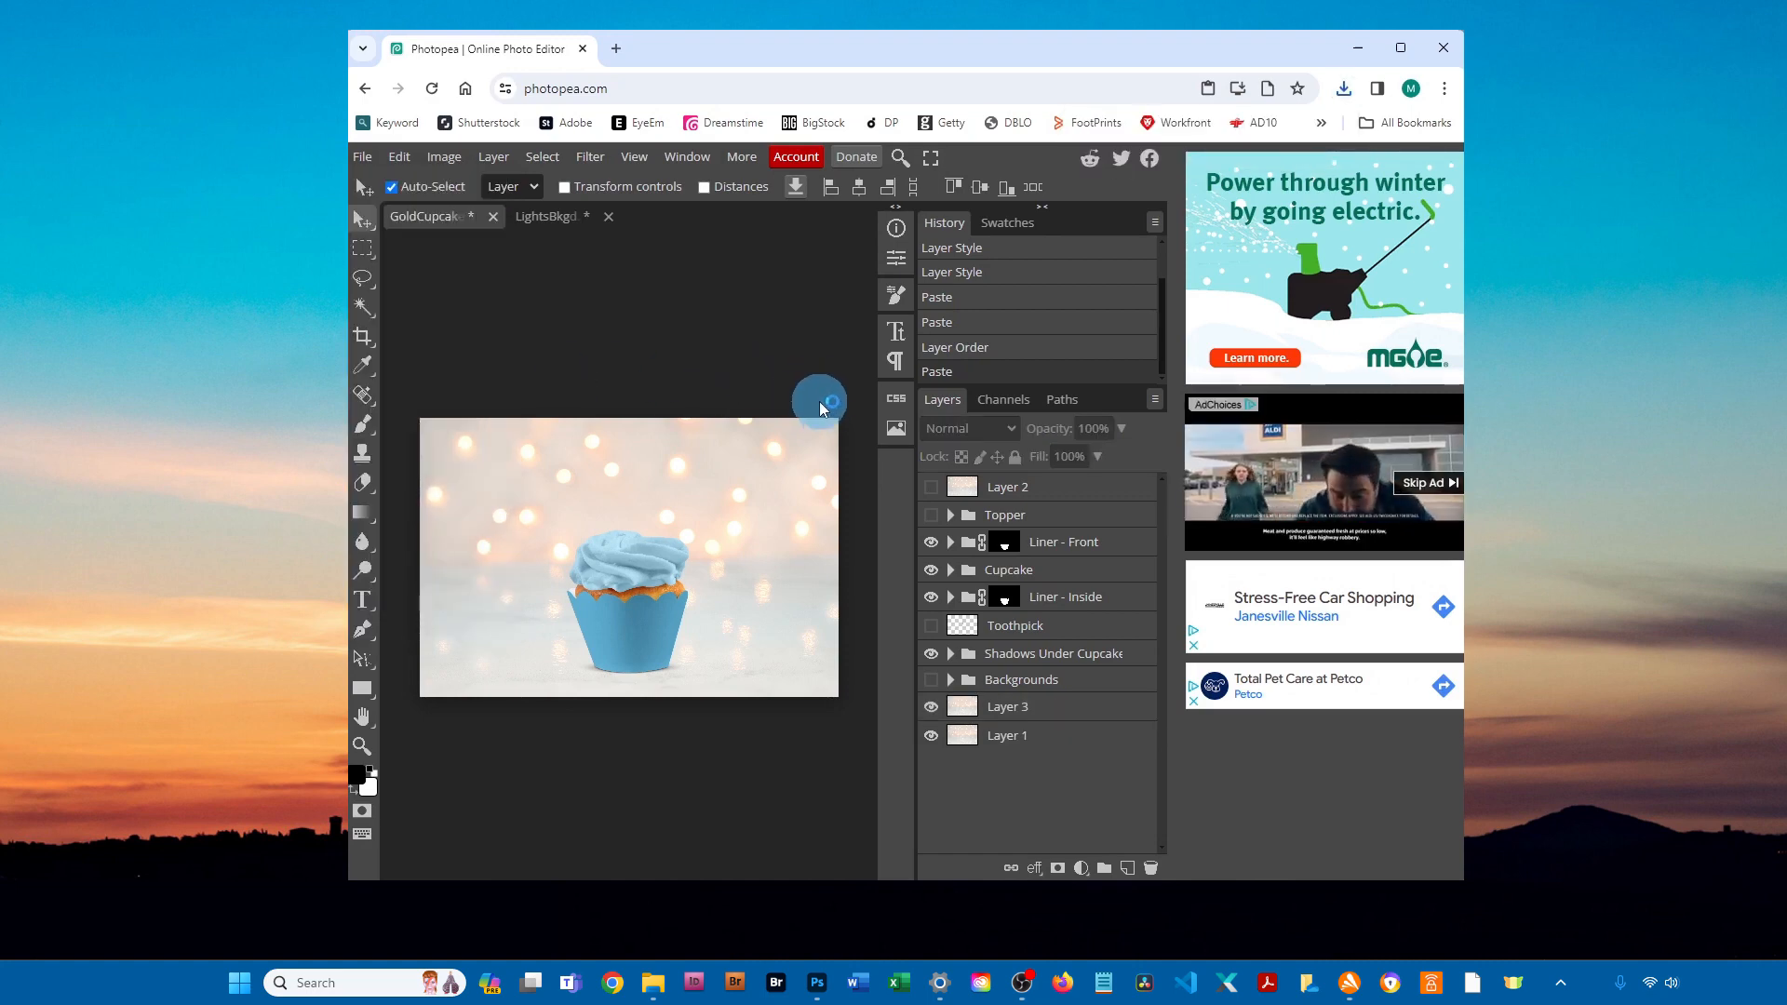